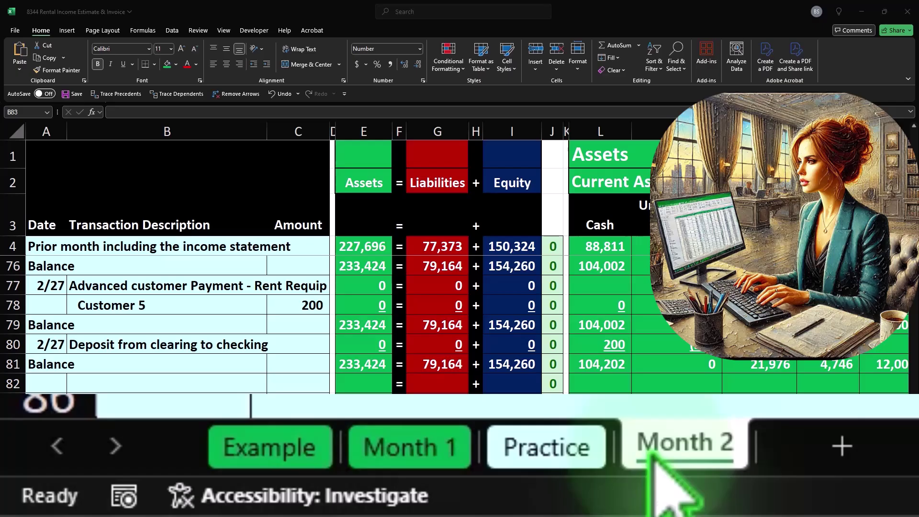
On the Example sheet, examine Customer 5's rental invoice, payment and deposit entries alongside the Cash and Account Receivable columns.
{"action": "left_click", "coordinate": [316, 452]}
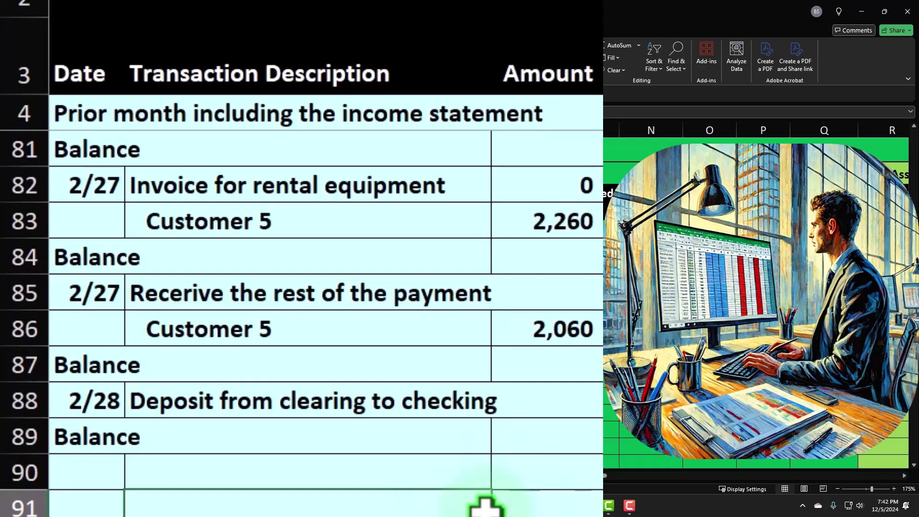
{"action": "left_click", "coordinate": [486, 512]}
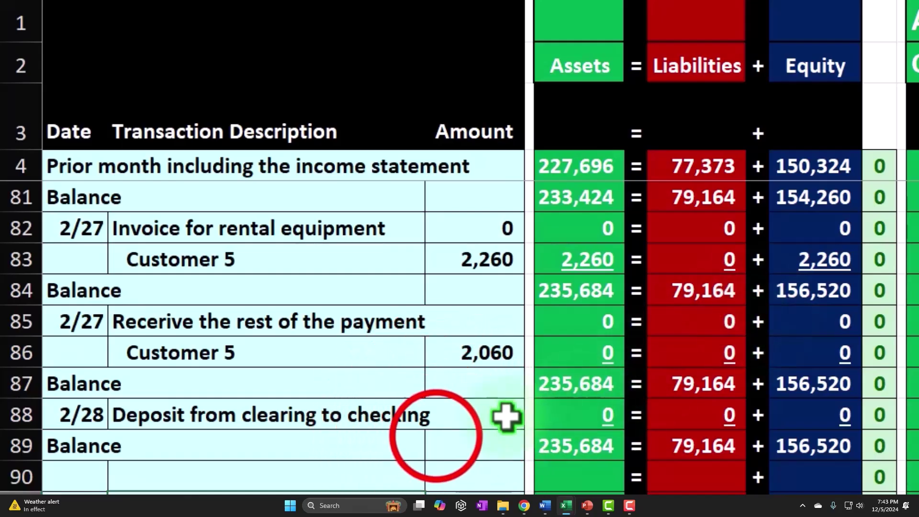
{"action": "left_click", "coordinate": [435, 435]}
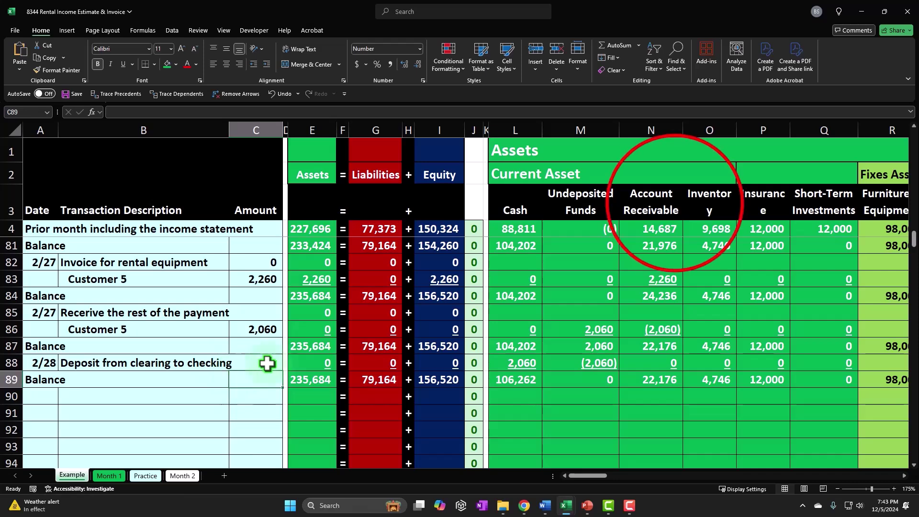
{"action": "left_click", "coordinate": [668, 204]}
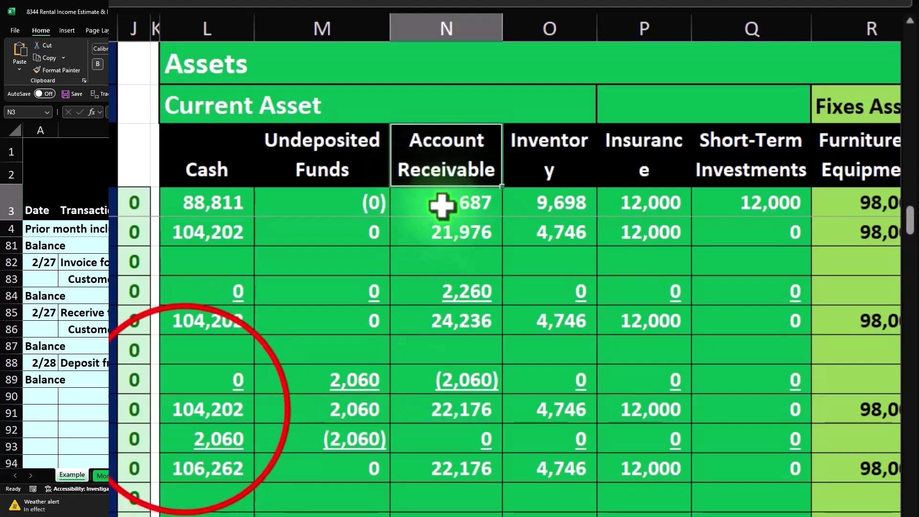
{"action": "left_click", "coordinate": [185, 409]}
{"action": "scroll", "coordinate": [184, 409], "scroll_direction": "up", "scroll_amount": 1}
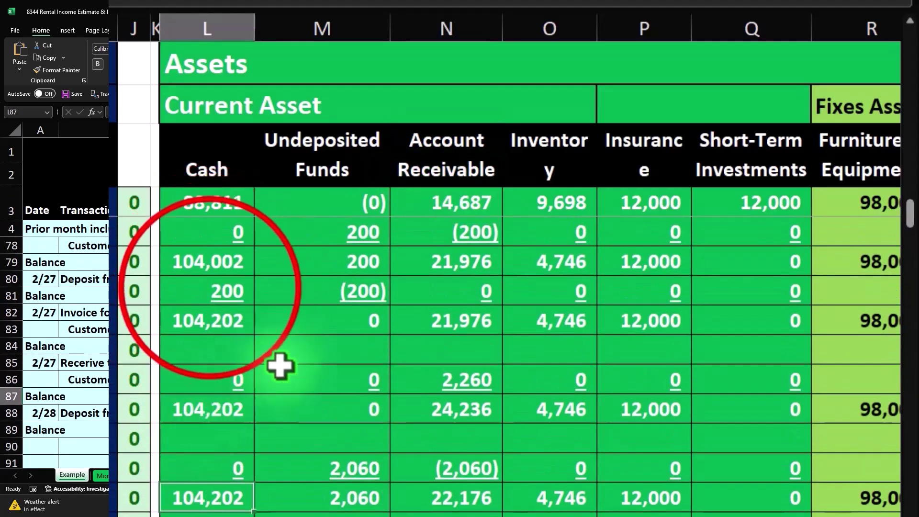
{"action": "left_click", "coordinate": [210, 287]}
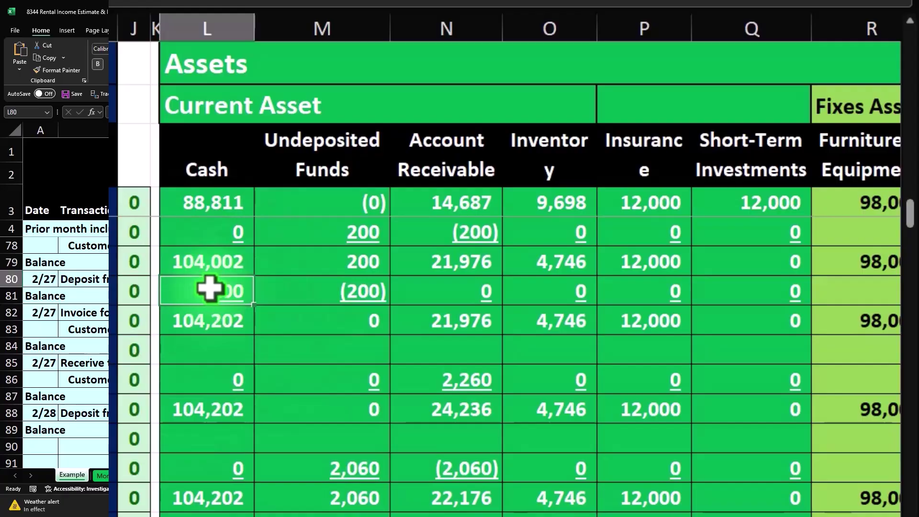
Follow row 78 of the Example sheet to the Account Receivable subsidiary ledger and examine Customer 5's advance payment and the ledger total.
{"action": "key", "text": "Right"}
{"action": "key", "text": "Right"}
{"action": "key", "text": "Right"}
{"action": "key", "text": "Right"}
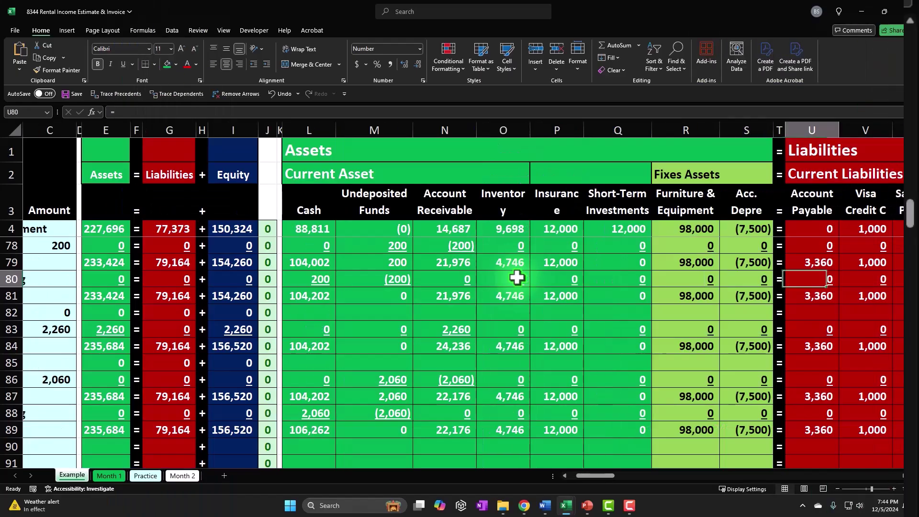
{"action": "key", "text": "Right"}
{"action": "key", "text": "Right"}
{"action": "key", "text": "Right"}
{"action": "key", "text": "Right"}
{"action": "key", "text": "Right"}
{"action": "key", "text": "Right"}
{"action": "key", "text": "Right"}
{"action": "key", "text": "Right"}
{"action": "key", "text": "Right"}
{"action": "key", "text": "Right"}
{"action": "key", "text": "Right"}
{"action": "key", "text": "Right"}
{"action": "key", "text": "Right"}
{"action": "key", "text": "Right"}
{"action": "key", "text": "Right"}
{"action": "key", "text": "Right"}
{"action": "key", "text": "Right"}
{"action": "key", "text": "Right"}
{"action": "key", "text": "Right"}
{"action": "key", "text": "Right"}
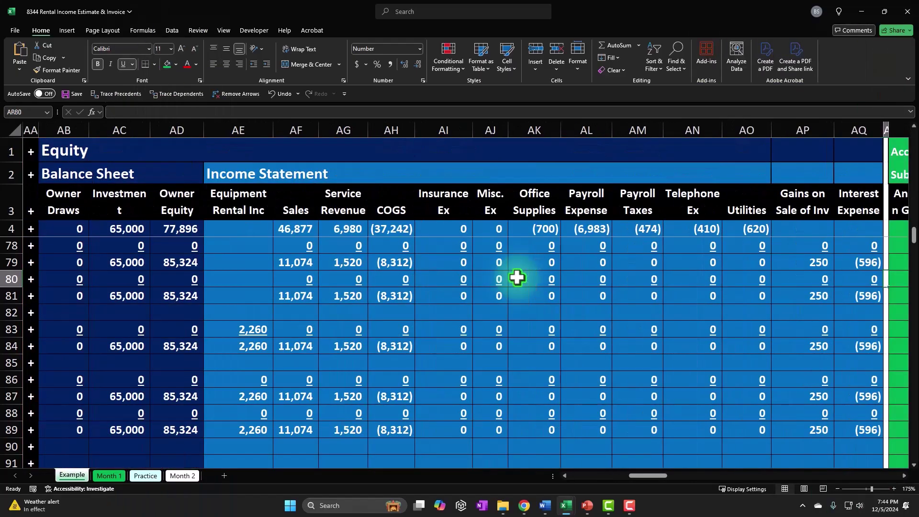
{"action": "key", "text": "Right"}
{"action": "key", "text": "Right"}
{"action": "key", "text": "Right"}
{"action": "key", "text": "Right"}
{"action": "key", "text": "Right"}
{"action": "key", "text": "Right"}
{"action": "key", "text": "Right"}
{"action": "key", "text": "Right"}
{"action": "key", "text": "Right"}
{"action": "key", "text": "Right"}
{"action": "key", "text": "Right"}
{"action": "key", "text": "Right"}
{"action": "key", "text": "Up"}
{"action": "key", "text": "Up"}
{"action": "key", "text": "Up"}
{"action": "key", "text": "Up"}
{"action": "key", "text": "Down"}
{"action": "key", "text": "Down"}
{"action": "key", "text": "Left"}
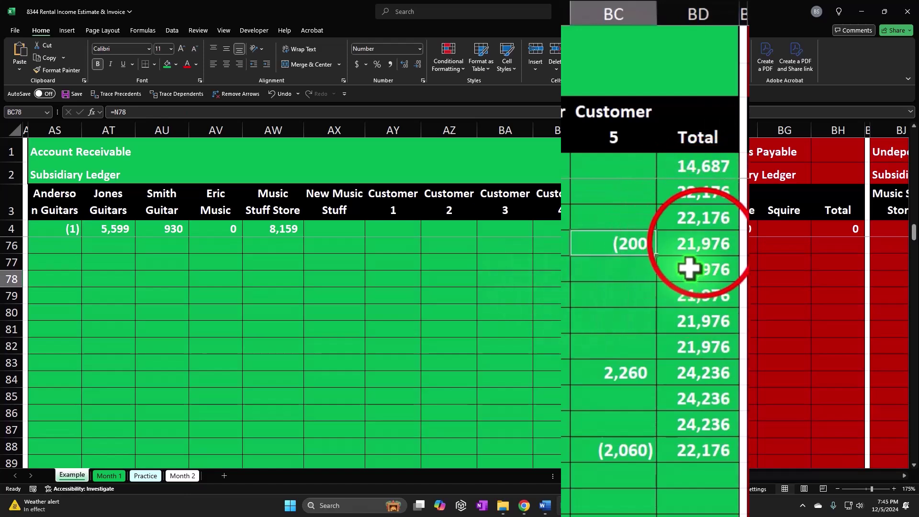
{"action": "left_click", "coordinate": [702, 244]}
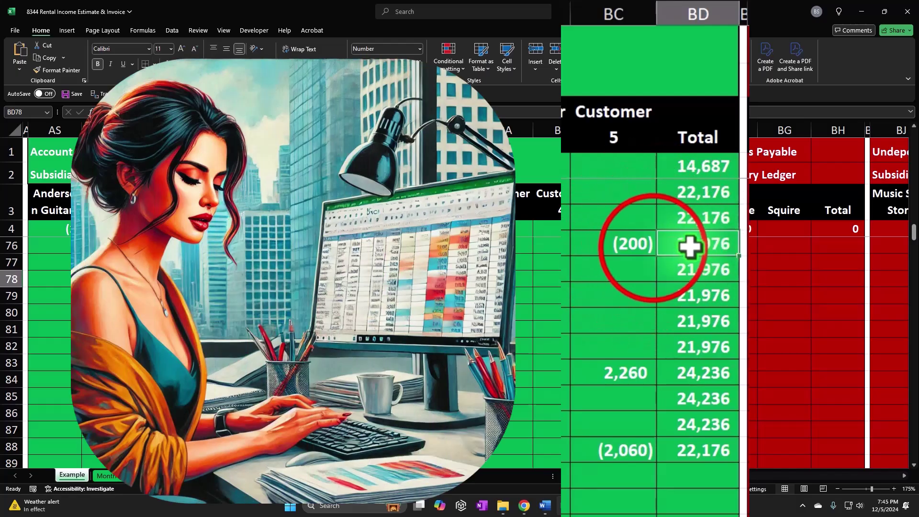
{"action": "left_click", "coordinate": [653, 247]}
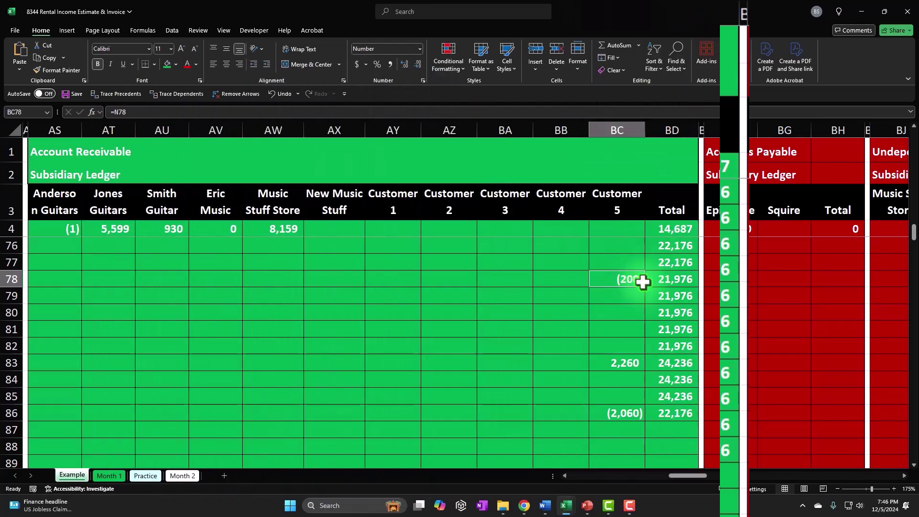
Return along row 78 to the transaction descriptions and review the Example sheet's entries through row 89.
{"action": "key", "text": "Left"}
{"action": "key", "text": "Left"}
{"action": "key", "text": "Left"}
{"action": "key", "text": "Left"}
{"action": "key", "text": "Left"}
{"action": "key", "text": "Left"}
{"action": "key", "text": "Left"}
{"action": "key", "text": "Left"}
{"action": "key", "text": "Left"}
{"action": "key", "text": "Left"}
{"action": "key", "text": "Left"}
{"action": "key", "text": "Left"}
{"action": "key", "text": "Left"}
{"action": "key", "text": "Left"}
{"action": "key", "text": "Left"}
{"action": "key", "text": "Left"}
{"action": "key", "text": "Left"}
{"action": "key", "text": "Left"}
{"action": "key", "text": "Left"}
{"action": "key", "text": "Left"}
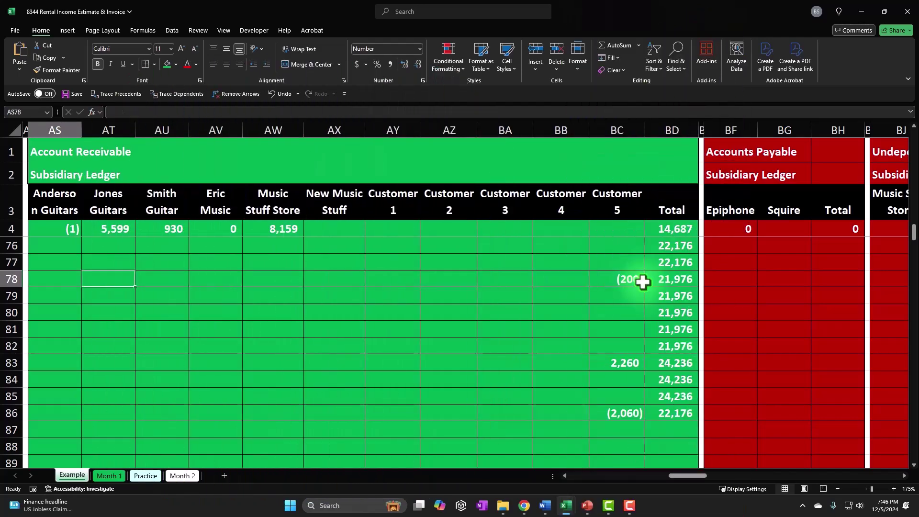
{"action": "key", "text": "Left"}
{"action": "key", "text": "Left"}
{"action": "key", "text": "Left"}
{"action": "key", "text": "Left"}
{"action": "key", "text": "Left"}
{"action": "key", "text": "Left"}
{"action": "key", "text": "Left"}
{"action": "key", "text": "Left"}
{"action": "key", "text": "Left"}
{"action": "key", "text": "Left"}
{"action": "key", "text": "Left"}
{"action": "key", "text": "Left"}
{"action": "key", "text": "Left"}
{"action": "key", "text": "Left"}
{"action": "key", "text": "Left"}
{"action": "key", "text": "Left"}
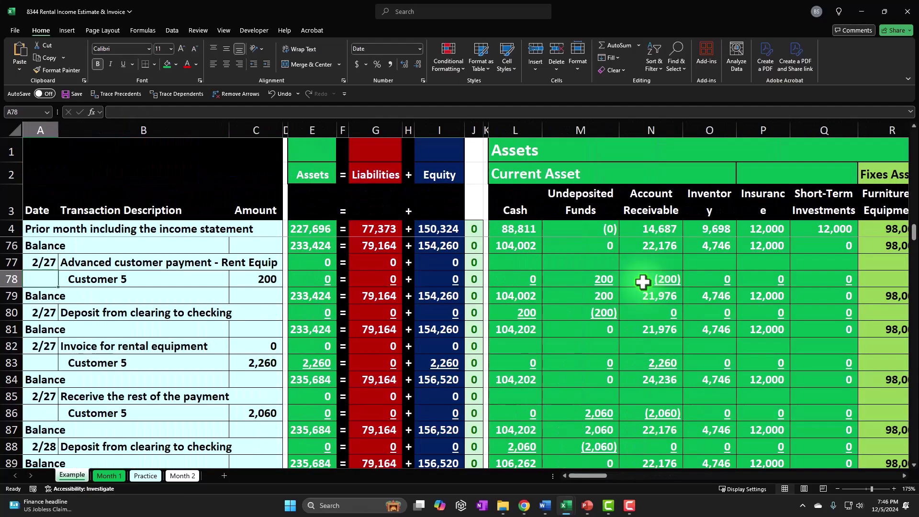
{"action": "scroll", "coordinate": [184, 365], "scroll_direction": "down", "scroll_amount": 1}
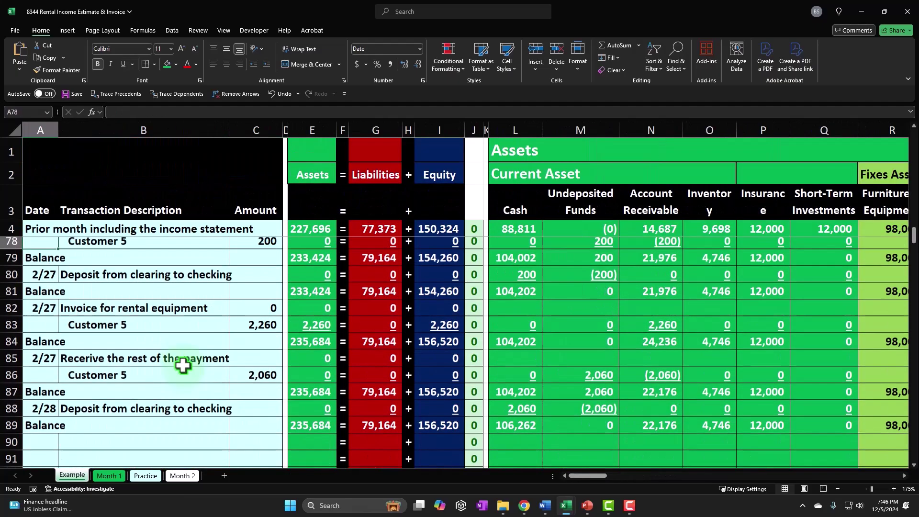
Switch to the Month 2 sheet and select Customer 5's advance payment amount in C78.
{"action": "left_click", "coordinate": [182, 477]}
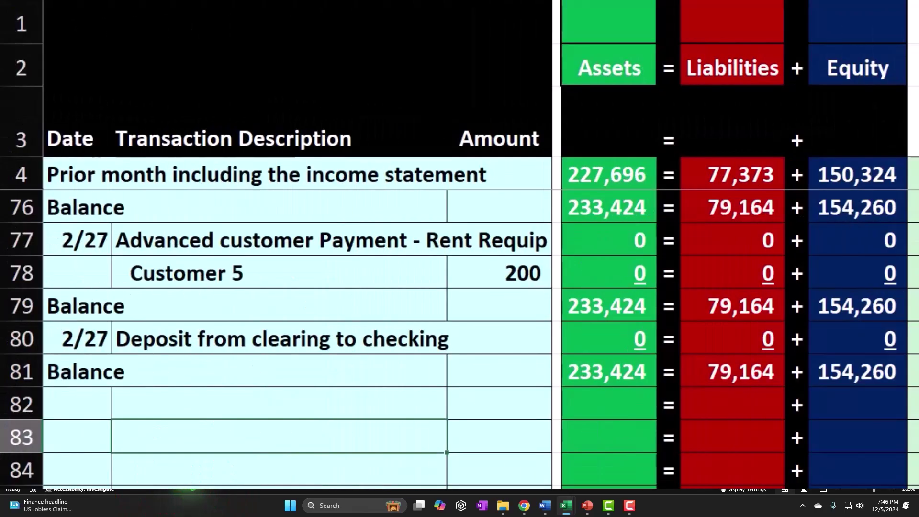
{"action": "left_click", "coordinate": [77, 410]}
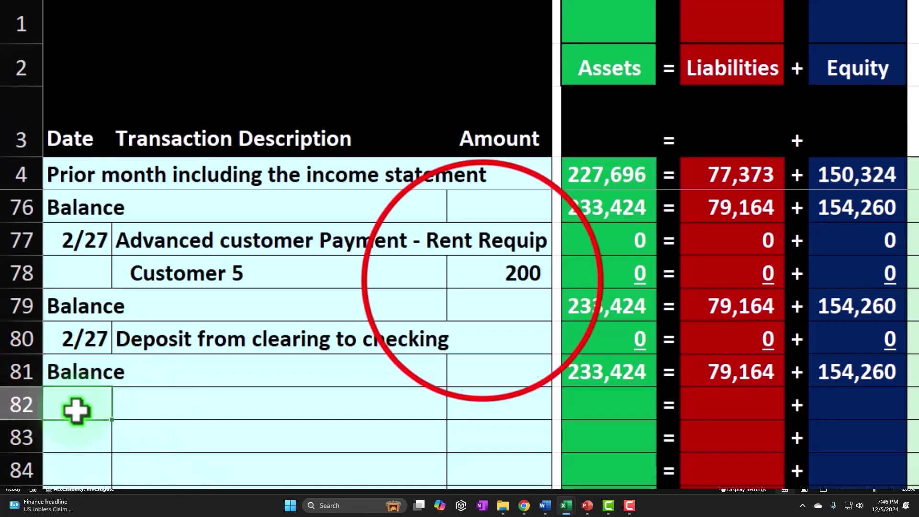
{"action": "left_click", "coordinate": [481, 278]}
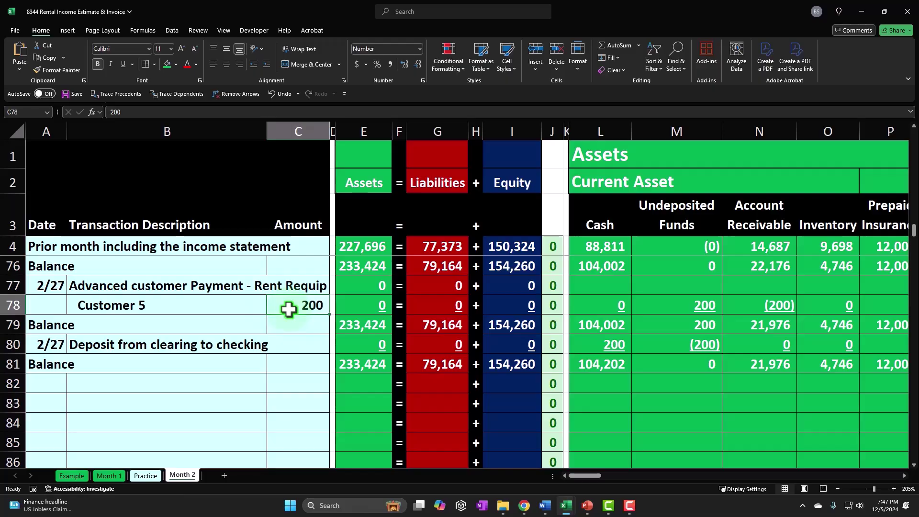
Follow row 78 of the Month 2 sheet to Customer 5's entry in the Account Receivable subsidiary ledger.
{"action": "key", "text": "Right"}
{"action": "key", "text": "Right"}
{"action": "key", "text": "Right"}
{"action": "key", "text": "Right"}
{"action": "key", "text": "Right"}
{"action": "key", "text": "Right"}
{"action": "key", "text": "Right"}
{"action": "key", "text": "Right"}
{"action": "key", "text": "Right"}
{"action": "key", "text": "Right"}
{"action": "key", "text": "Right"}
{"action": "key", "text": "Right"}
{"action": "key", "text": "Right"}
{"action": "key", "text": "Right"}
{"action": "key", "text": "Right"}
{"action": "key", "text": "Right"}
{"action": "key", "text": "Right"}
{"action": "key", "text": "Right"}
{"action": "key", "text": "Right"}
{"action": "key", "text": "Right"}
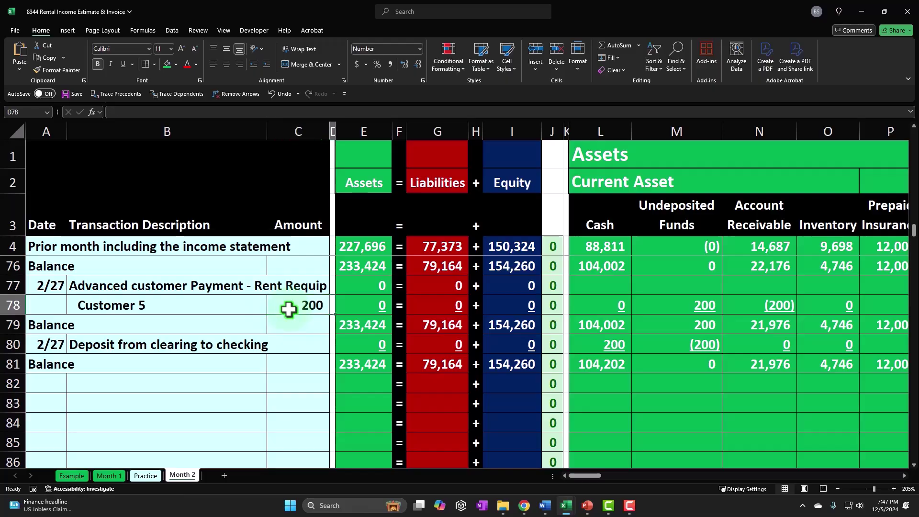
{"action": "key", "text": "Right"}
{"action": "key", "text": "Right"}
{"action": "key", "text": "Right"}
{"action": "key", "text": "Right"}
{"action": "key", "text": "Right"}
{"action": "key", "text": "Right"}
{"action": "key", "text": "Right"}
{"action": "key", "text": "Right"}
{"action": "key", "text": "Right"}
{"action": "key", "text": "Right"}
{"action": "key", "text": "Right"}
{"action": "key", "text": "Right"}
{"action": "key", "text": "Right"}
{"action": "key", "text": "Right"}
{"action": "key", "text": "Right"}
{"action": "key", "text": "Right"}
{"action": "key", "text": "Right"}
{"action": "key", "text": "Right"}
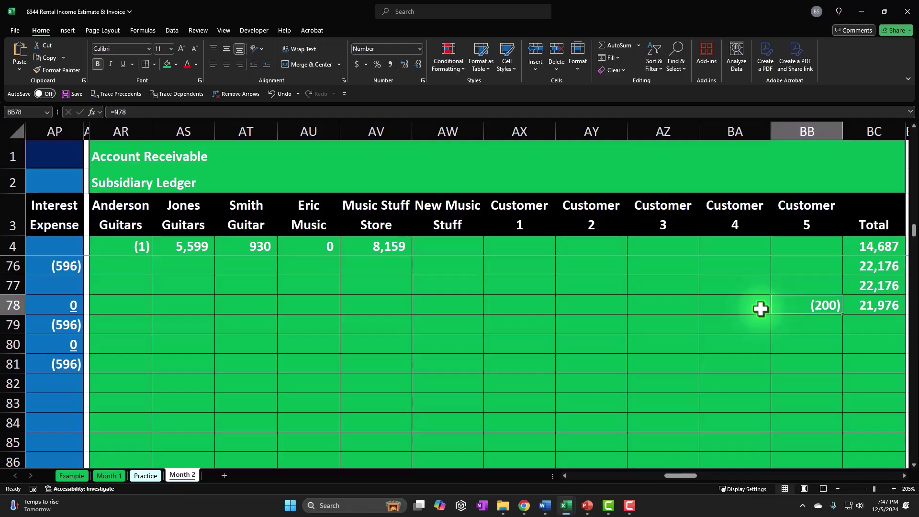
Return along row 78 to the transaction entries and set the date in A82 with the formula =A80.
{"action": "key", "text": "Left"}
{"action": "key", "text": "Left"}
{"action": "key", "text": "Left"}
{"action": "key", "text": "Left"}
{"action": "key", "text": "Left"}
{"action": "key", "text": "Left"}
{"action": "key", "text": "Left"}
{"action": "key", "text": "Left"}
{"action": "key", "text": "Left"}
{"action": "key", "text": "Left"}
{"action": "key", "text": "Left"}
{"action": "key", "text": "Left"}
{"action": "key", "text": "Left"}
{"action": "key", "text": "Left"}
{"action": "key", "text": "Left"}
{"action": "key", "text": "Left"}
{"action": "key", "text": "Left"}
{"action": "key", "text": "Left"}
{"action": "key", "text": "Left"}
{"action": "key", "text": "Left"}
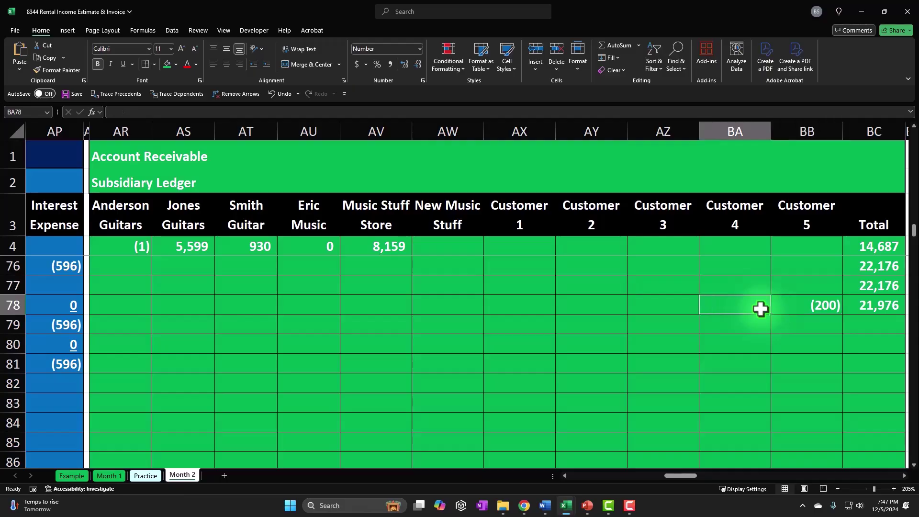
{"action": "key", "text": "Left"}
{"action": "key", "text": "Left"}
{"action": "key", "text": "Left"}
{"action": "key", "text": "Left"}
{"action": "key", "text": "Left"}
{"action": "key", "text": "Left"}
{"action": "key", "text": "Left"}
{"action": "key", "text": "Left"}
{"action": "key", "text": "Left"}
{"action": "key", "text": "Left"}
{"action": "key", "text": "Left"}
{"action": "key", "text": "Left"}
{"action": "key", "text": "Left"}
{"action": "key", "text": "Left"}
{"action": "key", "text": "Left"}
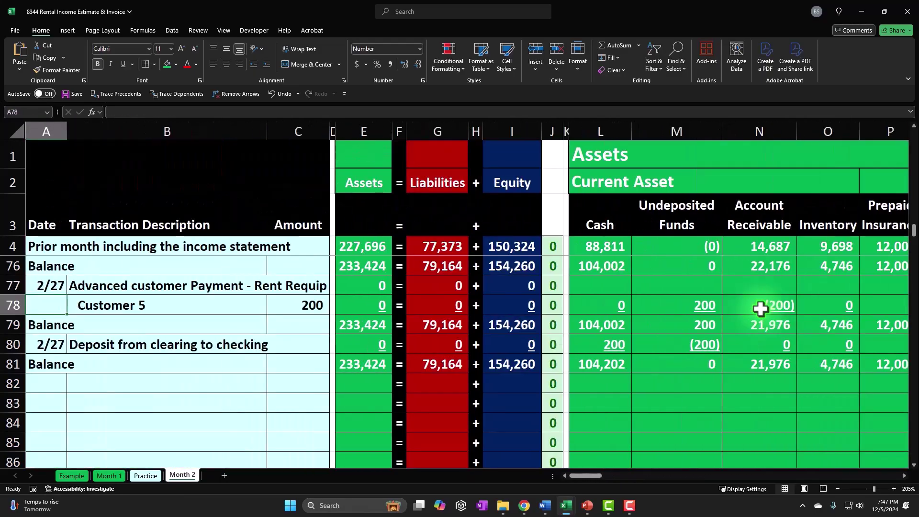
{"action": "key", "text": "Down"}
{"action": "key", "text": "Down"}
{"action": "key", "text": "Down"}
{"action": "key", "text": "Down"}
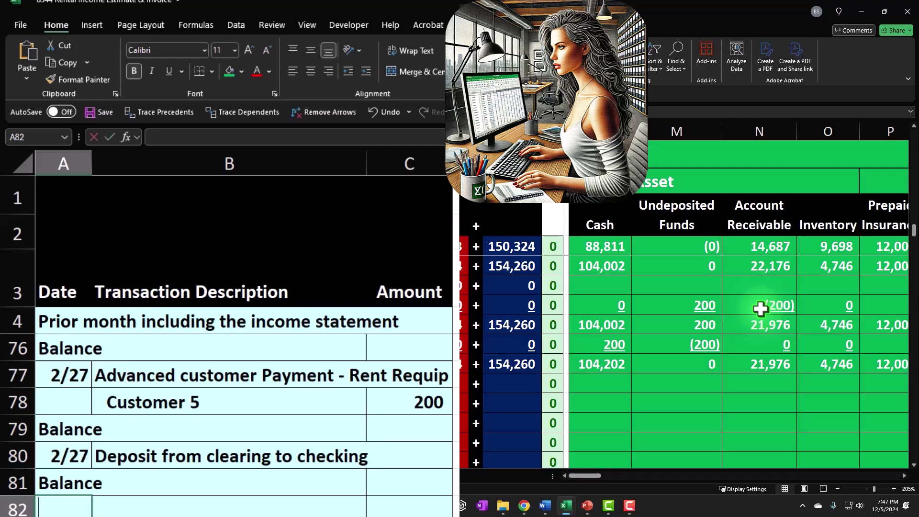
{"action": "type", "text": "="}
{"action": "key", "text": "Up"}
{"action": "key", "text": "Up"}
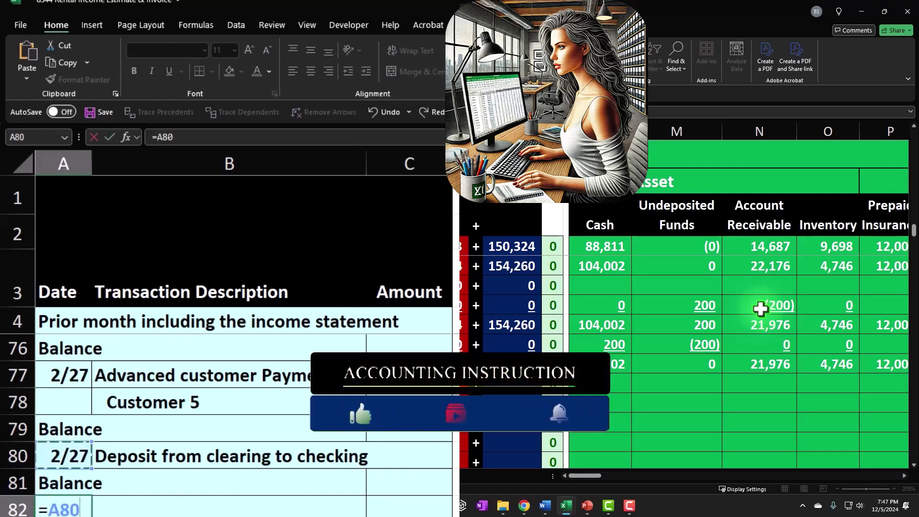
{"action": "key", "text": "Return"}
Enter "Invoice for rental equipment" as the description in B82 and an indented "Customer 5" in B83.
{"action": "key", "text": "Up"}
{"action": "key", "text": "Right"}
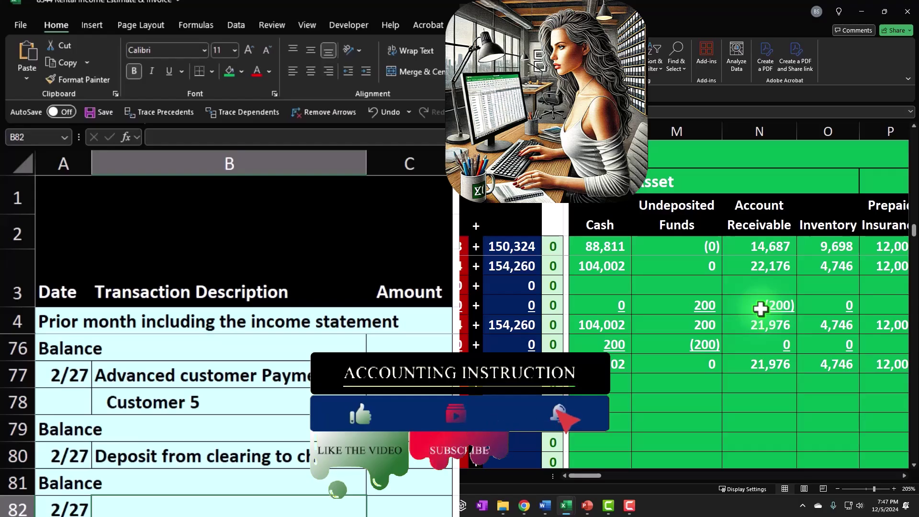
{"action": "type", "text": "Invoice for rental equipment"}
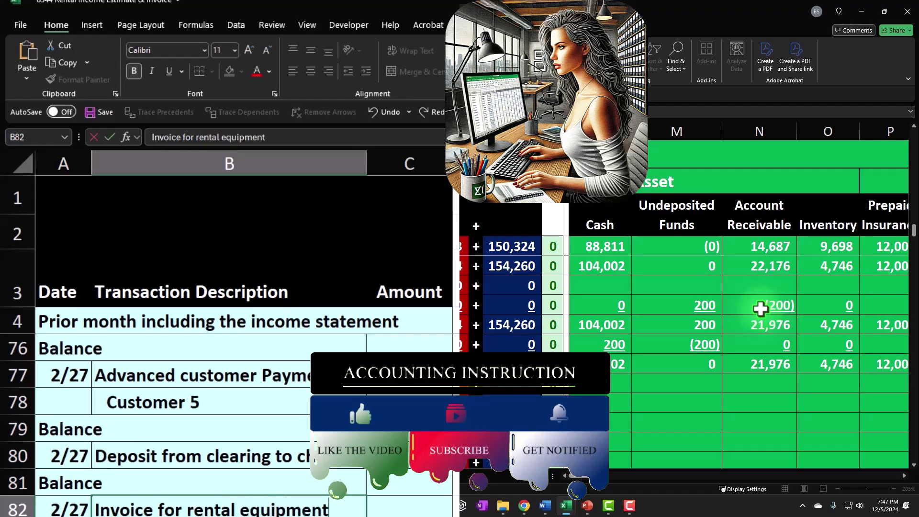
{"action": "key", "text": "Return"}
{"action": "type", "text": "Customer"}
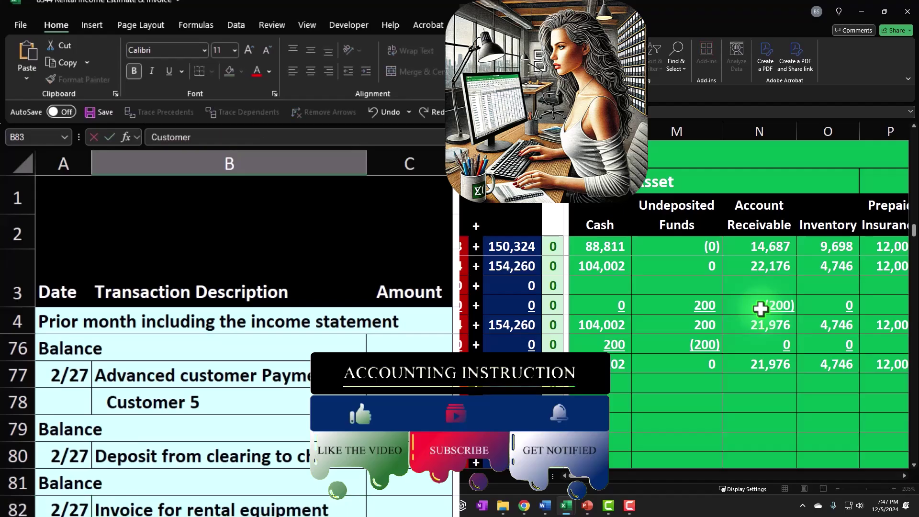
{"action": "type", "text": " 5"}
{"action": "key", "text": "Return"}
{"action": "key", "text": "Up"}
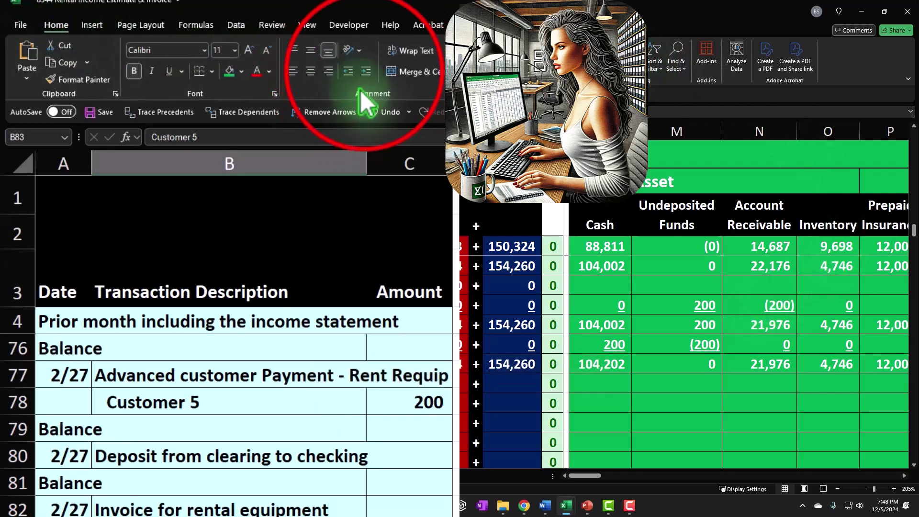
{"action": "left_click", "coordinate": [366, 72]}
Enter 2260 as Customer 5's rental equipment invoice amount in C83.
{"action": "key", "text": "Tab"}
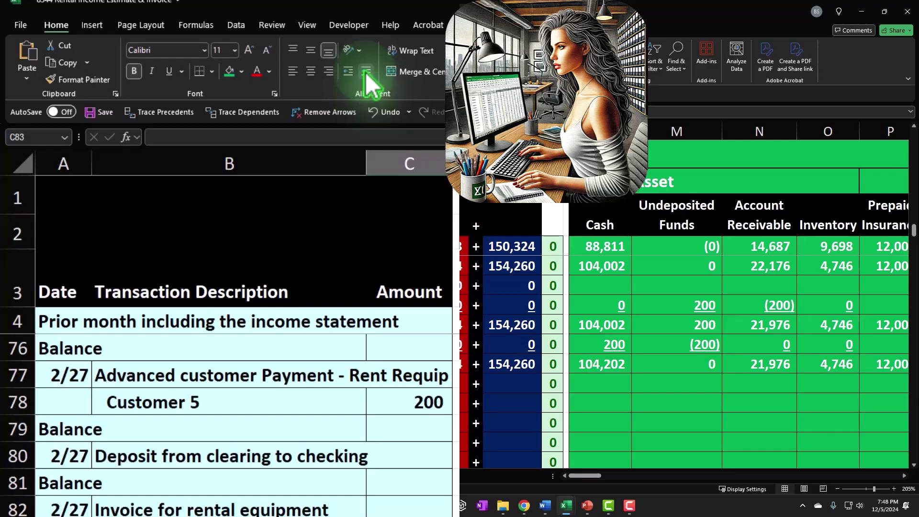
{"action": "type", "text": "2268"}
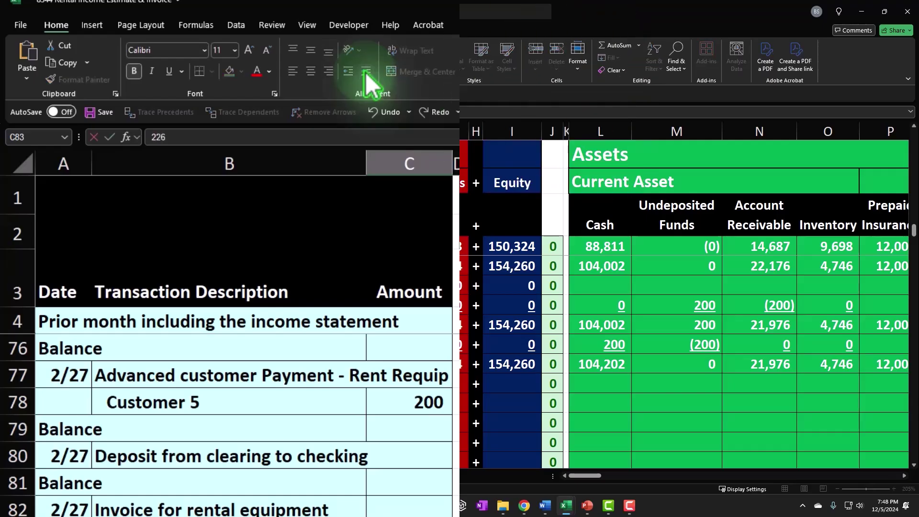
{"action": "key", "text": "Return"}
{"action": "key", "text": "Up"}
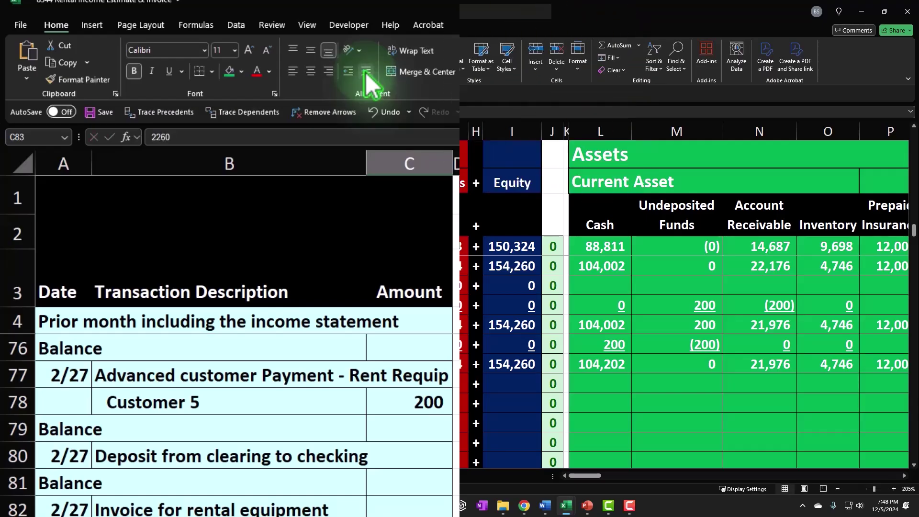
Compare the amounts in C78 and C83, and follow row 83 to Customer 5's column in the Account Receivable subsidiary ledger.
{"action": "left_click", "coordinate": [376, 388]}
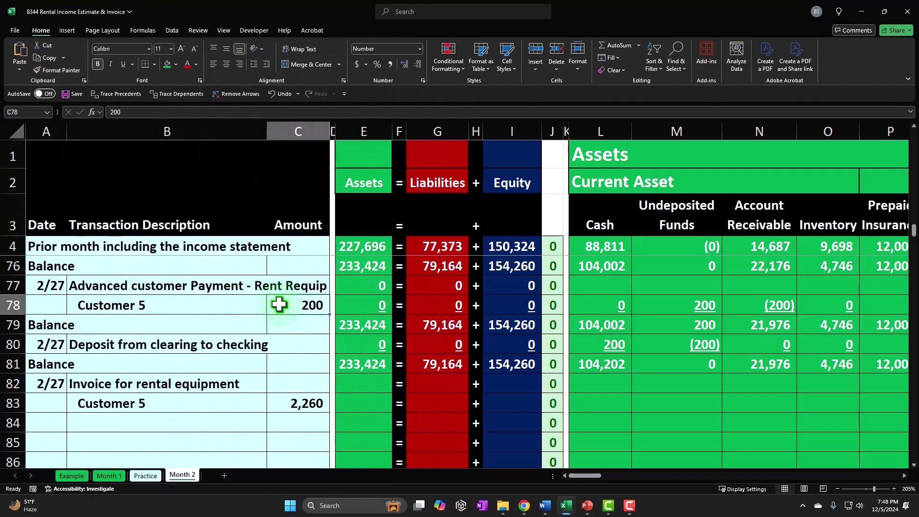
{"action": "left_click", "coordinate": [298, 404]}
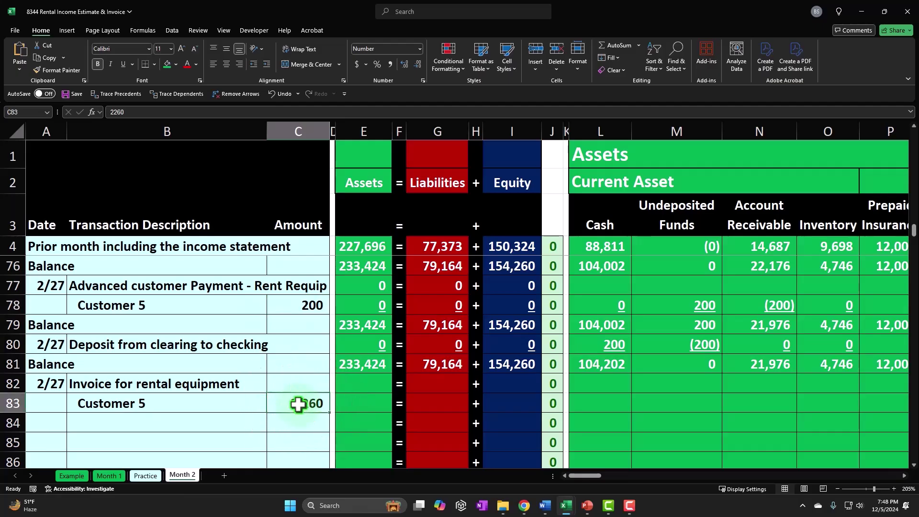
{"action": "key", "text": "Right"}
{"action": "key", "text": "Right"}
{"action": "key", "text": "Right"}
{"action": "key", "text": "Right"}
{"action": "key", "text": "Right"}
{"action": "key", "text": "Right"}
{"action": "key", "text": "Right"}
{"action": "key", "text": "Right"}
{"action": "key", "text": "Right"}
{"action": "key", "text": "Right"}
{"action": "key", "text": "Right"}
{"action": "key", "text": "Right"}
{"action": "key", "text": "Right"}
{"action": "key", "text": "Right"}
{"action": "key", "text": "Right"}
{"action": "key", "text": "Right"}
{"action": "key", "text": "Right"}
{"action": "key", "text": "Right"}
{"action": "key", "text": "Right"}
{"action": "key", "text": "Right"}
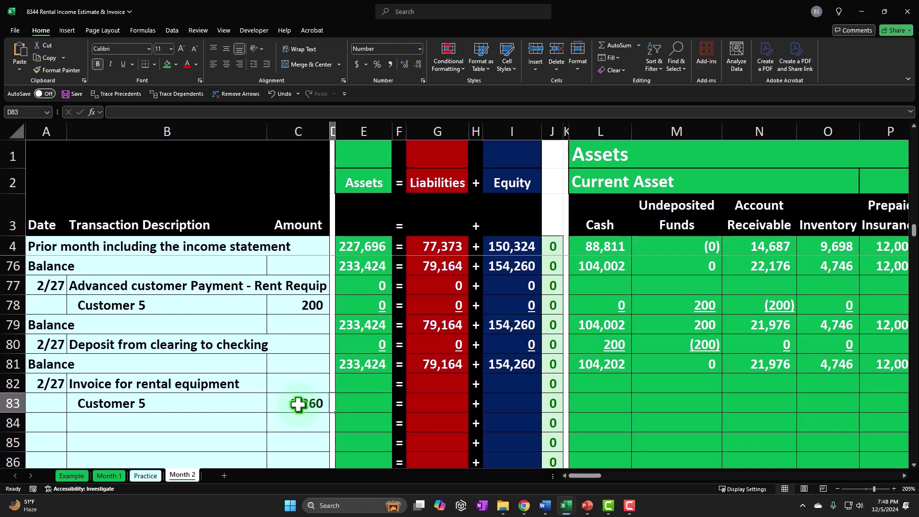
{"action": "key", "text": "Right"}
{"action": "key", "text": "Right"}
{"action": "key", "text": "Right"}
{"action": "key", "text": "Right"}
{"action": "key", "text": "Right"}
{"action": "key", "text": "Right"}
{"action": "key", "text": "Right"}
{"action": "key", "text": "Right"}
{"action": "key", "text": "Right"}
{"action": "key", "text": "Right"}
{"action": "key", "text": "Right"}
{"action": "key", "text": "Right"}
{"action": "key", "text": "Right"}
{"action": "key", "text": "Right"}
{"action": "key", "text": "Right"}
{"action": "key", "text": "Right"}
{"action": "key", "text": "Right"}
{"action": "key", "text": "Right"}
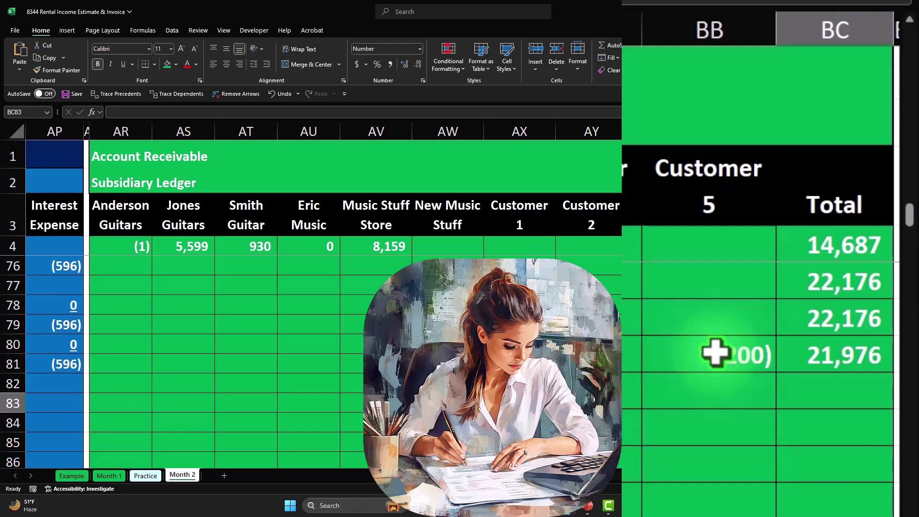
{"action": "key", "text": "Left"}
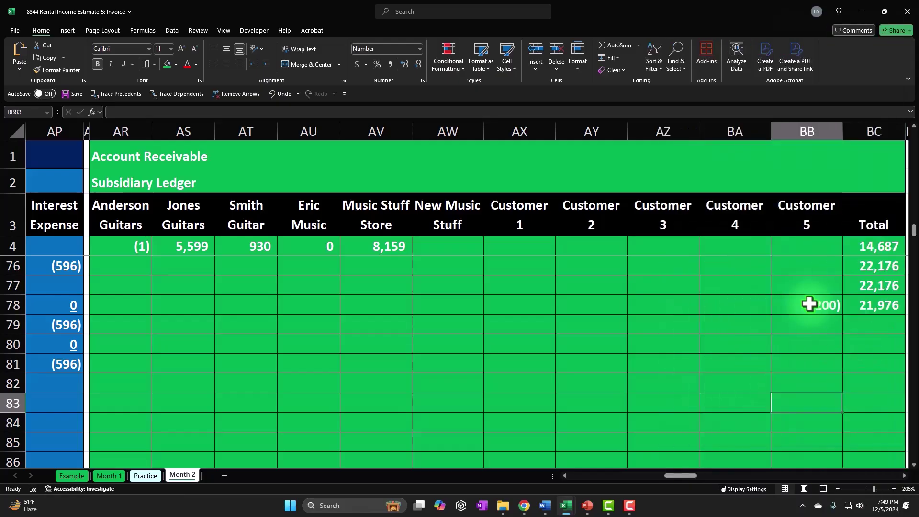
Record the invoice in the Account Receivable column at N83 with the formula =C83.
{"action": "key", "text": "Left"}
{"action": "key", "text": "Left"}
{"action": "key", "text": "Left"}
{"action": "key", "text": "Left"}
{"action": "key", "text": "Left"}
{"action": "key", "text": "Left"}
{"action": "key", "text": "Left"}
{"action": "key", "text": "Left"}
{"action": "key", "text": "Left"}
{"action": "key", "text": "Left"}
{"action": "key", "text": "Left"}
{"action": "key", "text": "Left"}
{"action": "key", "text": "Left"}
{"action": "key", "text": "Left"}
{"action": "key", "text": "Left"}
{"action": "key", "text": "Left"}
{"action": "key", "text": "Left"}
{"action": "key", "text": "Left"}
{"action": "key", "text": "Left"}
{"action": "key", "text": "Left"}
{"action": "key", "text": "Left"}
{"action": "key", "text": "Left"}
{"action": "key", "text": "Left"}
{"action": "key", "text": "Left"}
{"action": "key", "text": "Left"}
{"action": "key", "text": "Left"}
{"action": "key", "text": "Left"}
{"action": "key", "text": "Left"}
{"action": "key", "text": "Left"}
{"action": "key", "text": "Left"}
{"action": "key", "text": "Left"}
{"action": "key", "text": "Left"}
{"action": "key", "text": "Left"}
{"action": "key", "text": "Left"}
{"action": "key", "text": "Left"}
{"action": "key", "text": "Left"}
{"action": "key", "text": "Left"}
{"action": "key", "text": "Left"}
{"action": "key", "text": "Right"}
{"action": "key", "text": "Right"}
{"action": "key", "text": "Right"}
{"action": "key", "text": "Right"}
{"action": "key", "text": "Right"}
{"action": "key", "text": "Right"}
{"action": "key", "text": "Right"}
{"action": "key", "text": "Right"}
{"action": "key", "text": "Right"}
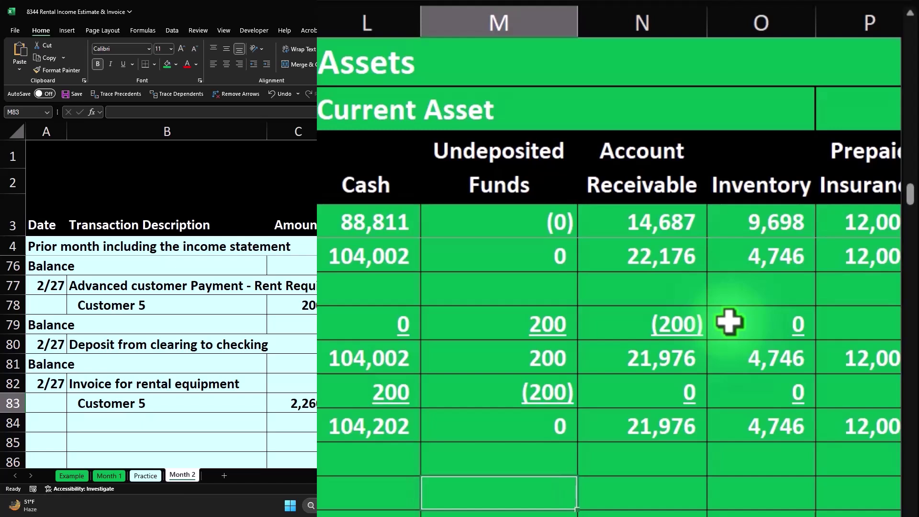
{"action": "key", "text": "Right"}
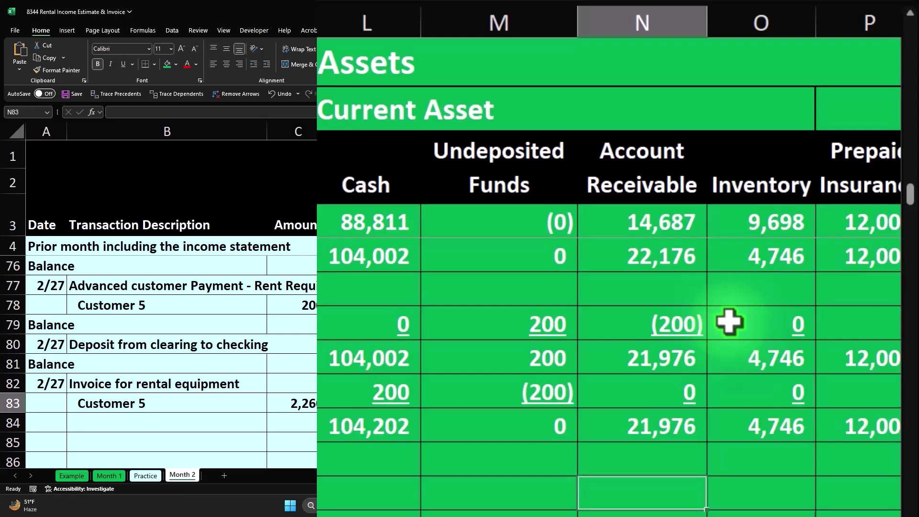
{"action": "type", "text": "="}
{"action": "key", "text": "Left"}
{"action": "key", "text": "Left"}
{"action": "key", "text": "Left"}
{"action": "key", "text": "Left"}
{"action": "key", "text": "Left"}
{"action": "key", "text": "Left"}
{"action": "key", "text": "Left"}
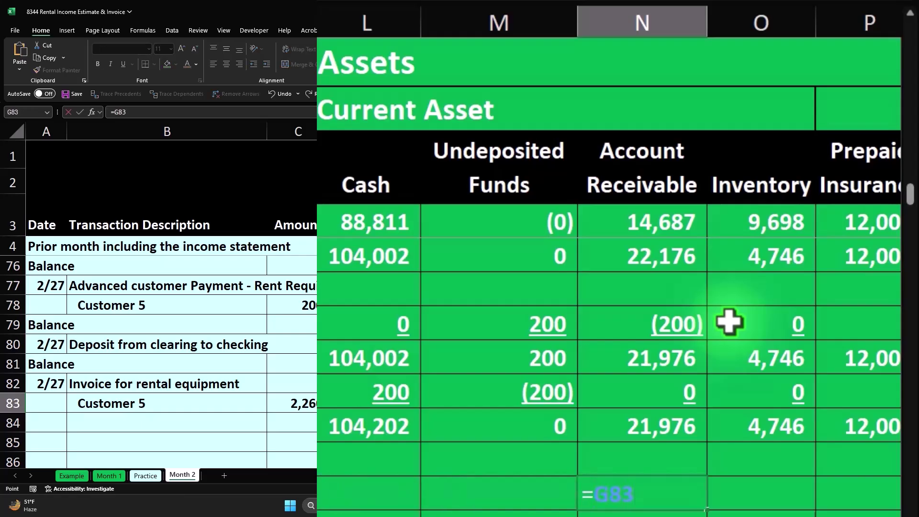
{"action": "key", "text": "Return"}
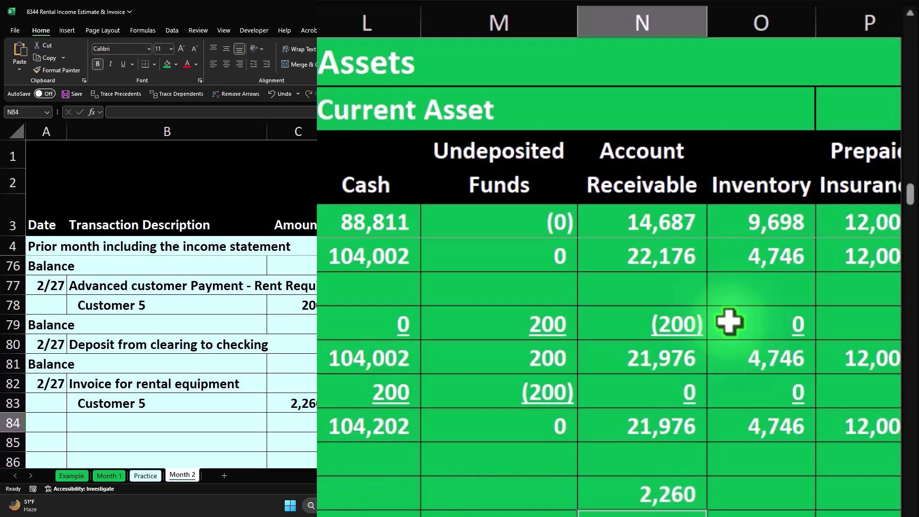
{"action": "key", "text": "Up"}
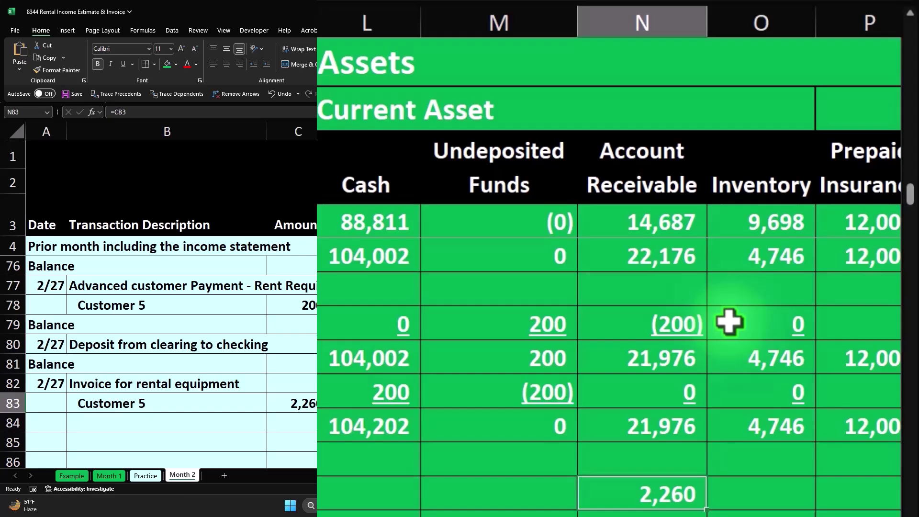
Follow row 83 across the asset, liability and equity columns to the Service Revenue column of the Income Statement.
{"action": "key", "text": "Right"}
{"action": "key", "text": "Right"}
{"action": "key", "text": "Right"}
{"action": "key", "text": "Right"}
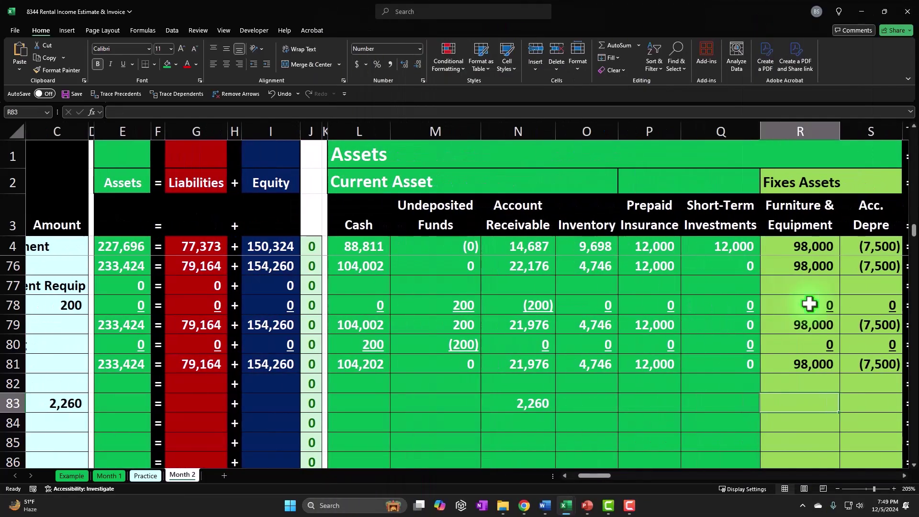
{"action": "key", "text": "Right"}
{"action": "key", "text": "Right"}
{"action": "key", "text": "Right"}
{"action": "key", "text": "Right"}
{"action": "key", "text": "Right"}
{"action": "key", "text": "Right"}
{"action": "key", "text": "Right"}
{"action": "key", "text": "Right"}
{"action": "key", "text": "Right"}
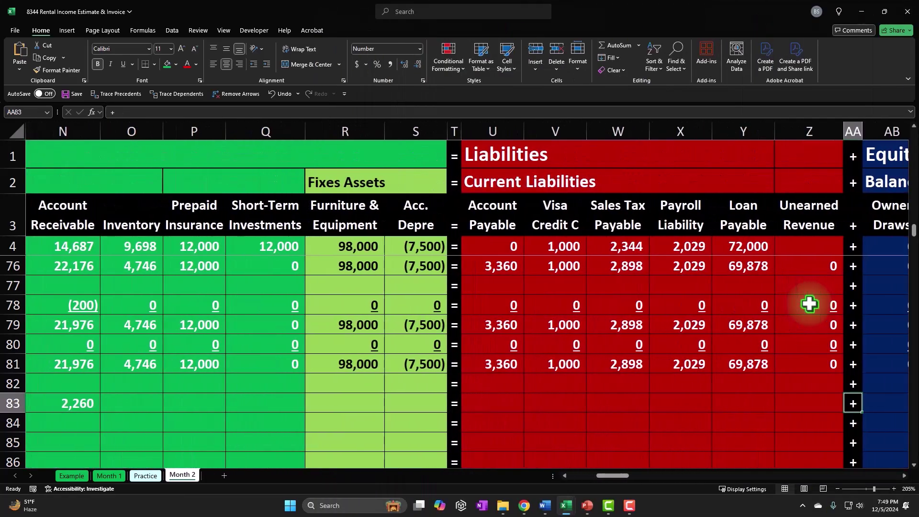
{"action": "key", "text": "Right"}
{"action": "key", "text": "Right"}
{"action": "key", "text": "Right"}
{"action": "key", "text": "Right"}
{"action": "key", "text": "Right"}
{"action": "key", "text": "Right"}
{"action": "key", "text": "Right"}
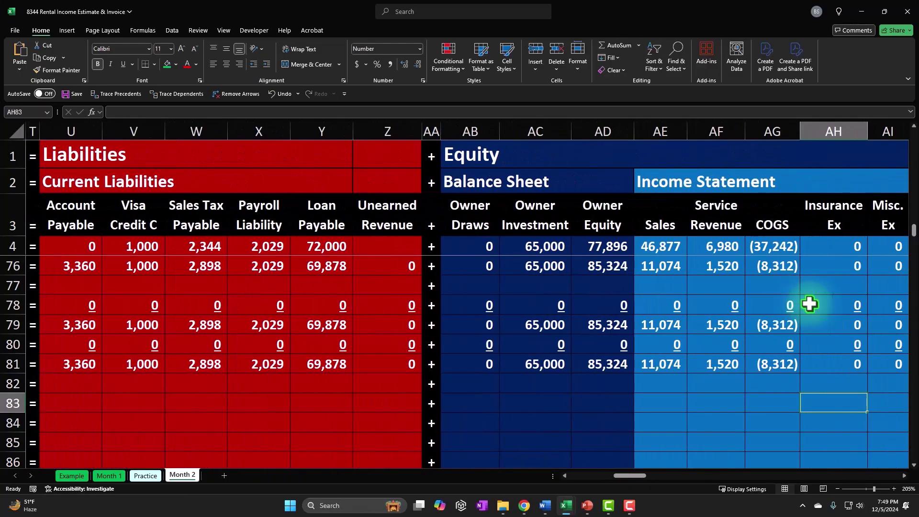
{"action": "key", "text": "Right"}
{"action": "key", "text": "Right"}
{"action": "key", "text": "Left"}
{"action": "key", "text": "Left"}
{"action": "key", "text": "Left"}
{"action": "key", "text": "Left"}
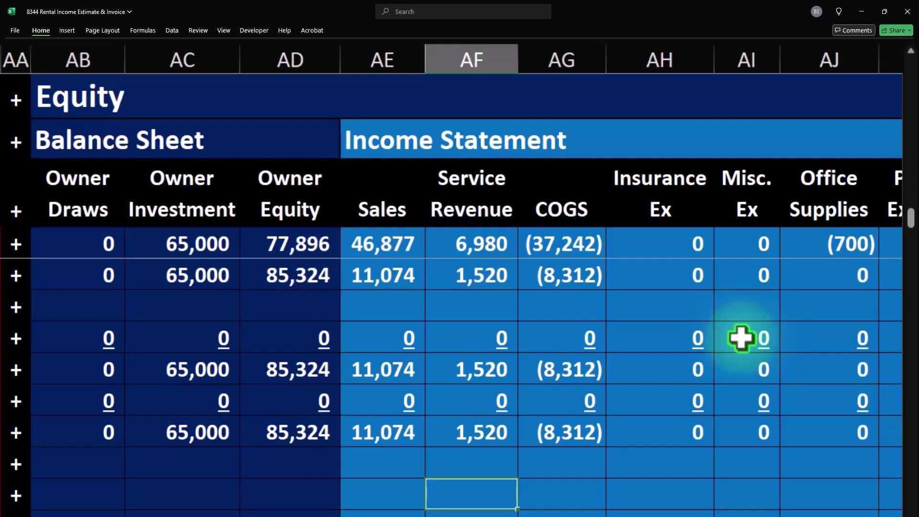
Examine the Sales, Service Revenue and COGS balances in row 81 and the Service Revenue heading as candidates for rental income.
{"action": "key", "text": "alt+Tab"}
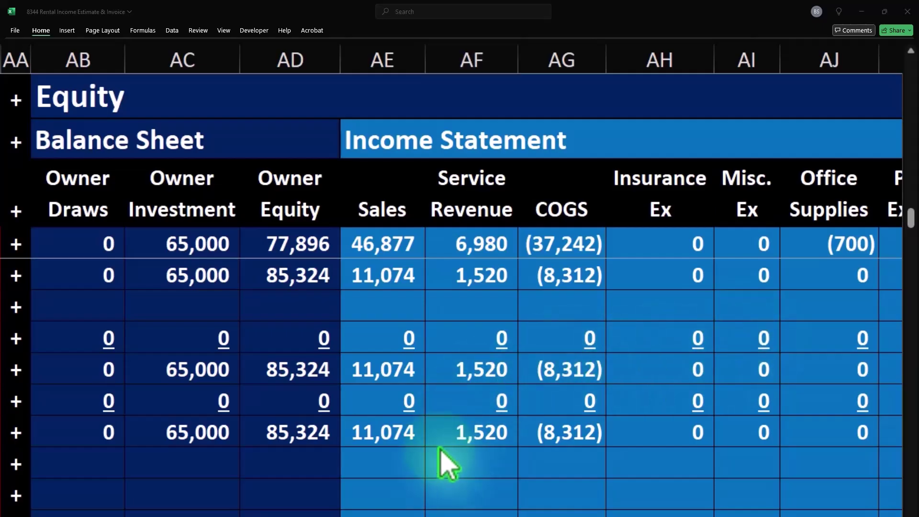
{"action": "left_click", "coordinate": [437, 484]}
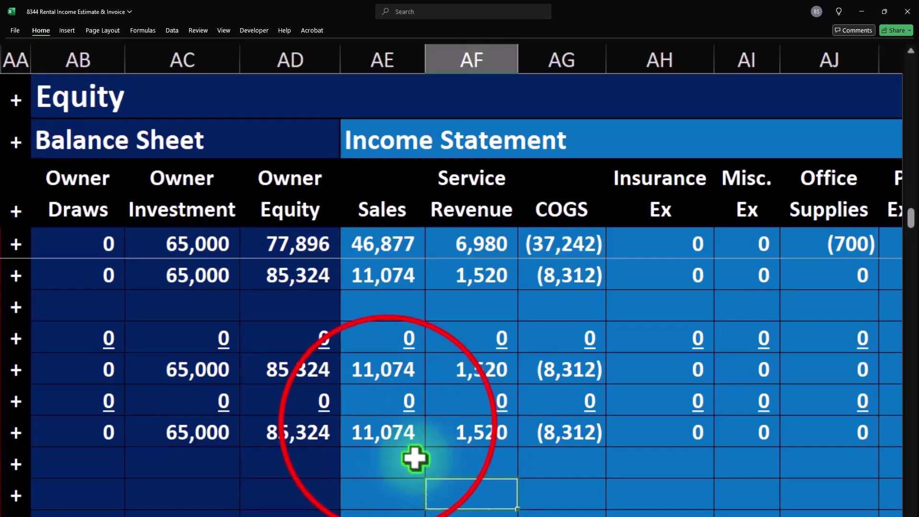
{"action": "left_click_drag", "start_coordinate": [383, 424], "coordinate": [578, 424]}
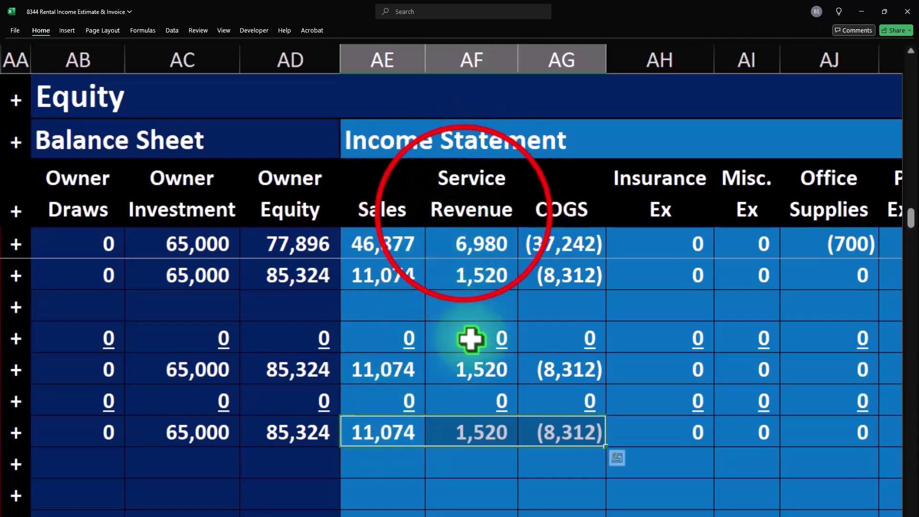
{"action": "left_click", "coordinate": [463, 210]}
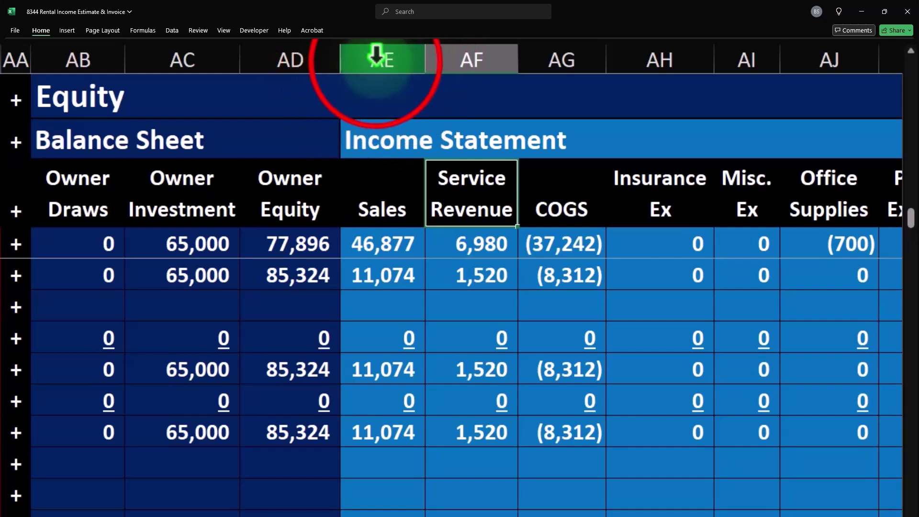
Insert a new column AE before Sales and format it the same as the Income Statement column to its right.
{"action": "left_click", "coordinate": [377, 55]}
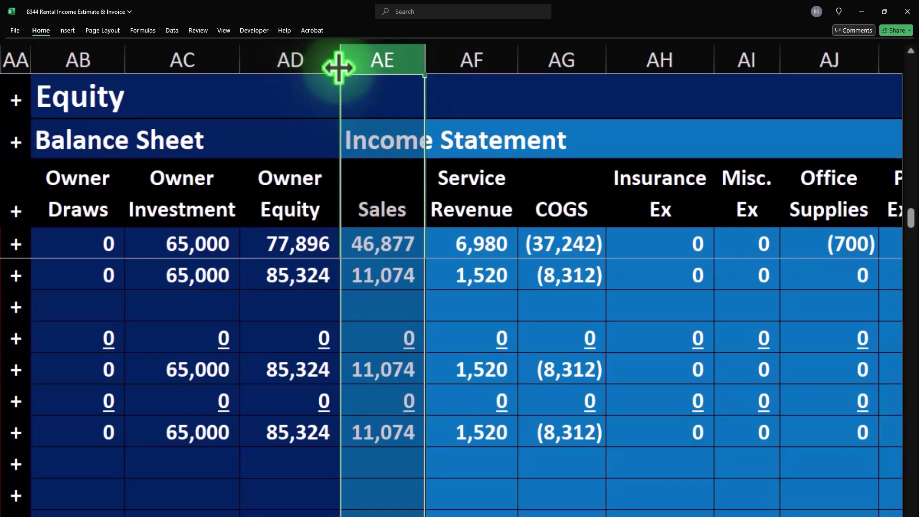
{"action": "right_click", "coordinate": [373, 306]}
{"action": "left_click", "coordinate": [415, 458]}
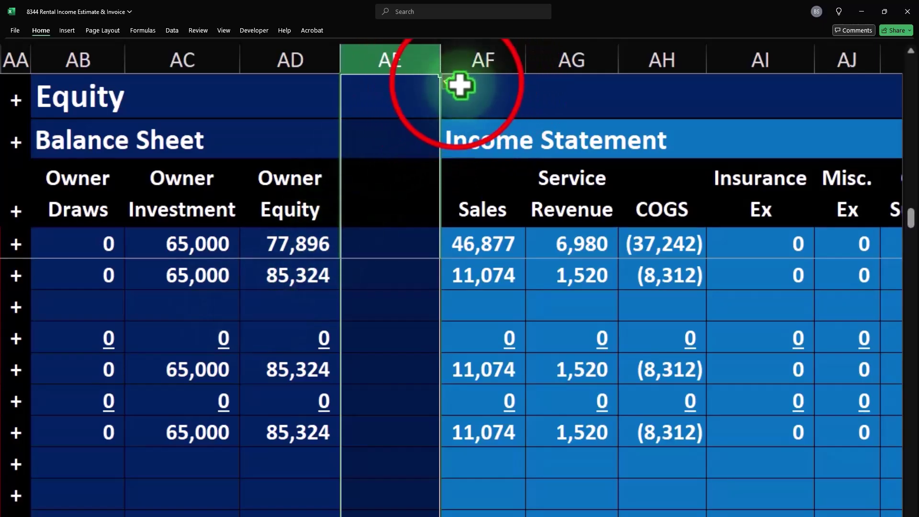
{"action": "left_click", "coordinate": [456, 87]}
{"action": "left_click", "coordinate": [453, 83]}
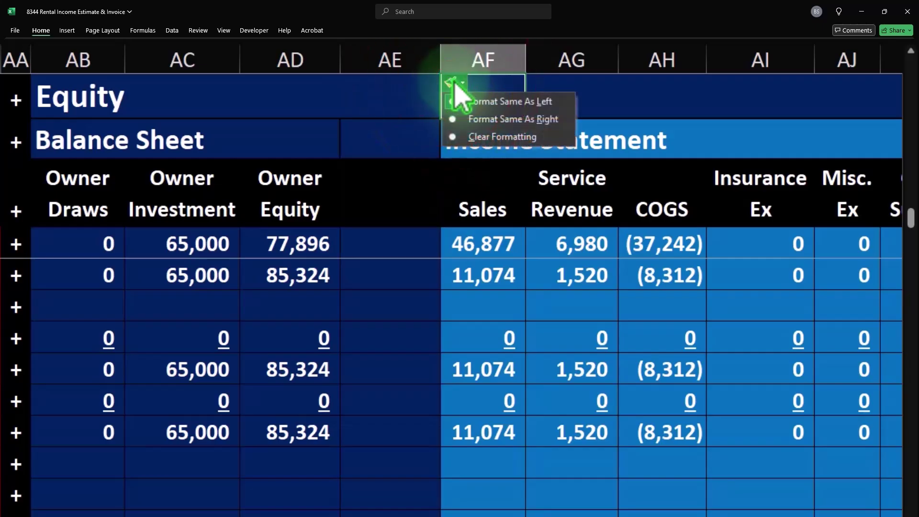
{"action": "left_click", "coordinate": [488, 119]}
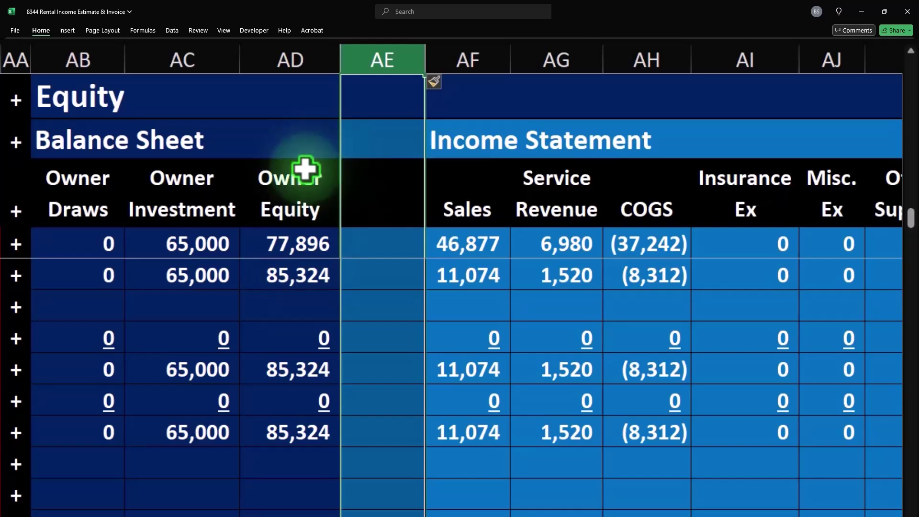
Move the "Income Statement" heading from AF2 to AE2 by copying it across and clearing the original.
{"action": "left_click", "coordinate": [460, 140]}
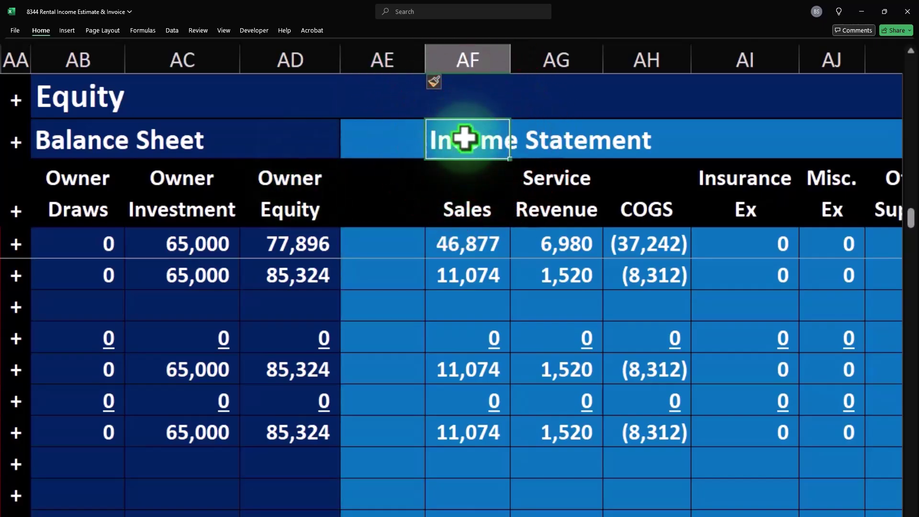
{"action": "double_click", "coordinate": [431, 140]}
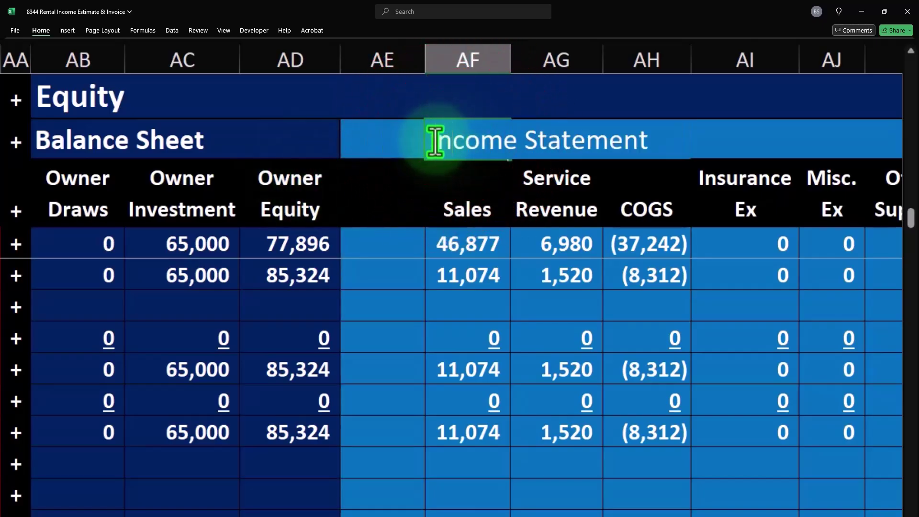
{"action": "left_click", "coordinate": [375, 137]}
{"action": "left_click", "coordinate": [467, 138]}
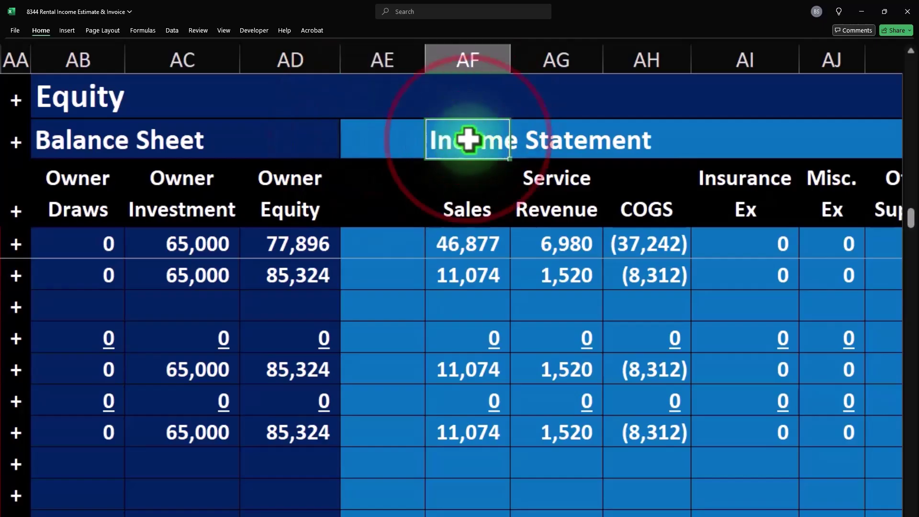
{"action": "key", "text": "ctrl+c"}
{"action": "left_click", "coordinate": [396, 139]}
{"action": "key", "text": "ctrl+v"}
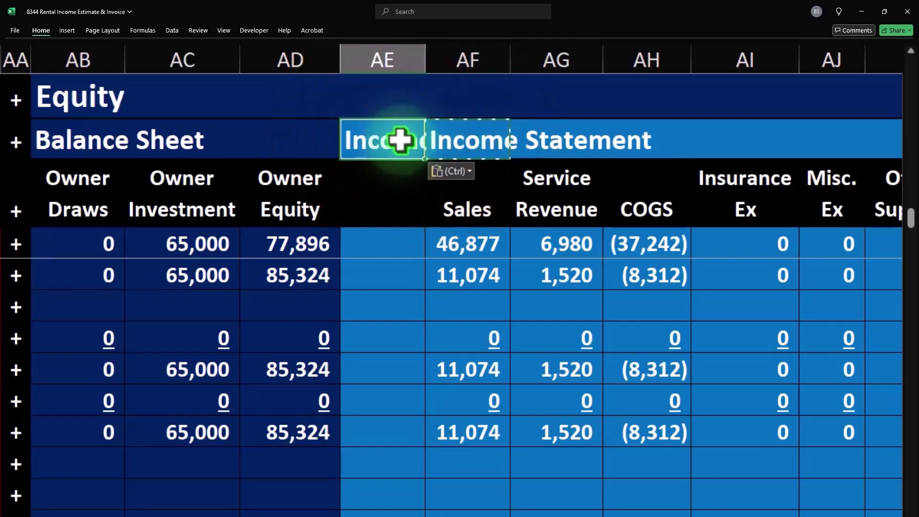
{"action": "left_click", "coordinate": [448, 139]}
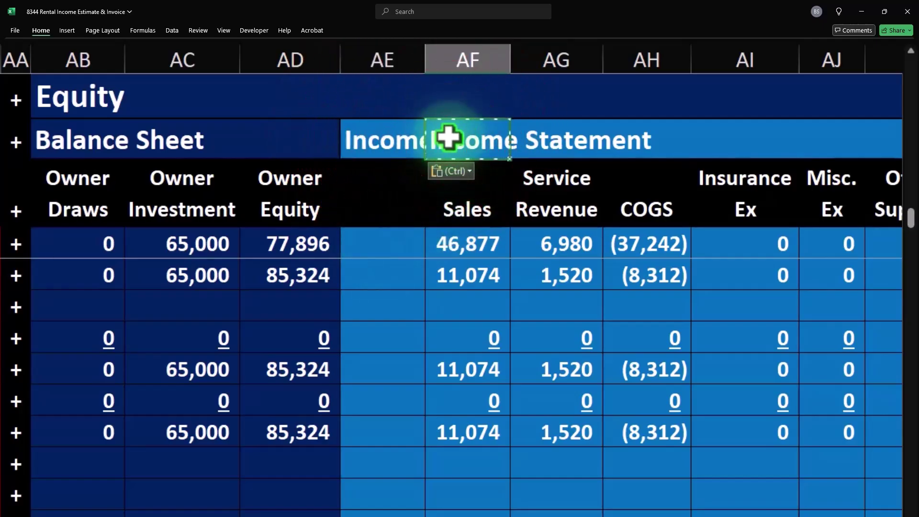
{"action": "key", "text": "Delete"}
{"action": "key", "text": "Up"}
{"action": "key", "text": "Left"}
{"action": "key", "text": "Down"}
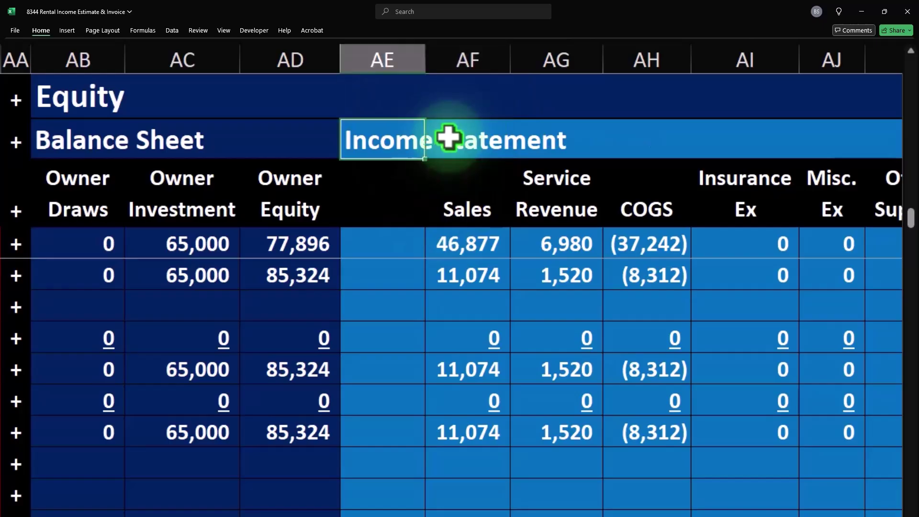
Enter "Equipment Rental Inc." as the heading in AE3 and widen column AE until the heading fits on two lines.
{"action": "left_click", "coordinate": [370, 190]}
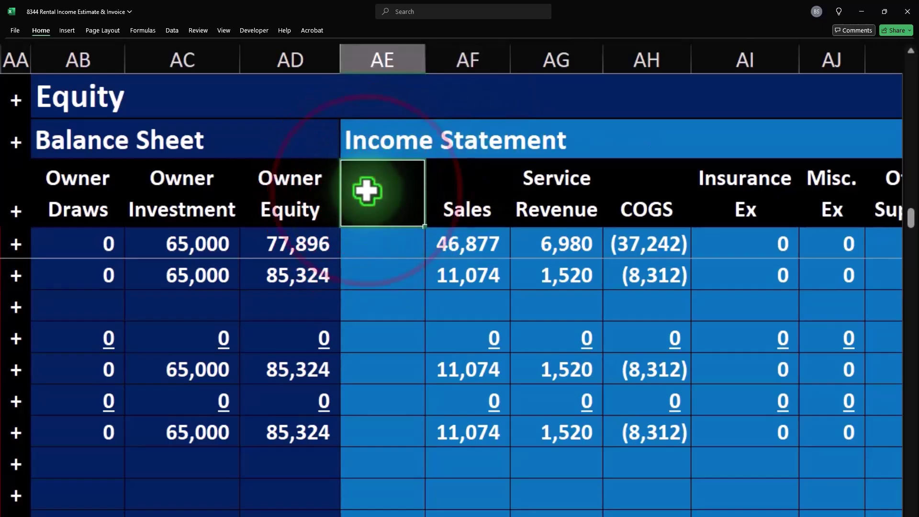
{"action": "type", "text": "E"}
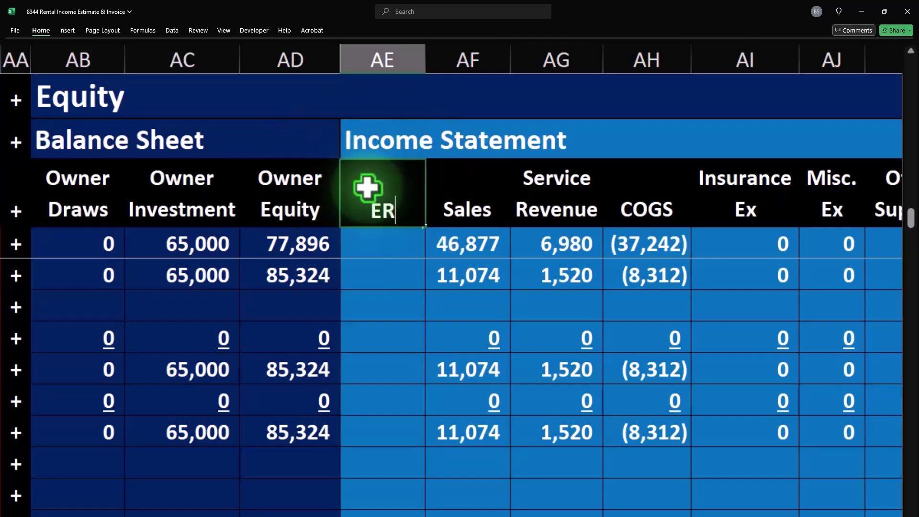
{"action": "type", "text": "Rquip"}
{"action": "key", "text": "BackSpace"}
{"action": "key", "text": "BackSpace"}
{"action": "key", "text": "BackSpace"}
{"action": "key", "text": "BackSpace"}
{"action": "key", "text": "BackSpace"}
{"action": "key", "text": "BackSpace"}
{"action": "type", "text": "ER"}
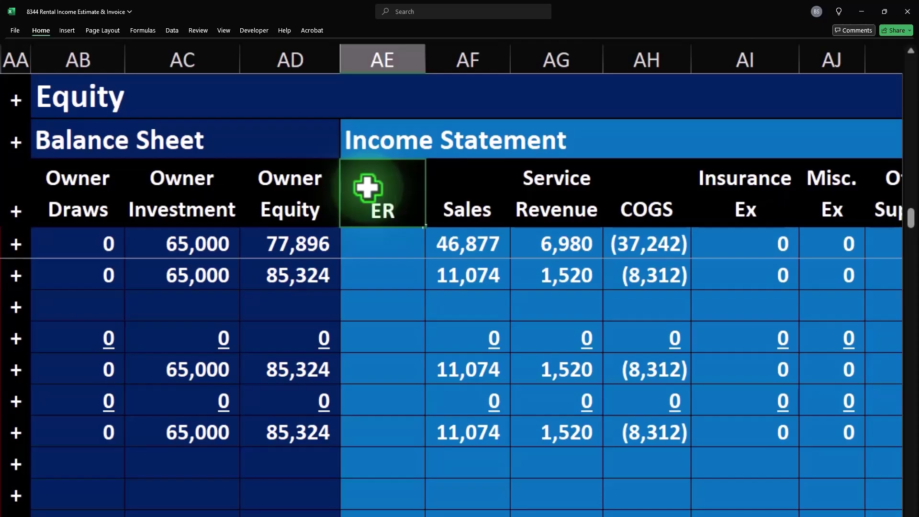
{"action": "type", "text": "quipmen"}
{"action": "type", "text": "t Rental Inc"}
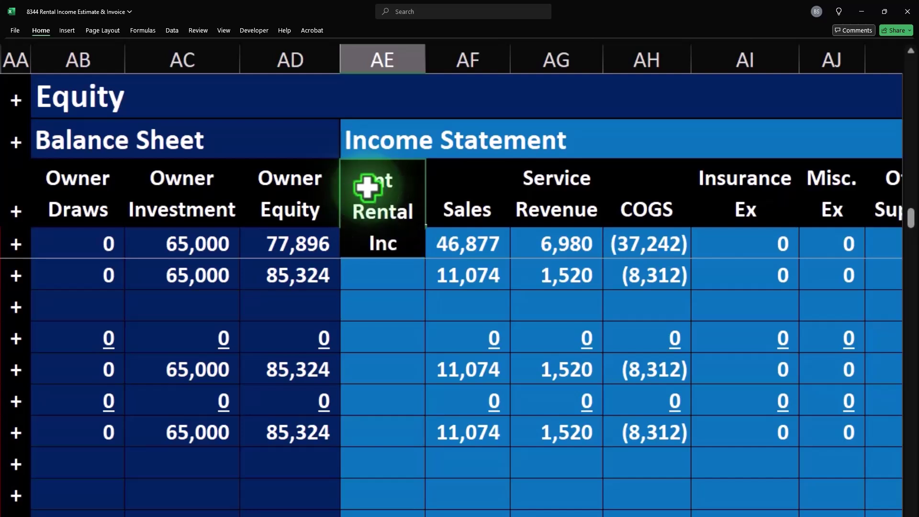
{"action": "type", "text": "."}
{"action": "key", "text": "Return"}
{"action": "left_click", "coordinate": [424, 55]}
{"action": "left_click_drag", "start_coordinate": [424, 56], "coordinate": [462, 50]}
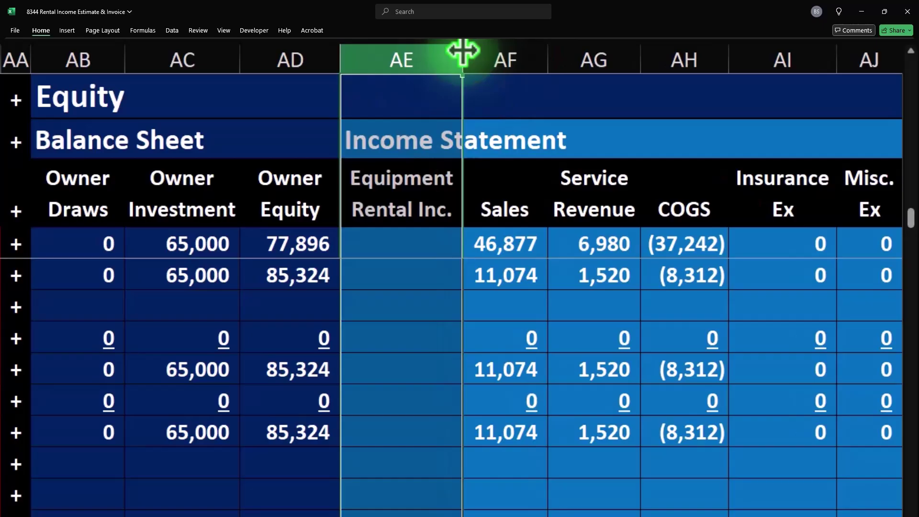
Review row 83 across the liability, equity and income statement columns around the new Equipment Rental Inc. column.
{"action": "left_click", "coordinate": [441, 460]}
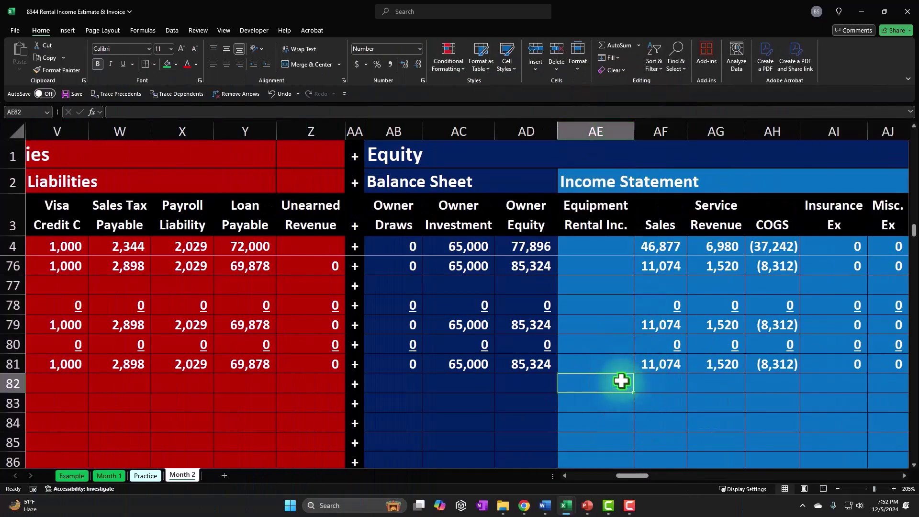
{"action": "key", "text": "Left"}
{"action": "key", "text": "Left"}
{"action": "key", "text": "Down"}
{"action": "key", "text": "Left"}
{"action": "key", "text": "Left"}
{"action": "key", "text": "Left"}
{"action": "key", "text": "Left"}
{"action": "key", "text": "Left"}
{"action": "key", "text": "Left"}
{"action": "key", "text": "Left"}
{"action": "key", "text": "Left"}
{"action": "key", "text": "Left"}
{"action": "key", "text": "Left"}
{"action": "key", "text": "Left"}
{"action": "key", "text": "Left"}
{"action": "key", "text": "Left"}
{"action": "key", "text": "Left"}
{"action": "key", "text": "Left"}
{"action": "key", "text": "Left"}
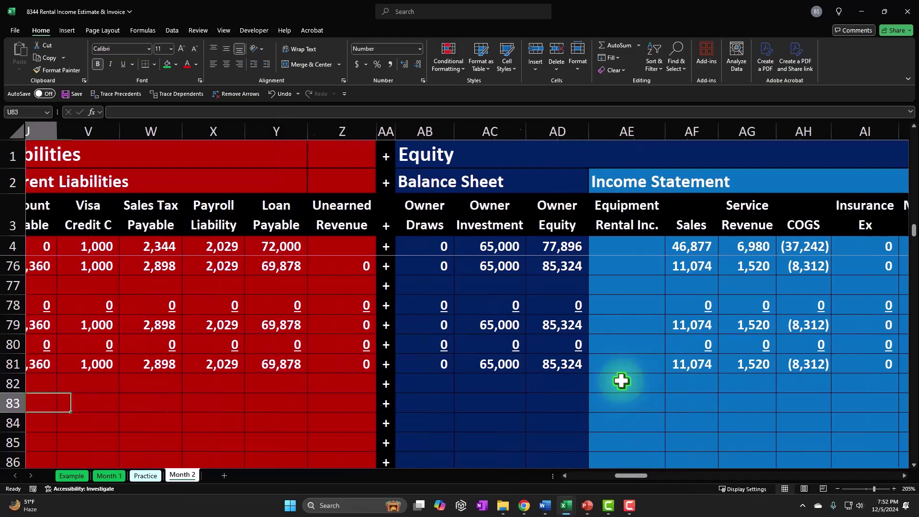
{"action": "key", "text": "Left"}
{"action": "key", "text": "Right"}
{"action": "key", "text": "Right"}
{"action": "key", "text": "Right"}
{"action": "key", "text": "Right"}
{"action": "key", "text": "Right"}
{"action": "key", "text": "Right"}
{"action": "key", "text": "Right"}
{"action": "key", "text": "Right"}
{"action": "key", "text": "Right"}
{"action": "key", "text": "Right"}
{"action": "key", "text": "Right"}
{"action": "key", "text": "Right"}
{"action": "key", "text": "Right"}
{"action": "key", "text": "Right"}
{"action": "key", "text": "Right"}
{"action": "key", "text": "Right"}
{"action": "key", "text": "Right"}
{"action": "key", "text": "Right"}
{"action": "key", "text": "Right"}
{"action": "key", "text": "Right"}
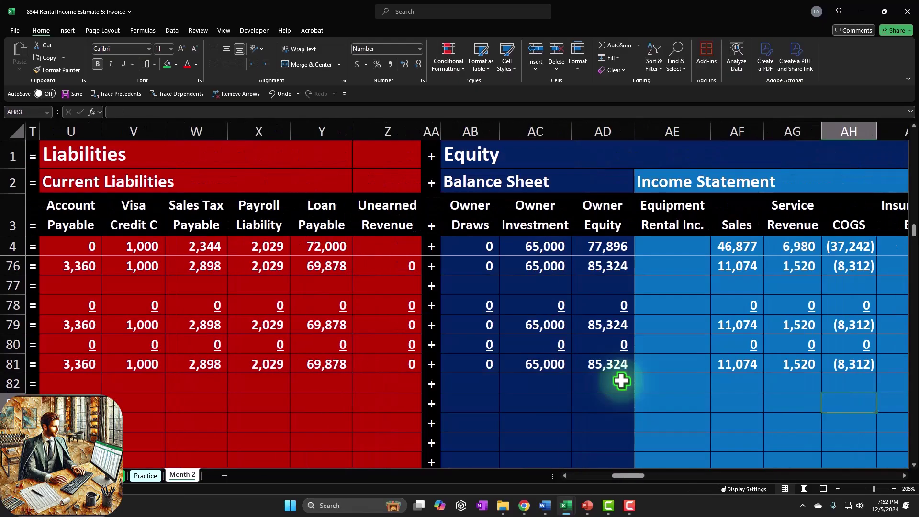
Record the invoice's rental income in the Equipment Rental Inc. column at AE83 with the formula =N83.
{"action": "key", "text": "Left"}
{"action": "key", "text": "Left"}
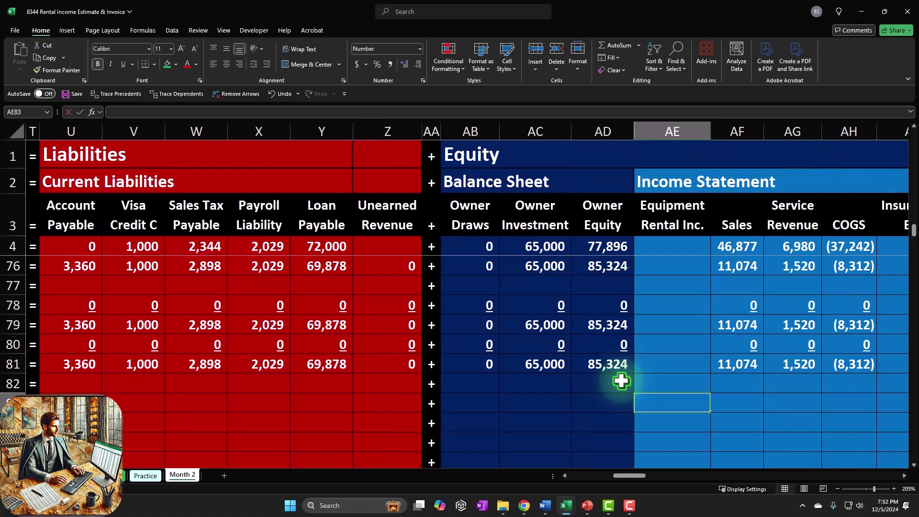
{"action": "type", "text": "="}
{"action": "key", "text": "Left"}
{"action": "key", "text": "Left"}
{"action": "key", "text": "Left"}
{"action": "key", "text": "Left"}
{"action": "key", "text": "Left"}
{"action": "key", "text": "Left"}
{"action": "key", "text": "Left"}
{"action": "key", "text": "Left"}
{"action": "key", "text": "Left"}
{"action": "key", "text": "Left"}
{"action": "key", "text": "Left"}
{"action": "key", "text": "Left"}
{"action": "key", "text": "Left"}
{"action": "key", "text": "Left"}
{"action": "key", "text": "Left"}
{"action": "key", "text": "Left"}
{"action": "key", "text": "Left"}
{"action": "key", "text": "Left"}
{"action": "key", "text": "Left"}
{"action": "key", "text": "Left"}
{"action": "key", "text": "Left"}
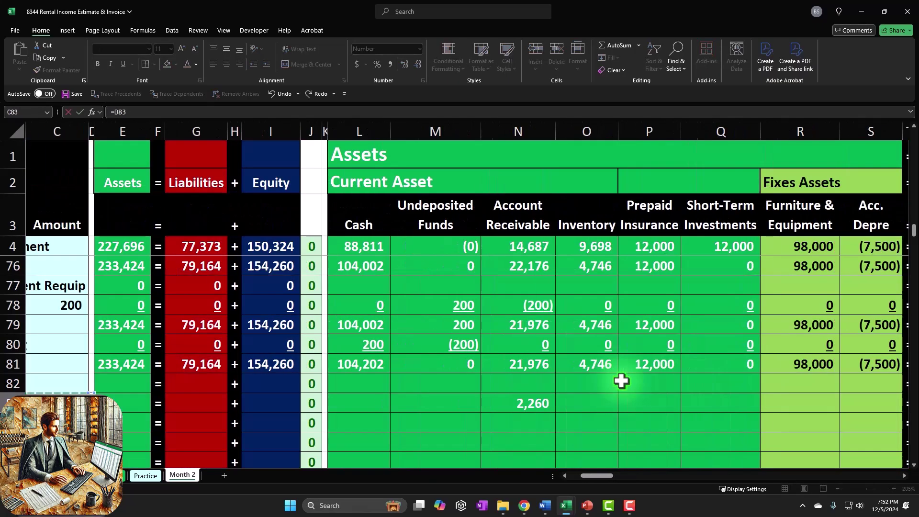
{"action": "key", "text": "Right"}
{"action": "key", "text": "Right"}
{"action": "key", "text": "Right"}
{"action": "key", "text": "Right"}
{"action": "key", "text": "Right"}
{"action": "key", "text": "Right"}
{"action": "key", "text": "Right"}
{"action": "key", "text": "Right"}
{"action": "key", "text": "Right"}
{"action": "key", "text": "Right"}
{"action": "key", "text": "Return"}
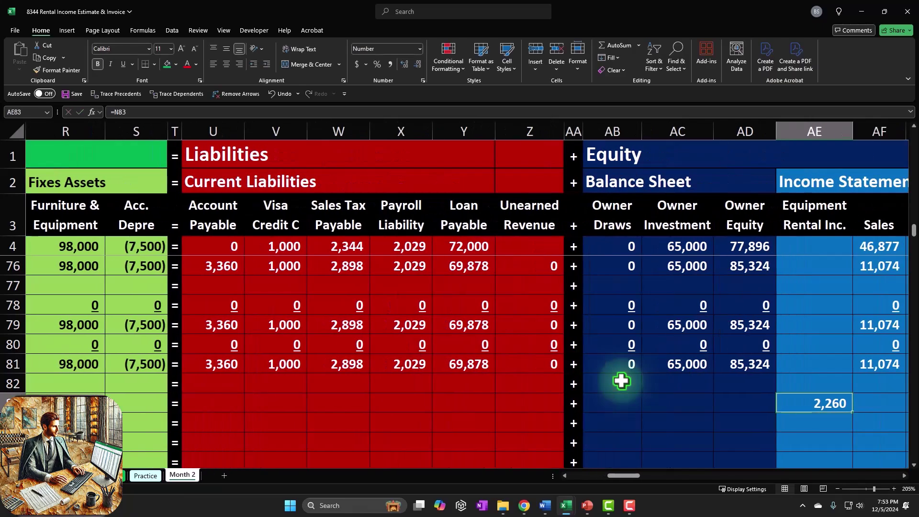
Enter 0 in row 83 for every asset column except Account Receivable, from Cash through Acc. Depre (L83:S83).
{"action": "key", "text": "Left"}
{"action": "key", "text": "Left"}
{"action": "key", "text": "Left"}
{"action": "key", "text": "Left"}
{"action": "key", "text": "Left"}
{"action": "key", "text": "Left"}
{"action": "key", "text": "Left"}
{"action": "key", "text": "Left"}
{"action": "key", "text": "Left"}
{"action": "key", "text": "Left"}
{"action": "key", "text": "Left"}
{"action": "key", "text": "Left"}
{"action": "key", "text": "Left"}
{"action": "key", "text": "Left"}
{"action": "key", "text": "Left"}
{"action": "key", "text": "Left"}
{"action": "key", "text": "Left"}
{"action": "key", "text": "Left"}
{"action": "key", "text": "Left"}
{"action": "key", "text": "Left"}
{"action": "key", "text": "Right"}
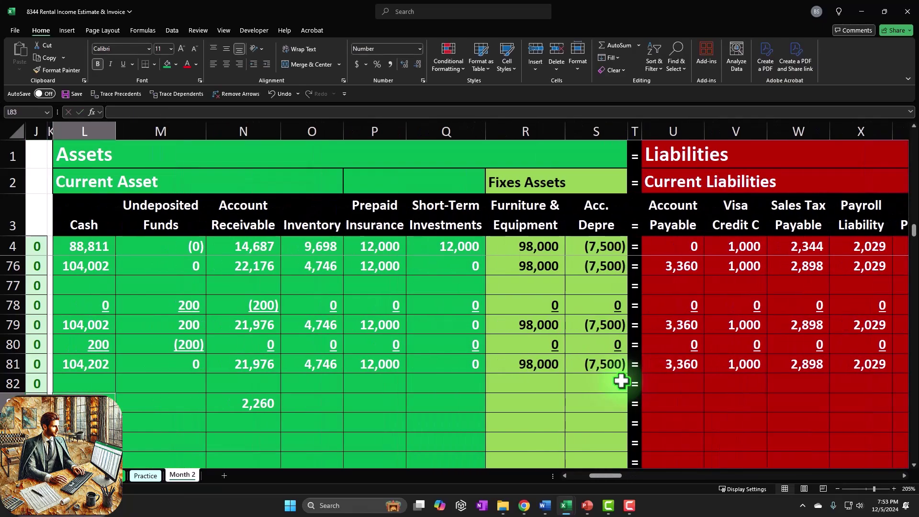
{"action": "key", "text": "Right"}
{"action": "type", "text": "0"}
{"action": "key", "text": "Right"}
{"action": "key", "text": "Right"}
{"action": "type", "text": "0"}
{"action": "key", "text": "Right"}
{"action": "type", "text": "0"}
{"action": "key", "text": "Right"}
{"action": "type", "text": "0"}
{"action": "key", "text": "Right"}
{"action": "type", "text": "0"}
{"action": "key", "text": "Right"}
{"action": "type", "text": "0"}
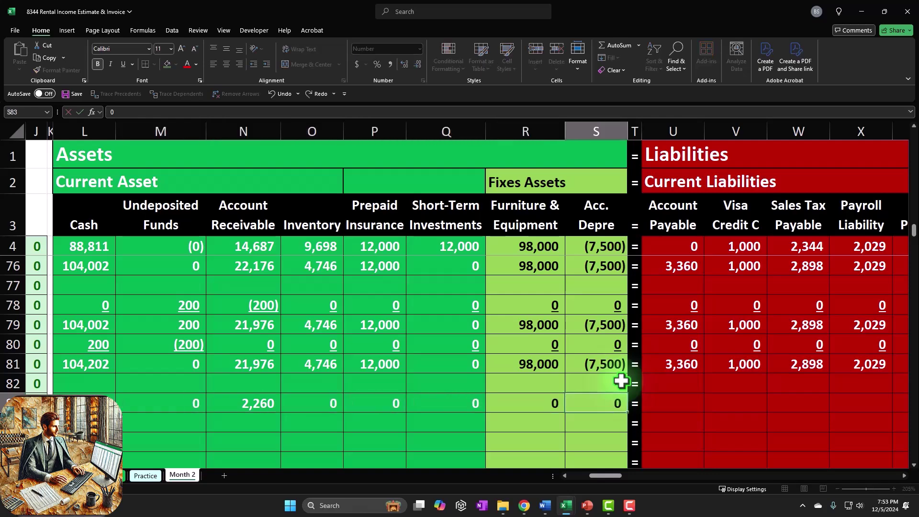
Enter 0 in row 83 for all liability columns, from Account Payable through Unearned Revenue (U83:Z83).
{"action": "key", "text": "Right"}
{"action": "key", "text": "Right"}
{"action": "type", "text": "0"}
{"action": "key", "text": "Right"}
{"action": "type", "text": "00"}
{"action": "key", "text": "Right"}
{"action": "type", "text": "0"}
{"action": "key", "text": "Right"}
{"action": "type", "text": "0"}
{"action": "key", "text": "Right"}
{"action": "type", "text": "0"}
Enter 0 in row 83 for Owner Draws, Owner Investment and Owner Equity (AB83:AD83).
{"action": "key", "text": "Right"}
{"action": "key", "text": "Right"}
{"action": "type", "text": "0"}
{"action": "key", "text": "Right"}
{"action": "type", "text": "0"}
{"action": "key", "text": "Right"}
{"action": "type", "text": "0"}
Enter 0 in row 83 for the remaining income statement columns, from Sales through Interest Expense (AF83:AQ83).
{"action": "key", "text": "Right"}
{"action": "key", "text": "Right"}
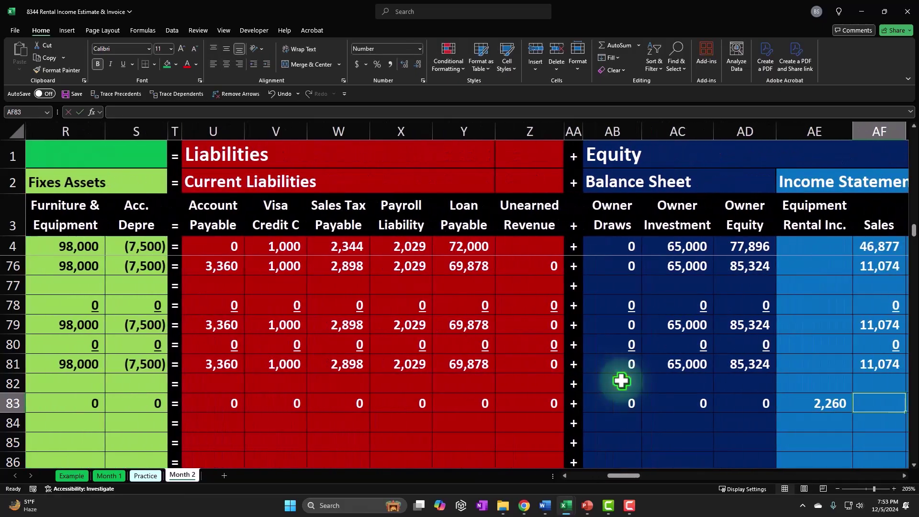
{"action": "type", "text": "0"}
{"action": "key", "text": "Right"}
{"action": "type", "text": "0"}
{"action": "key", "text": "Right"}
{"action": "key", "text": "Right"}
{"action": "type", "text": "0"}
{"action": "key", "text": "Right"}
{"action": "type", "text": "0"}
{"action": "key", "text": "Right"}
{"action": "type", "text": "0"}
{"action": "key", "text": "Right"}
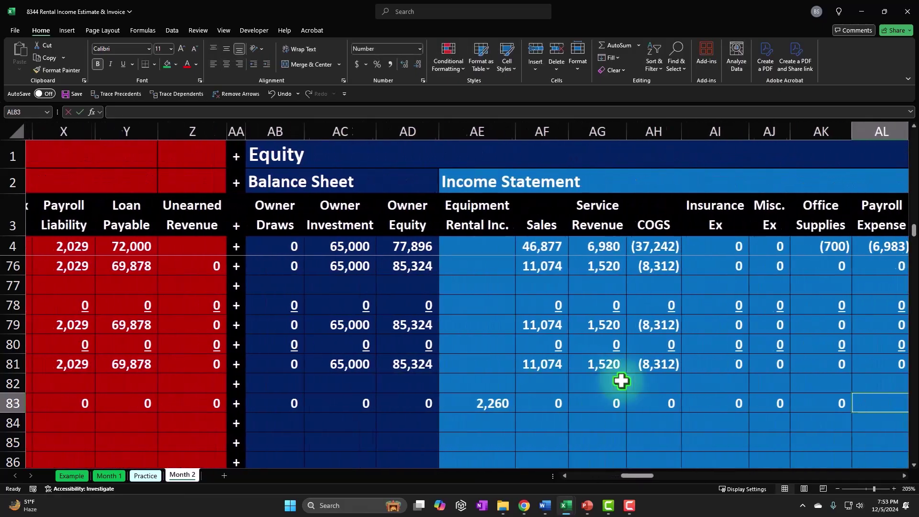
{"action": "type", "text": "0"}
{"action": "key", "text": "Right"}
{"action": "type", "text": "0"}
{"action": "key", "text": "Right"}
{"action": "type", "text": "0"}
Post the invoice to Customer 5 in the Account Receivable subsidiary ledger at BC83 with the formula =N83.
{"action": "key", "text": "Right"}
{"action": "key", "text": "Right"}
{"action": "key", "text": "Right"}
{"action": "key", "text": "Right"}
{"action": "key", "text": "Right"}
{"action": "key", "text": "Right"}
{"action": "key", "text": "Right"}
{"action": "key", "text": "Right"}
{"action": "key", "text": "Right"}
{"action": "key", "text": "Right"}
{"action": "key", "text": "Right"}
{"action": "key", "text": "Right"}
{"action": "key", "text": "Right"}
{"action": "key", "text": "Right"}
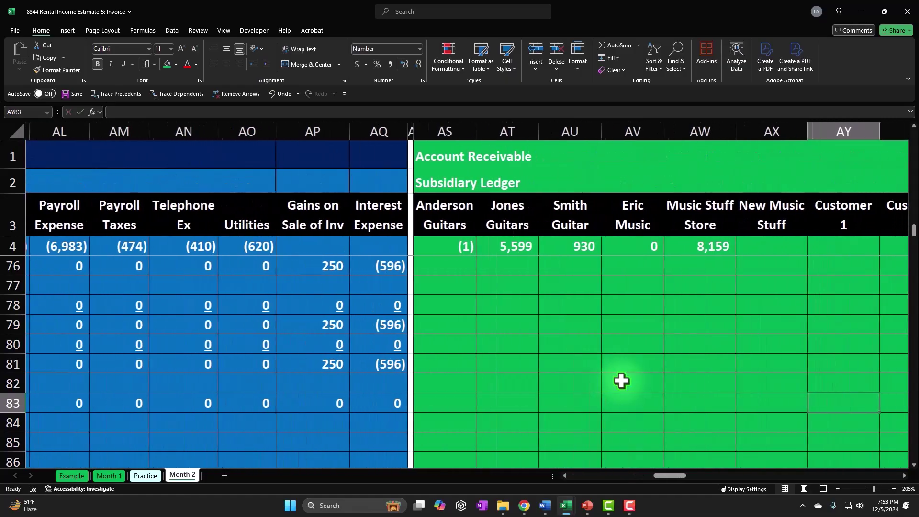
{"action": "key", "text": "Left"}
{"action": "key", "text": "Left"}
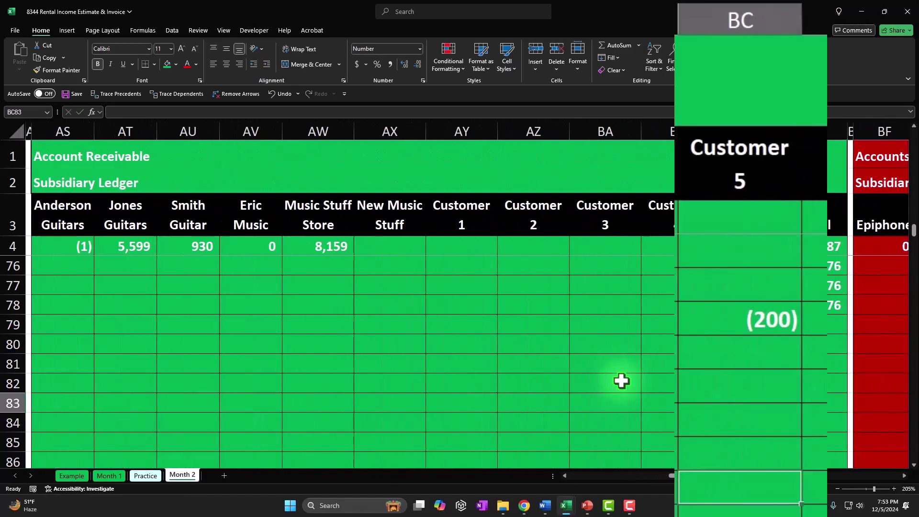
{"action": "type", "text": "="}
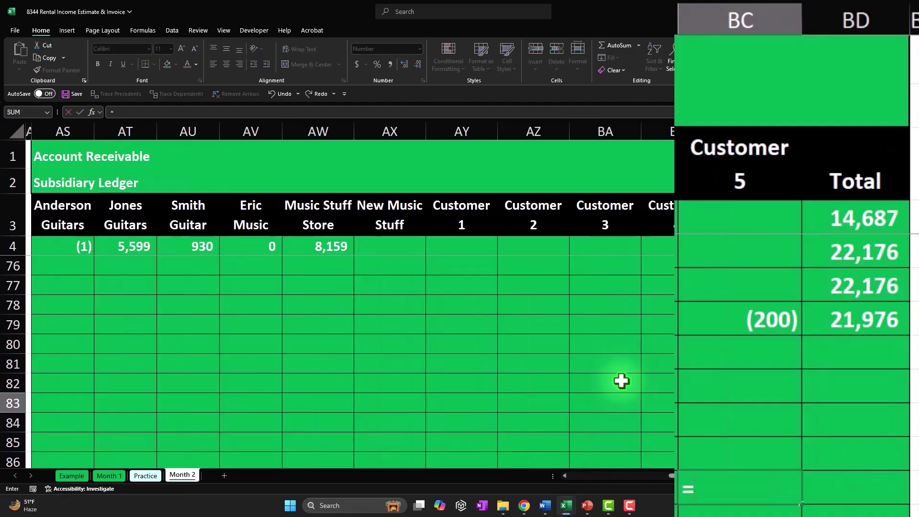
{"action": "key", "text": "Left"}
{"action": "key", "text": "Left"}
{"action": "key", "text": "Left"}
{"action": "key", "text": "Left"}
{"action": "key", "text": "Left"}
{"action": "key", "text": "Left"}
{"action": "key", "text": "Left"}
{"action": "key", "text": "Left"}
{"action": "key", "text": "Left"}
{"action": "key", "text": "Left"}
{"action": "key", "text": "Left"}
{"action": "key", "text": "Left"}
{"action": "key", "text": "Left"}
{"action": "key", "text": "Left"}
{"action": "key", "text": "Left"}
{"action": "key", "text": "Left"}
{"action": "key", "text": "Left"}
{"action": "key", "text": "Left"}
{"action": "key", "text": "Left"}
{"action": "key", "text": "Left"}
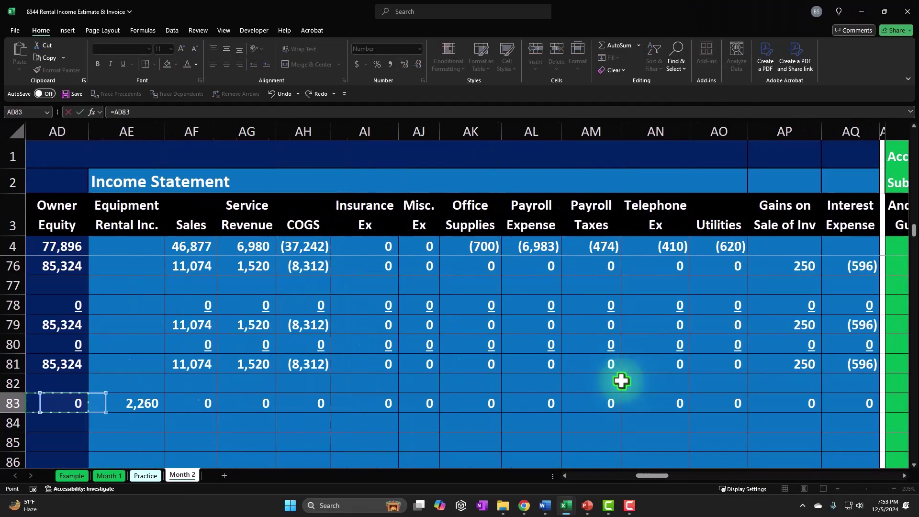
{"action": "key", "text": "Left"}
{"action": "key", "text": "Left"}
{"action": "key", "text": "Left"}
{"action": "key", "text": "Left"}
{"action": "key", "text": "Left"}
{"action": "key", "text": "Left"}
{"action": "key", "text": "Right"}
{"action": "key", "text": "Right"}
{"action": "key", "text": "Right"}
{"action": "key", "text": "Right"}
{"action": "key", "text": "Right"}
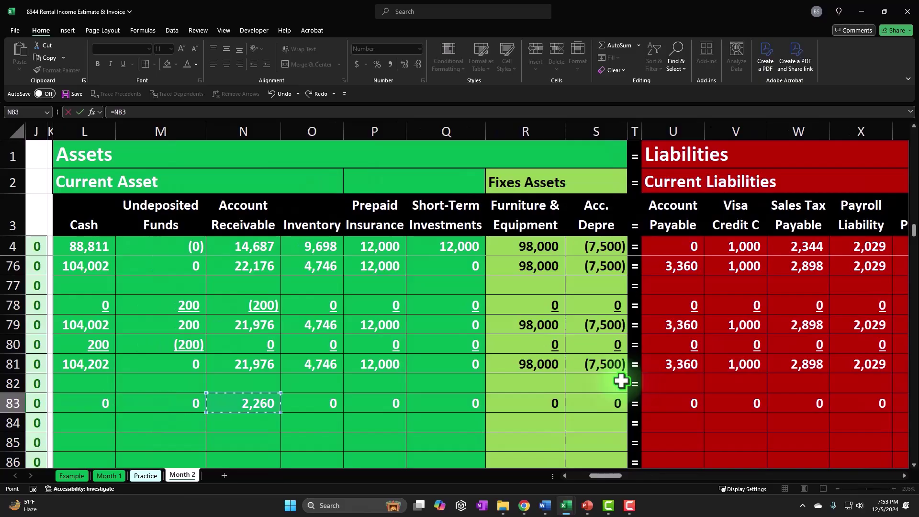
{"action": "key", "text": "Left"}
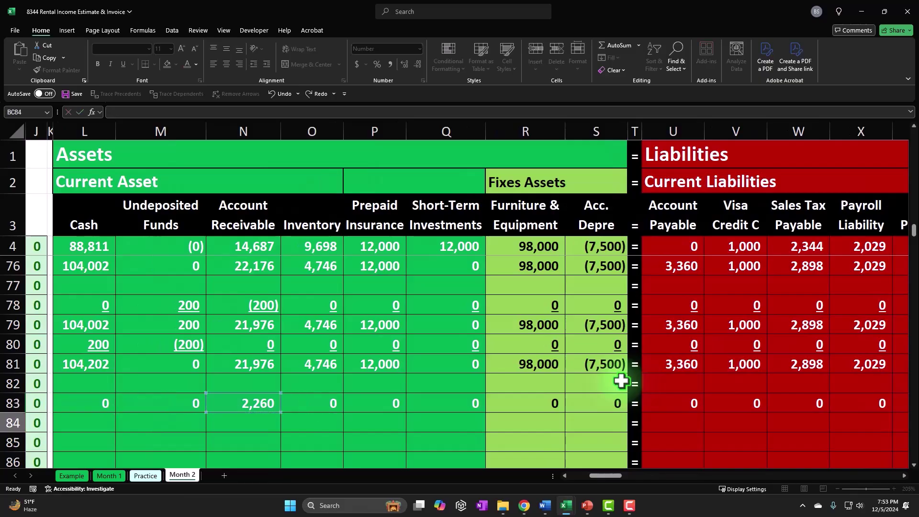
{"action": "key", "text": "Return"}
Fill the Account Receivable subsidiary ledger's running total formula from BD78 down to BD83.
{"action": "key", "text": "Right"}
{"action": "key", "text": "Right"}
{"action": "key", "text": "Right"}
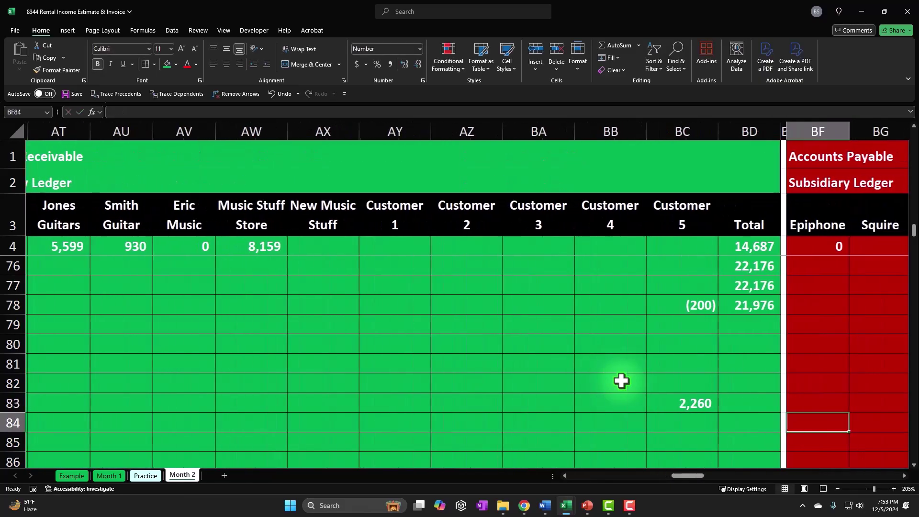
{"action": "key", "text": "Right"}
{"action": "key", "text": "Right"}
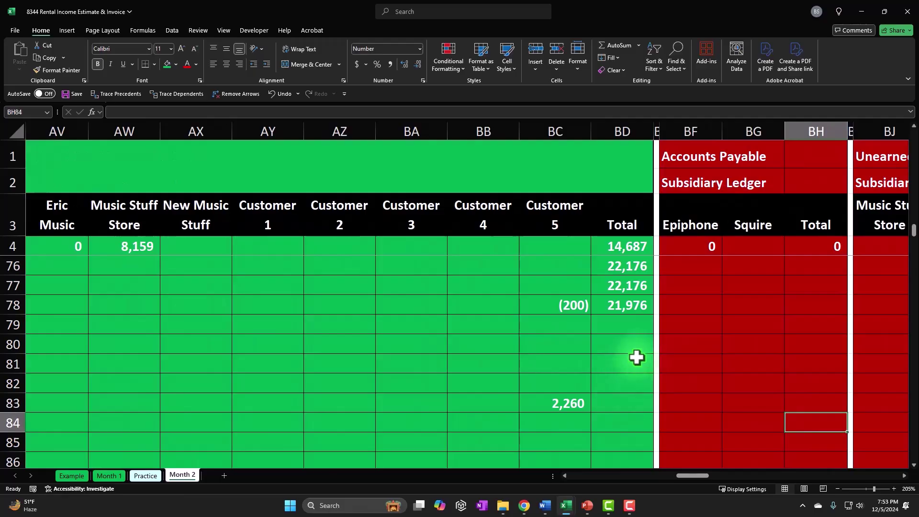
{"action": "scroll", "coordinate": [636, 354], "scroll_direction": "down", "scroll_amount": 1}
{"action": "scroll", "coordinate": [633, 305], "scroll_direction": "up", "scroll_amount": 1}
{"action": "left_click", "coordinate": [629, 307]}
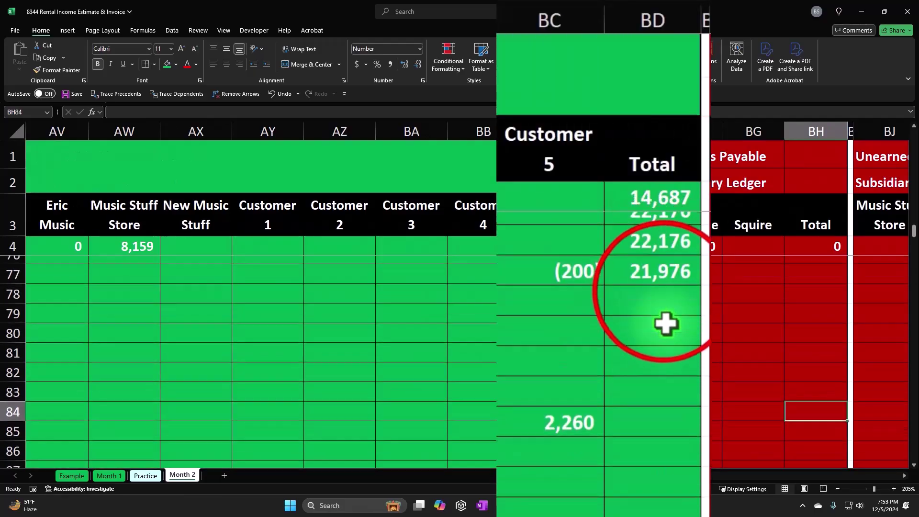
{"action": "scroll", "coordinate": [665, 306], "scroll_direction": "up", "scroll_amount": 1}
{"action": "left_click", "coordinate": [691, 309]}
{"action": "left_click_drag", "start_coordinate": [701, 306], "coordinate": [696, 442]}
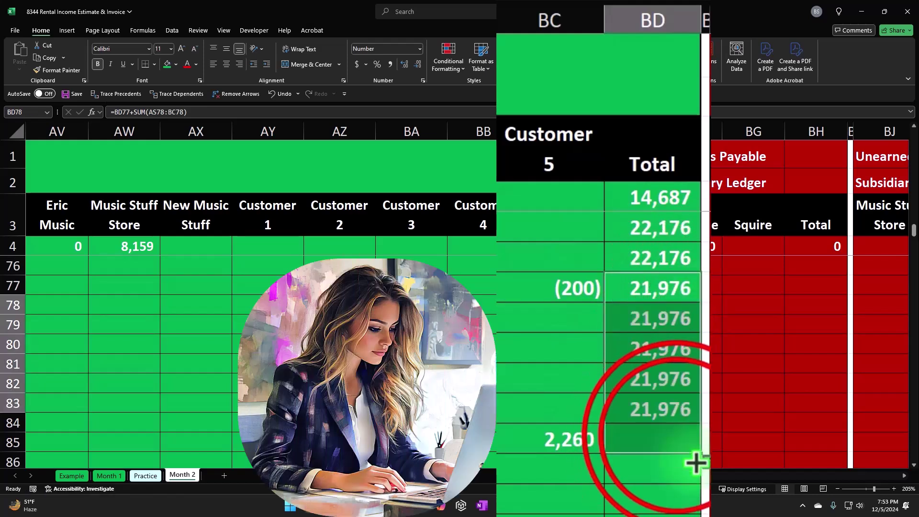
Check the running total formula in BD83 and examine Customer 5's deposit and invoice entries in BC78:BC83.
{"action": "double_click", "coordinate": [677, 436]}
{"action": "key", "text": "Escape"}
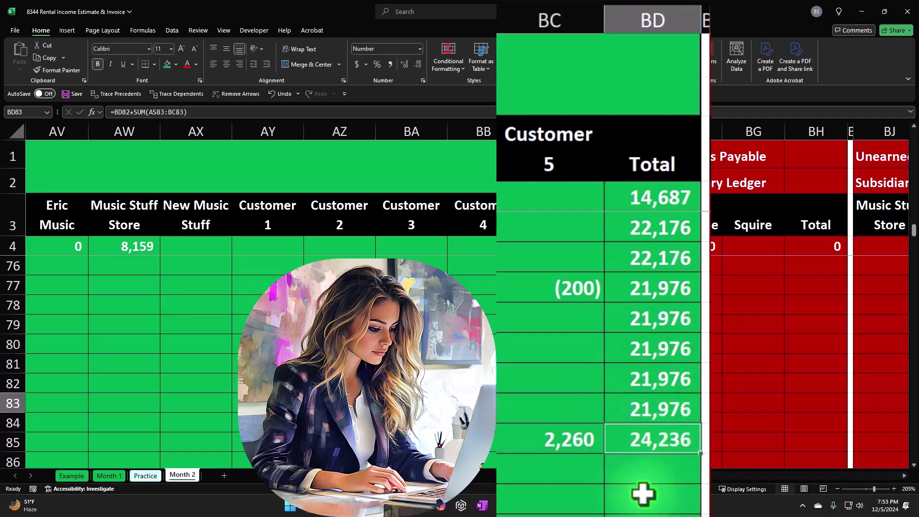
{"action": "left_click", "coordinate": [574, 288]}
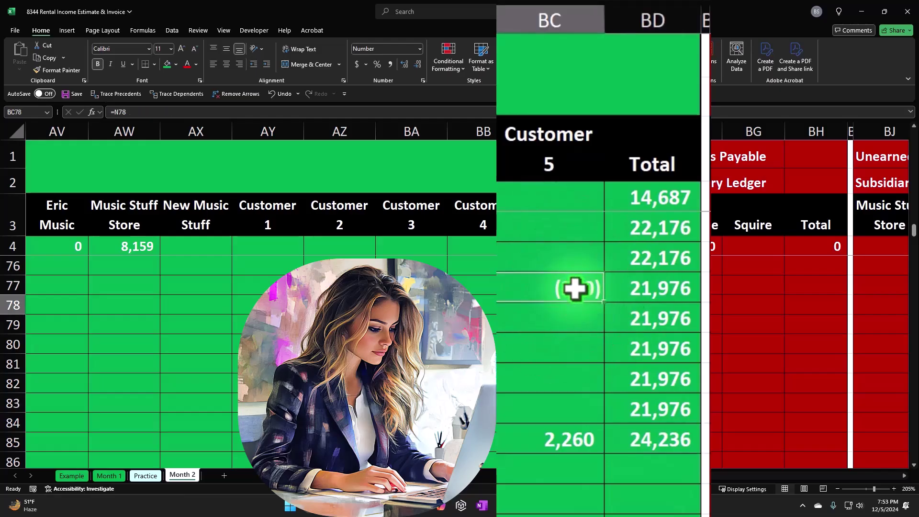
{"action": "left_click_drag", "start_coordinate": [575, 288], "coordinate": [555, 445]}
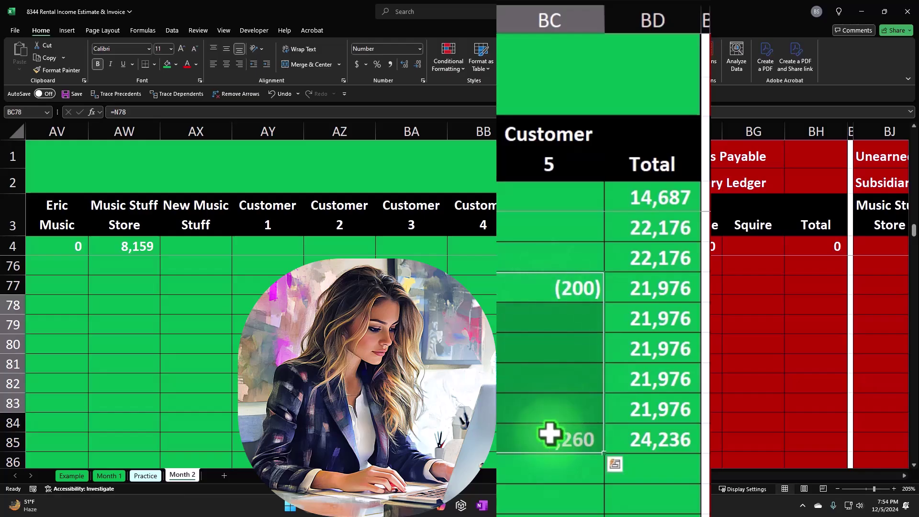
{"action": "left_click", "coordinate": [529, 293]}
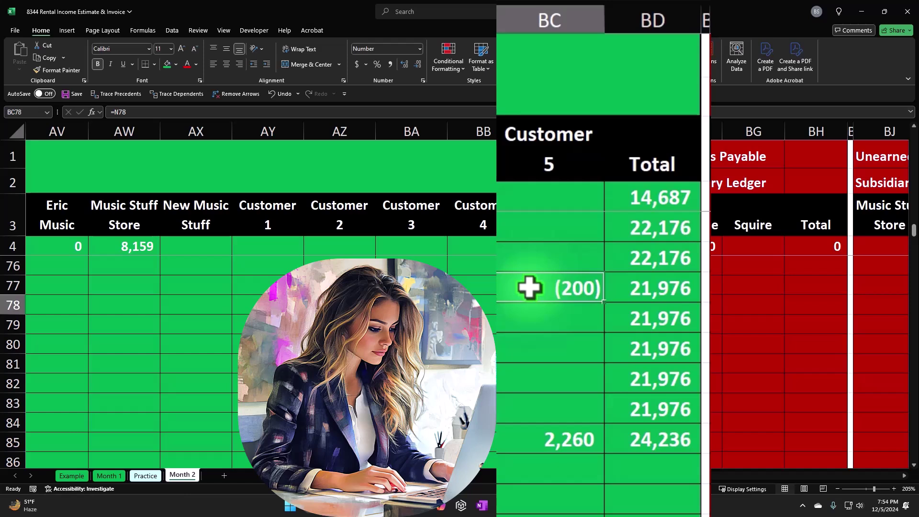
{"action": "left_click", "coordinate": [523, 445]}
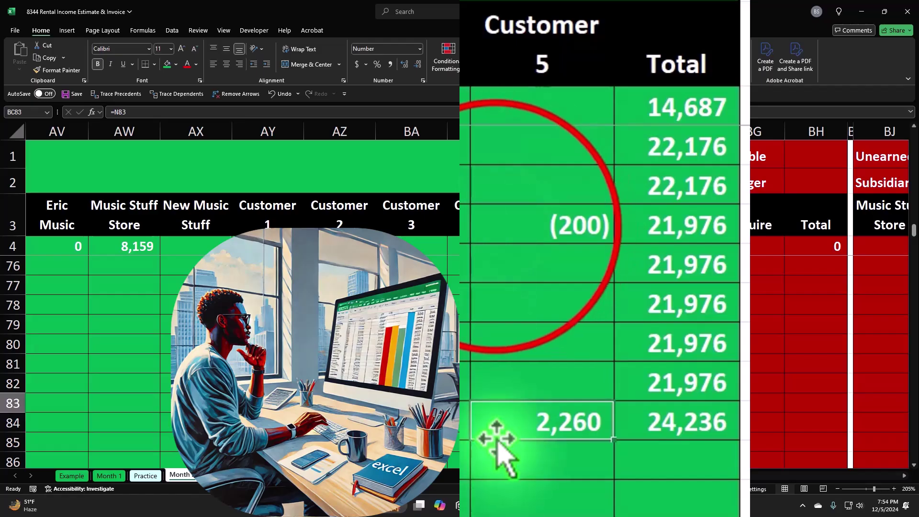
{"action": "left_click_drag", "start_coordinate": [488, 225], "coordinate": [526, 432]}
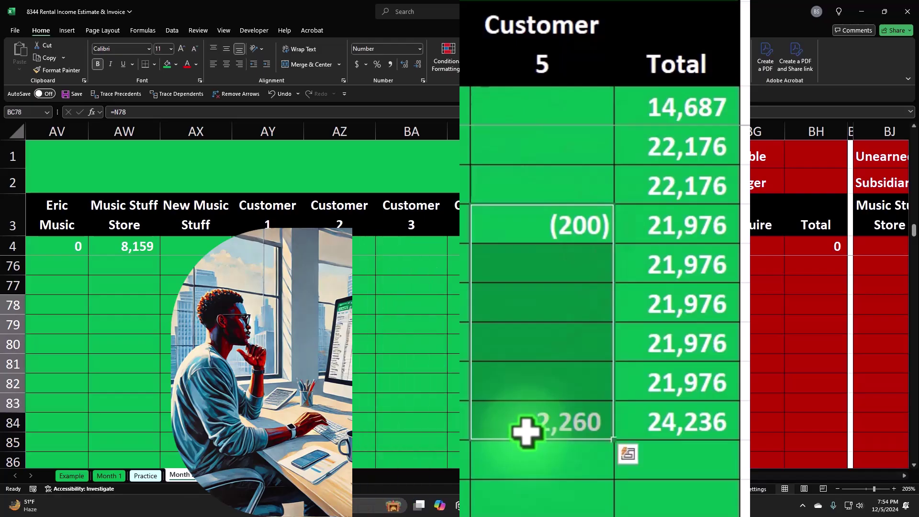
{"action": "key", "text": "Down"}
{"action": "key", "text": "Down"}
{"action": "key", "text": "Down"}
{"action": "key", "text": "Down"}
{"action": "key", "text": "Down"}
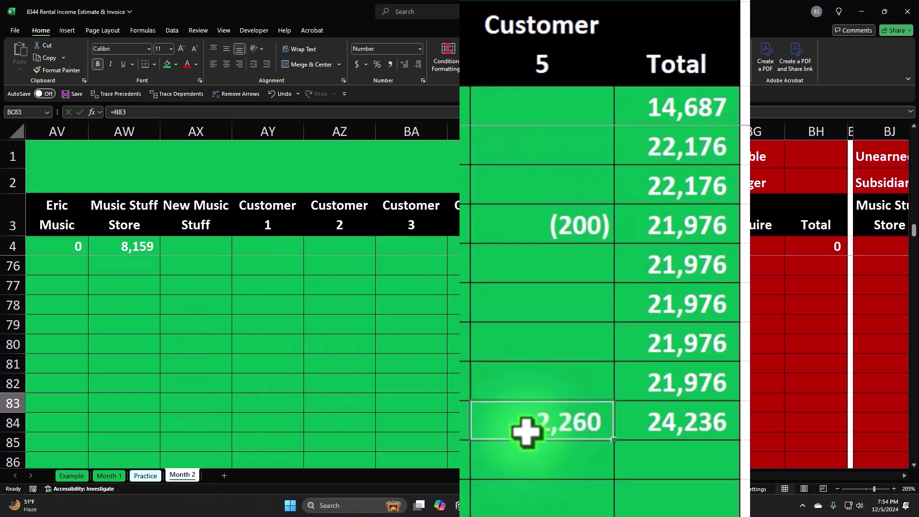
Underline the invoice entries in row 83 from Cash through Interest Expense (L83:AQ83).
{"action": "key", "text": "Left"}
{"action": "key", "text": "Left"}
{"action": "key", "text": "Left"}
{"action": "key", "text": "Left"}
{"action": "key", "text": "Left"}
{"action": "key", "text": "Left"}
{"action": "key", "text": "Left"}
{"action": "key", "text": "Left"}
{"action": "key", "text": "Left"}
{"action": "key", "text": "Left"}
{"action": "key", "text": "Left"}
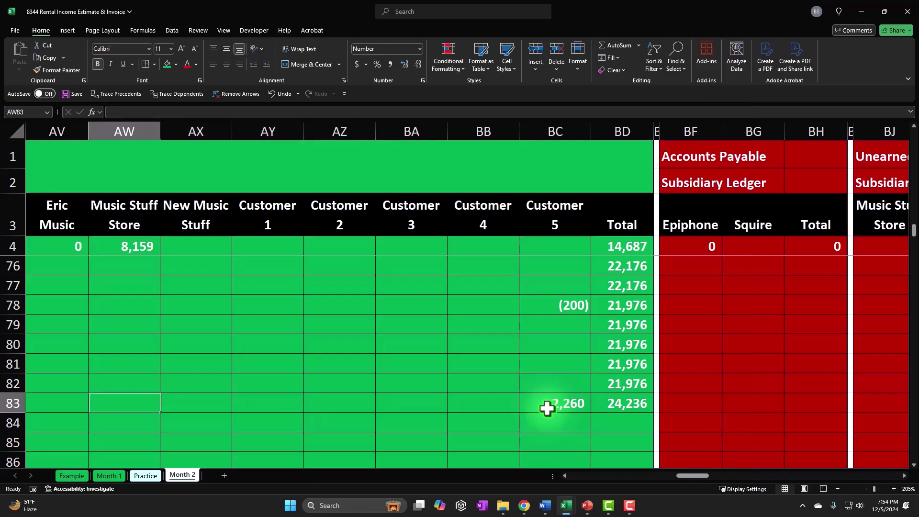
{"action": "scroll", "coordinate": [547, 407], "scroll_direction": "left", "scroll_amount": 1}
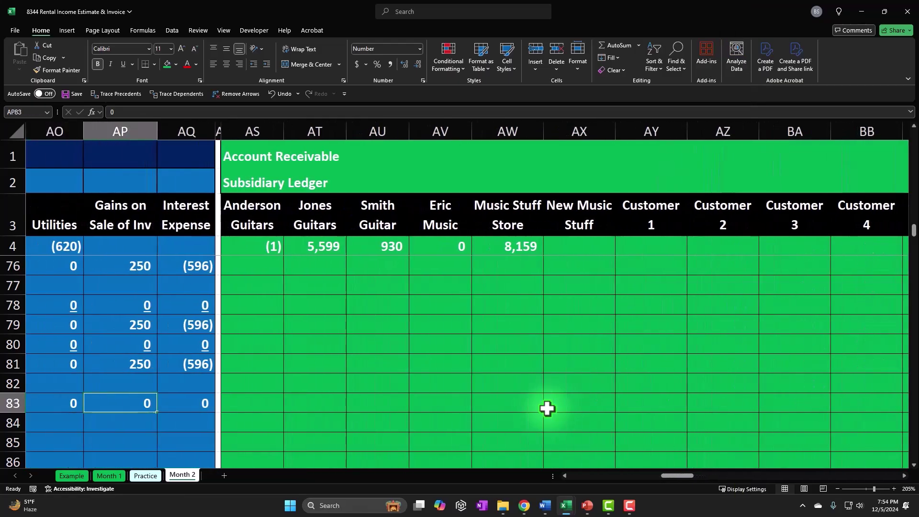
{"action": "key", "text": "Left"}
{"action": "key", "text": "Left"}
{"action": "key", "text": "Left"}
{"action": "key", "text": "Left"}
{"action": "key", "text": "Left"}
{"action": "key", "text": "Left"}
{"action": "key", "text": "Left"}
{"action": "key", "text": "Left"}
{"action": "key", "text": "Left"}
{"action": "key", "text": "Left"}
{"action": "key", "text": "Left"}
{"action": "key", "text": "Left"}
{"action": "key", "text": "Left"}
{"action": "key", "text": "Left"}
{"action": "key", "text": "Left"}
{"action": "key", "text": "Left"}
{"action": "key", "text": "Left"}
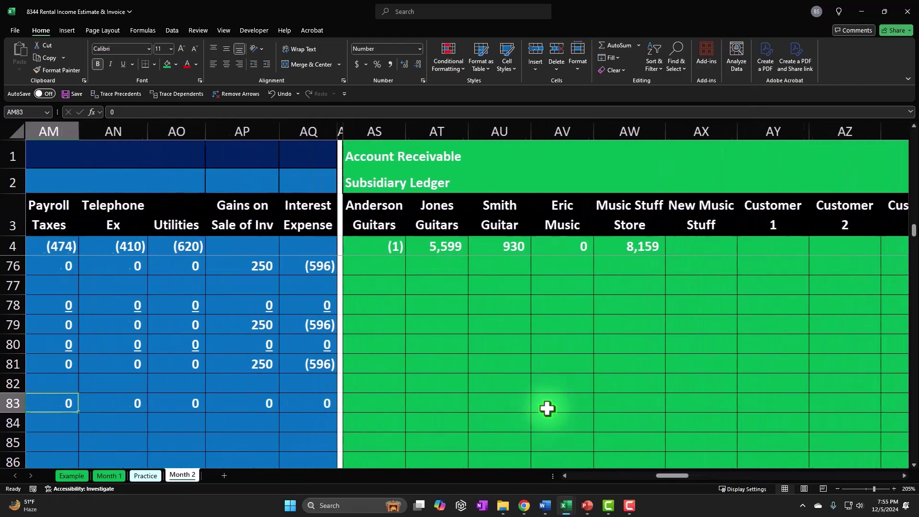
{"action": "key", "text": "Right"}
{"action": "key", "text": "Right"}
{"action": "key", "text": "Right"}
{"action": "key", "text": "Right"}
{"action": "key", "text": "Right"}
{"action": "key", "text": "Right"}
{"action": "key", "text": "Right"}
{"action": "key", "text": "Right"}
{"action": "key", "text": "Right"}
{"action": "key", "text": "Right"}
{"action": "key", "text": "Right"}
{"action": "key", "text": "Right"}
{"action": "key", "text": "Right"}
{"action": "key", "text": "Right"}
{"action": "key", "text": "Right"}
{"action": "key", "text": "Right"}
{"action": "key", "text": "Right"}
{"action": "key", "text": "Right"}
{"action": "key", "text": "Right"}
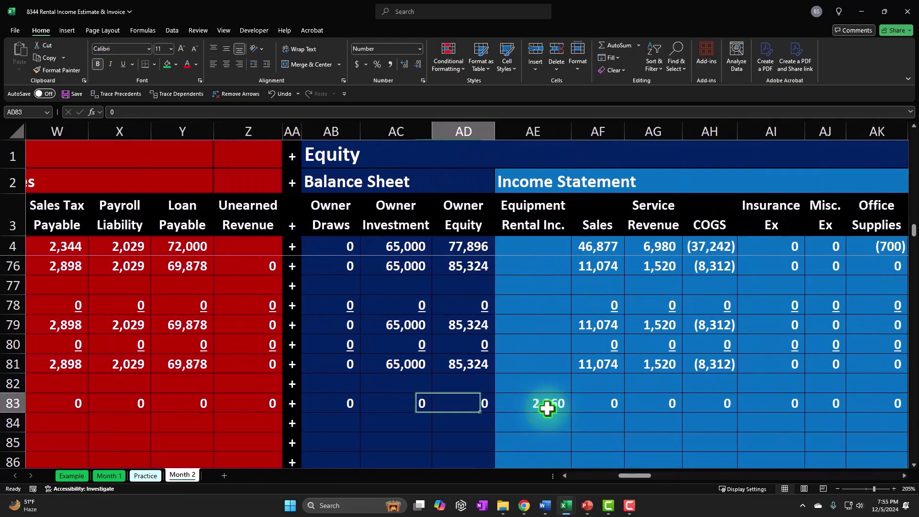
{"action": "key", "text": "shift+Left"}
{"action": "key", "text": "shift+Left"}
{"action": "key", "text": "shift+Left"}
{"action": "key", "text": "shift+Left"}
{"action": "key", "text": "shift+Left"}
{"action": "key", "text": "shift+Left"}
{"action": "key", "text": "shift+Left"}
{"action": "key", "text": "shift+Left"}
{"action": "key", "text": "shift+Left"}
{"action": "key", "text": "shift+Left"}
{"action": "key", "text": "shift+Left"}
{"action": "key", "text": "shift+Left"}
{"action": "key", "text": "shift+Left"}
{"action": "key", "text": "shift+Left"}
{"action": "key", "text": "shift+Left"}
{"action": "key", "text": "shift+Left"}
{"action": "key", "text": "shift+Left"}
{"action": "key", "text": "shift+Left"}
{"action": "key", "text": "shift+Left"}
{"action": "key", "text": "shift+Left"}
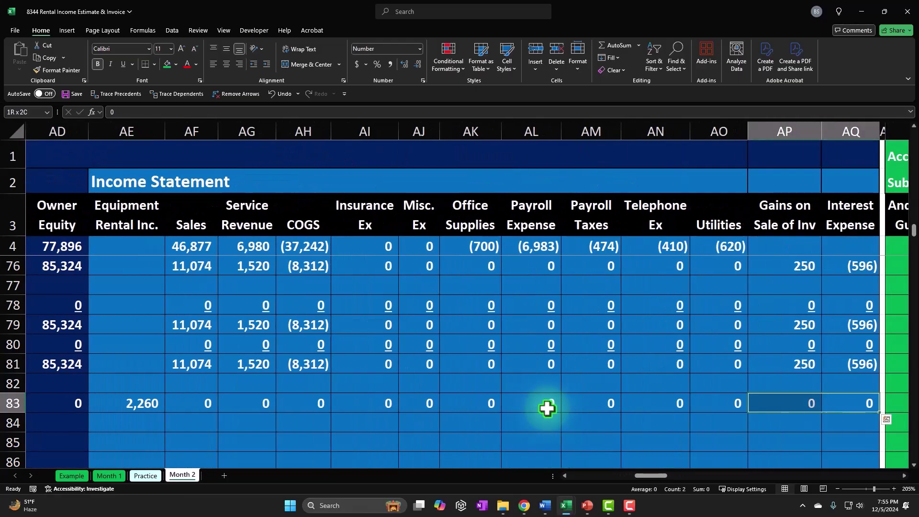
{"action": "key", "text": "shift+Left"}
{"action": "key", "text": "shift+Left"}
{"action": "key", "text": "shift+Left"}
{"action": "key", "text": "shift+Left"}
{"action": "key", "text": "shift+Left"}
{"action": "key", "text": "shift+Left"}
{"action": "key", "text": "shift+Left"}
{"action": "key", "text": "shift+Left"}
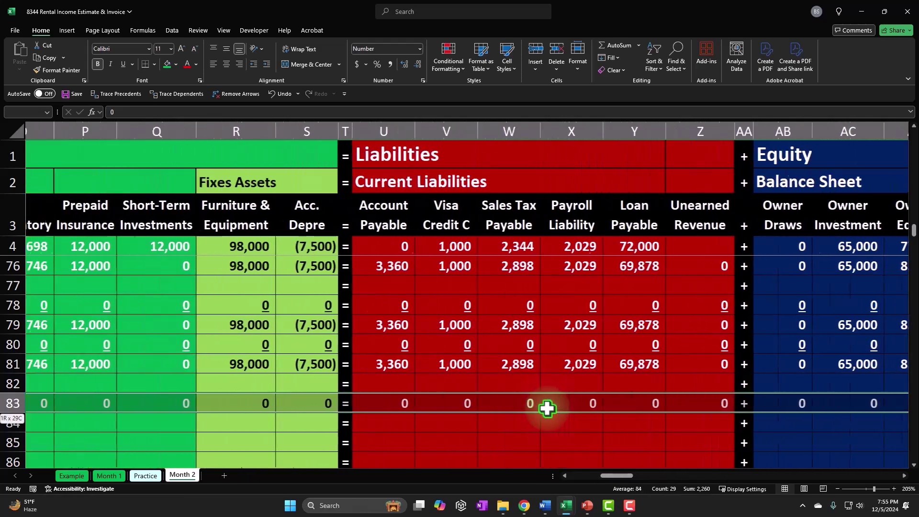
{"action": "key", "text": "shift+Right"}
{"action": "key", "text": "shift+Right"}
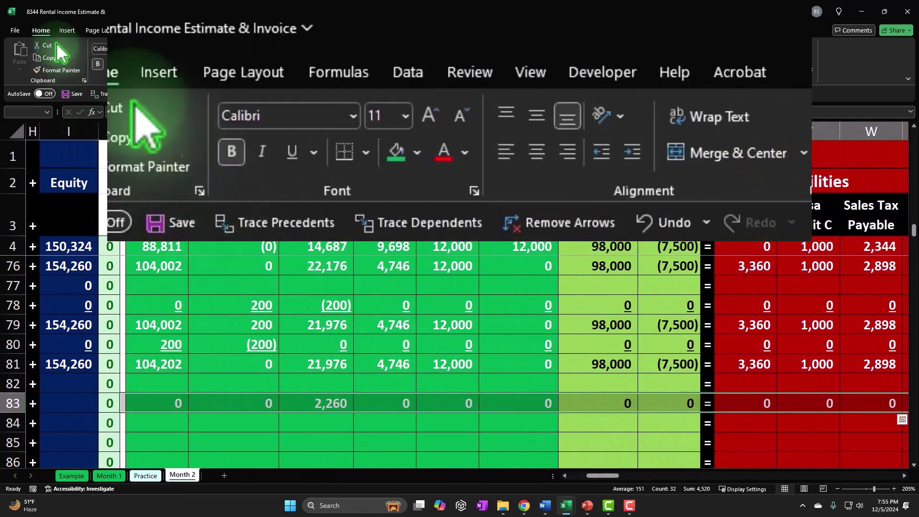
{"action": "left_click", "coordinate": [292, 152]}
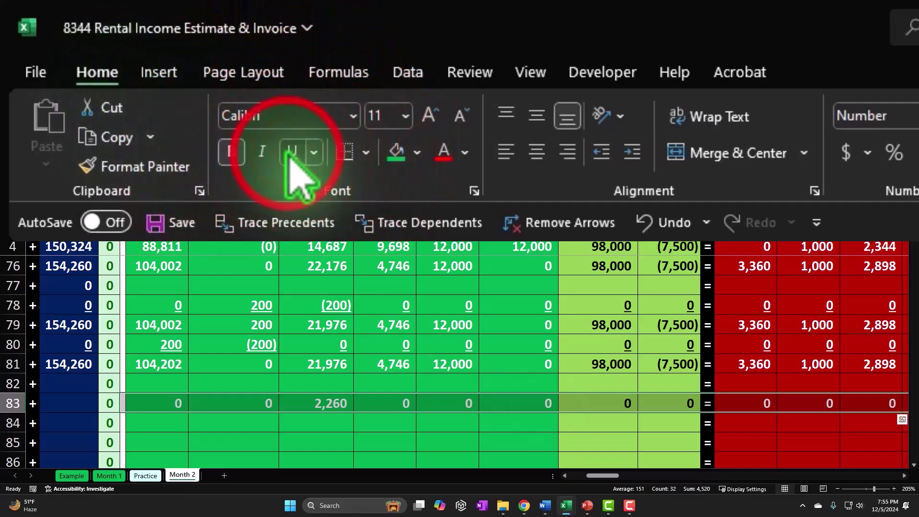
Remove the underline from the equals sign in T83 and the plus sign in AA83.
{"action": "left_click", "coordinate": [705, 403]}
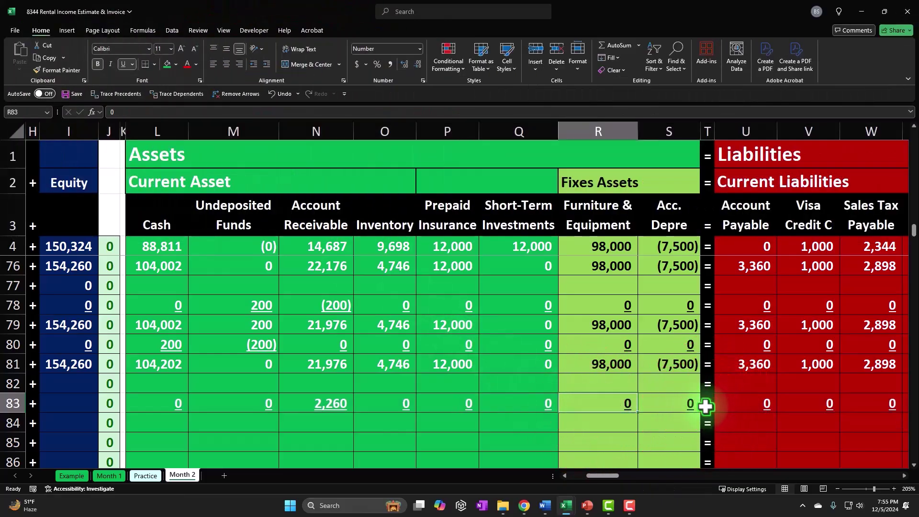
{"action": "left_click_drag", "start_coordinate": [614, 476], "coordinate": [628, 477]}
{"action": "left_click", "coordinate": [753, 404], "text": "ctrl"}
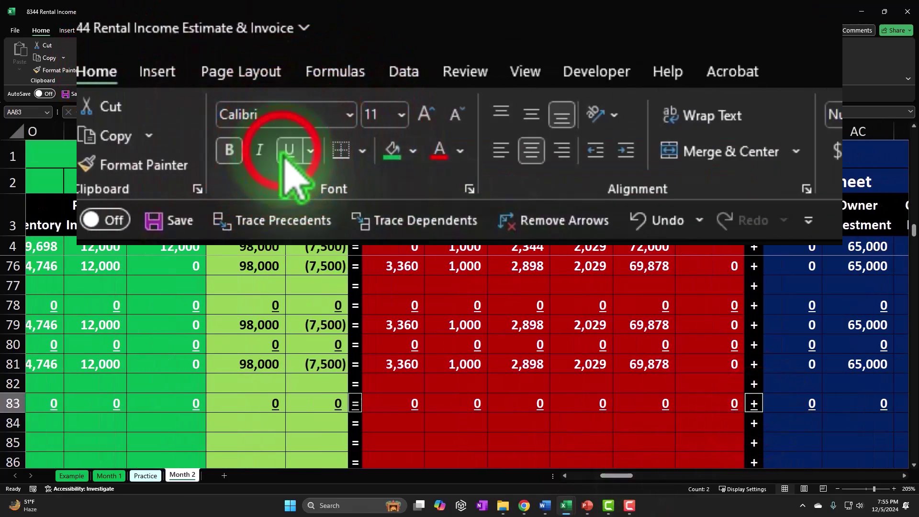
{"action": "key", "text": "Right"}
{"action": "key", "text": "Left"}
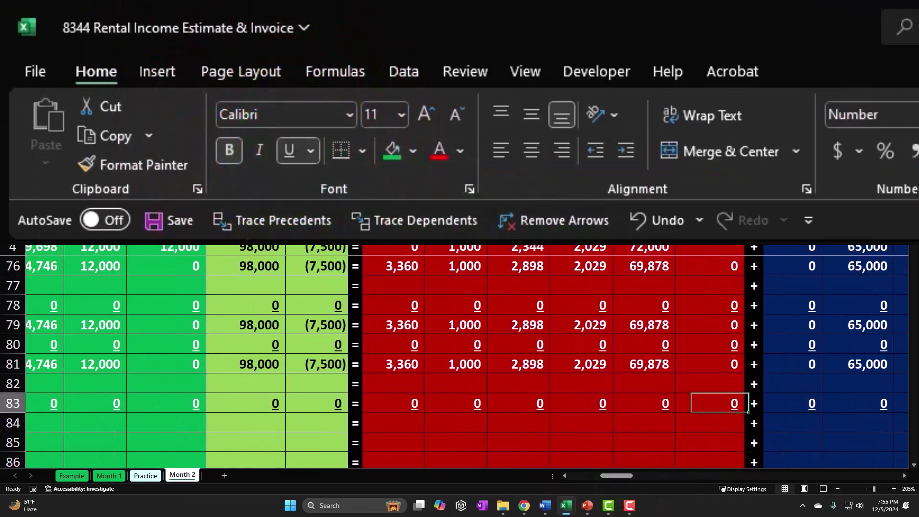
Fill the Assets, Liabilities and Equity formulas from E81:I81 down through row 83.
{"action": "key", "text": "Home"}
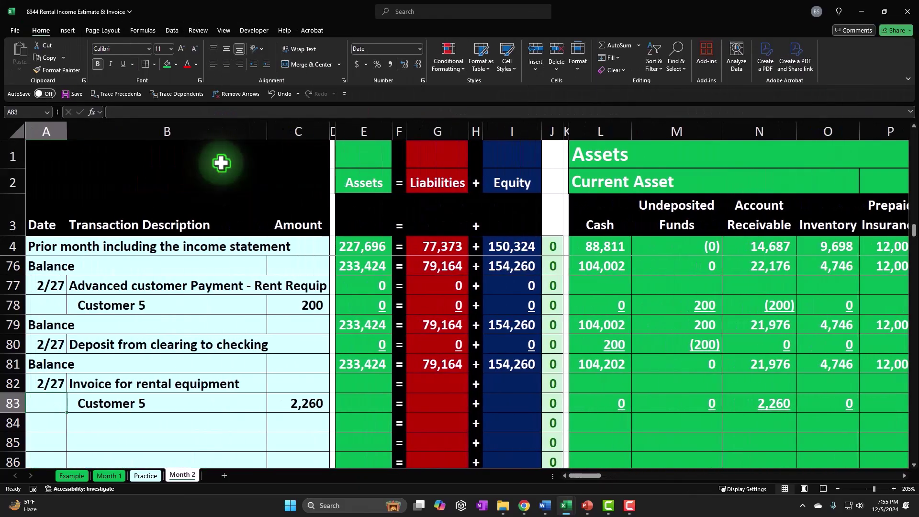
{"action": "left_click_drag", "start_coordinate": [378, 365], "coordinate": [484, 365]}
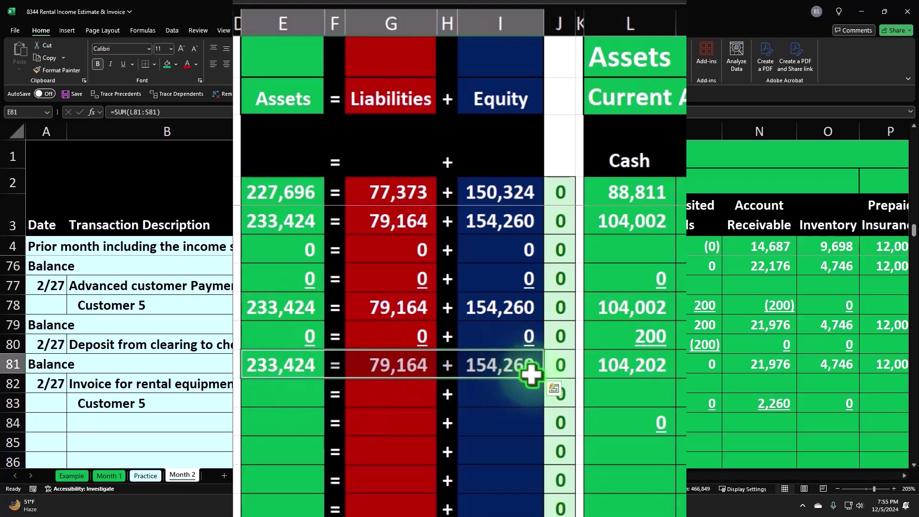
{"action": "left_click_drag", "start_coordinate": [547, 381], "coordinate": [547, 441]}
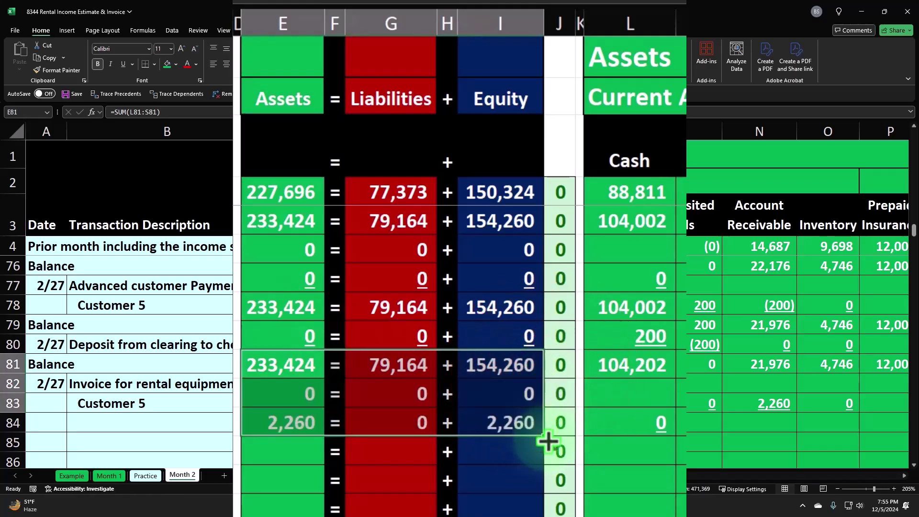
Check which cells the Equity sum formula in I83 adds up.
{"action": "double_click", "coordinate": [523, 427]}
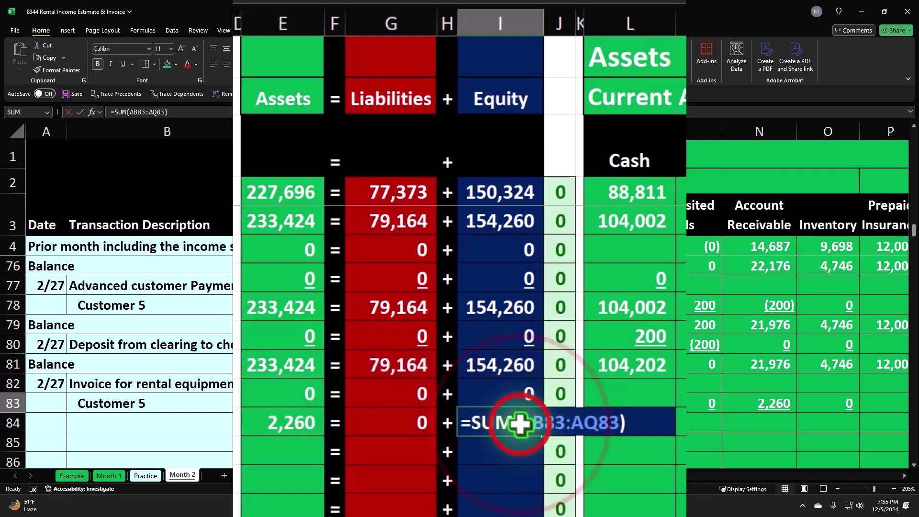
{"action": "left_click_drag", "start_coordinate": [581, 475], "coordinate": [626, 474]}
{"action": "key", "text": "Return"}
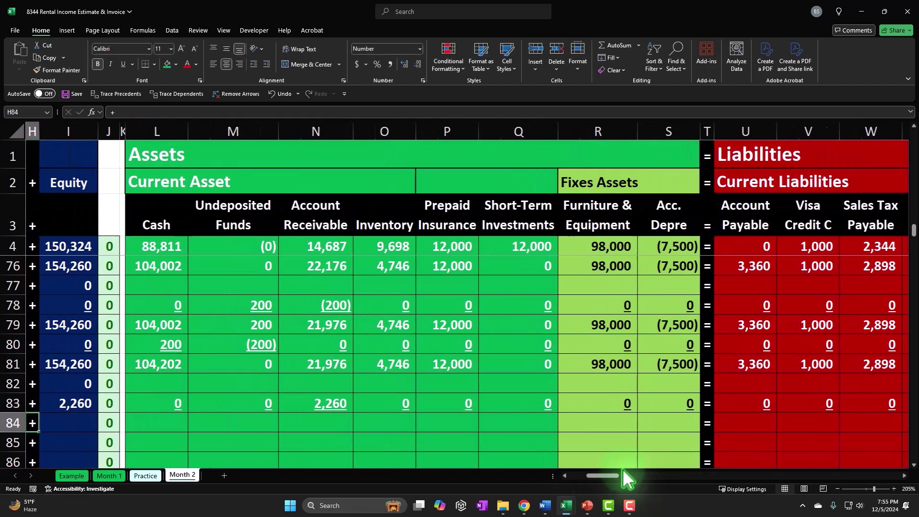
Label row 84 as the Balance row by entering the formula =A81 in A84.
{"action": "key", "text": "Home"}
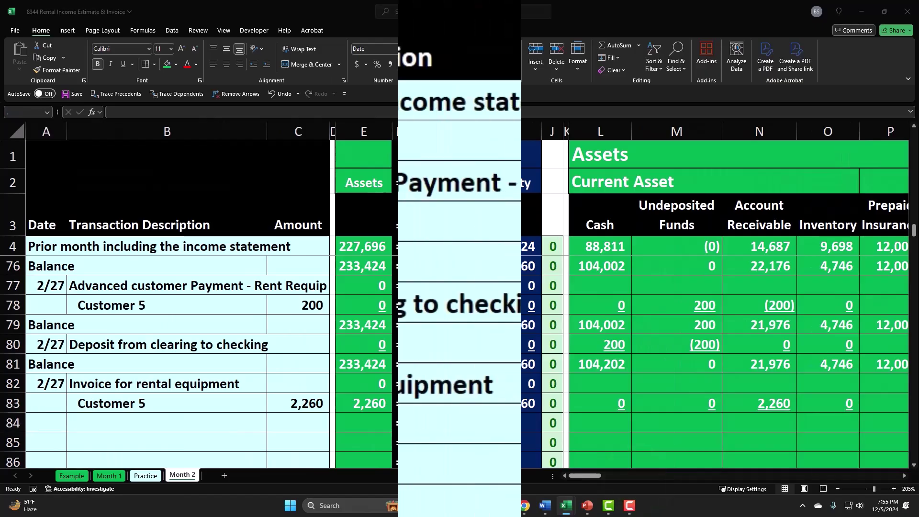
{"action": "left_click", "coordinate": [388, 346]}
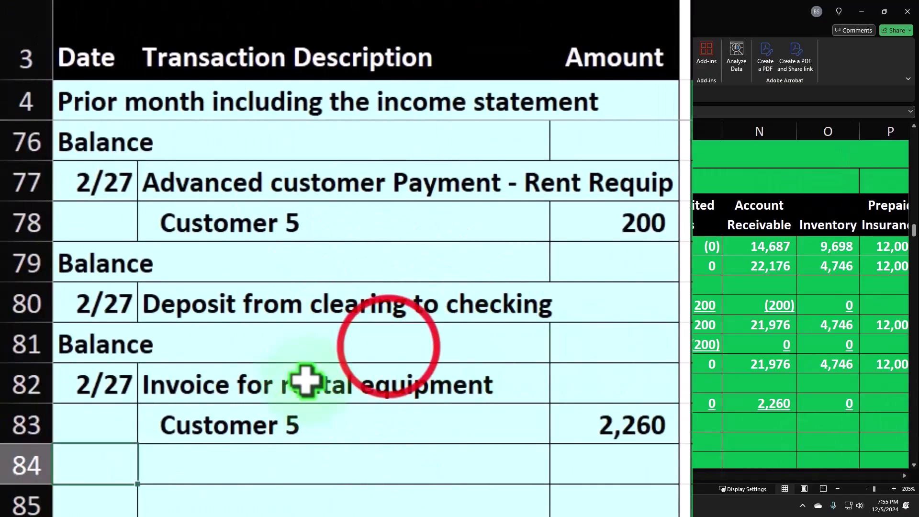
{"action": "type", "text": "="}
{"action": "key", "text": "Up"}
{"action": "key", "text": "Up"}
{"action": "key", "text": "Up"}
{"action": "key", "text": "Return"}
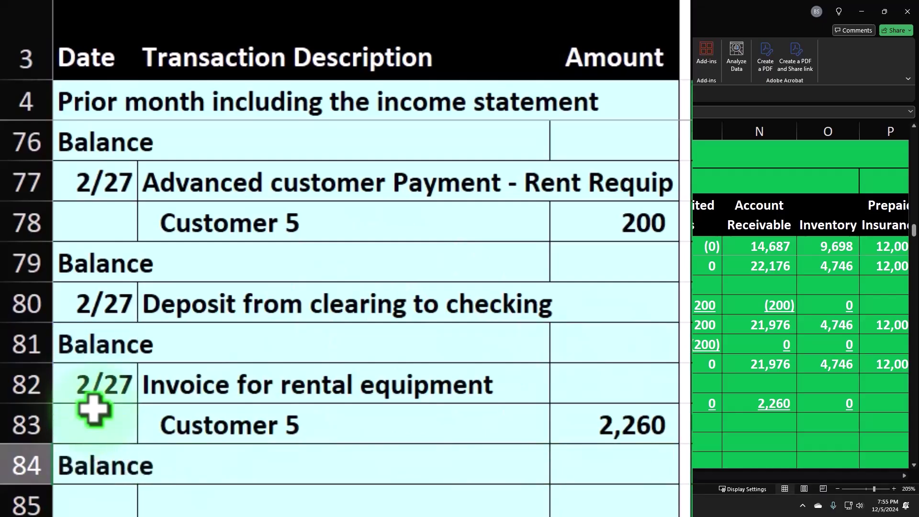
Calculate the Cash balance after the invoice in L84 with the formula =SUM(L81:L83).
{"action": "type", "text": "=s"}
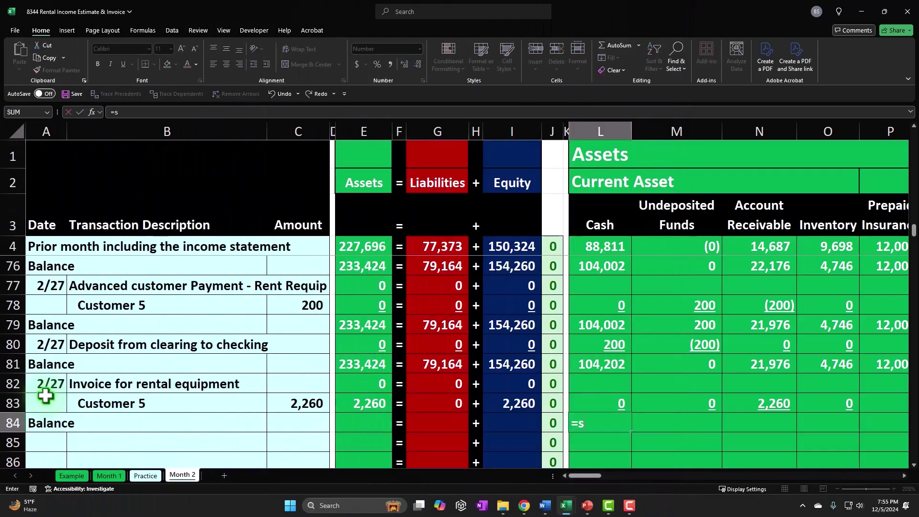
{"action": "type", "text": "um("}
{"action": "key", "text": "Up"}
{"action": "key", "text": "Up"}
{"action": "key", "text": "Up"}
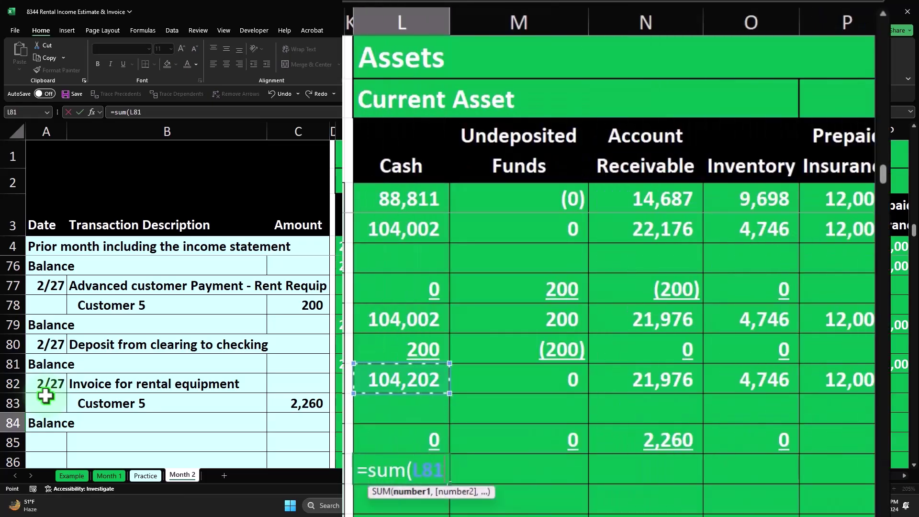
{"action": "key", "text": "Return"}
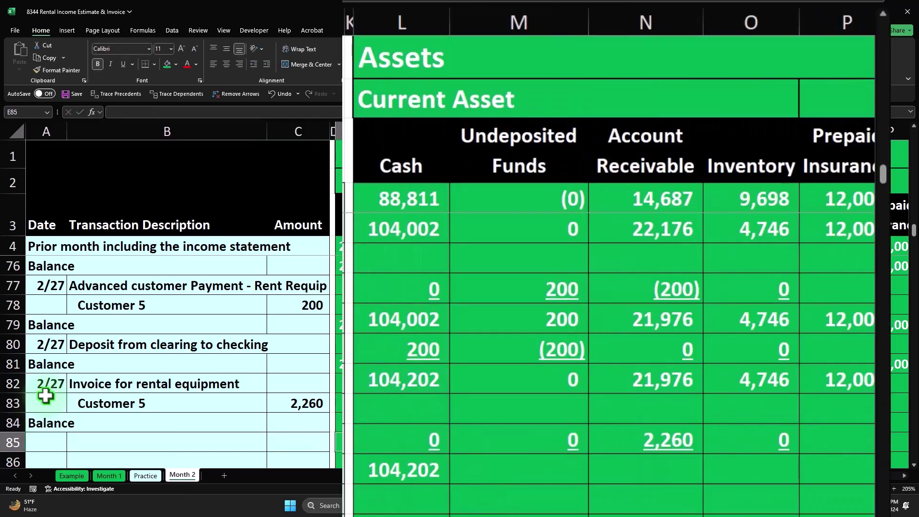
Copy the Cash balance formula in L84 across M84:AQ84, pasting formulas only.
{"action": "key", "text": "Up"}
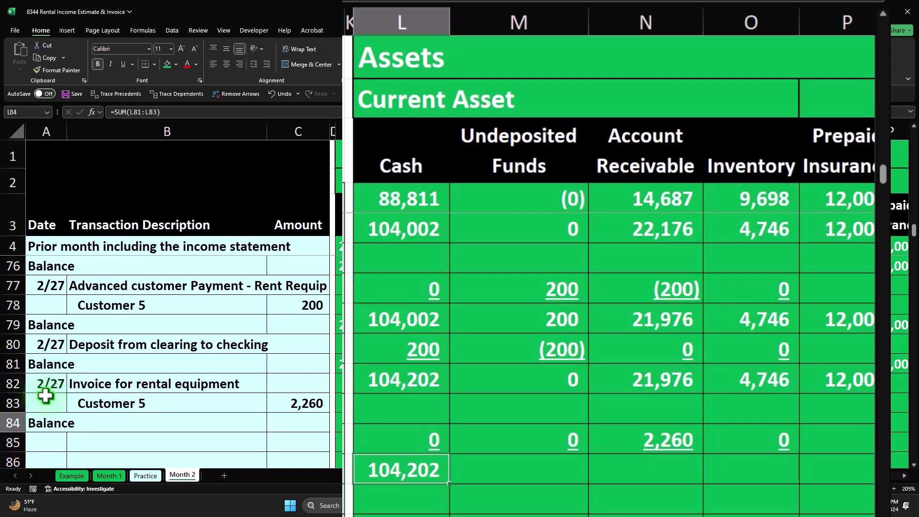
{"action": "key", "text": "ctrl+c"}
{"action": "key", "text": "Right"}
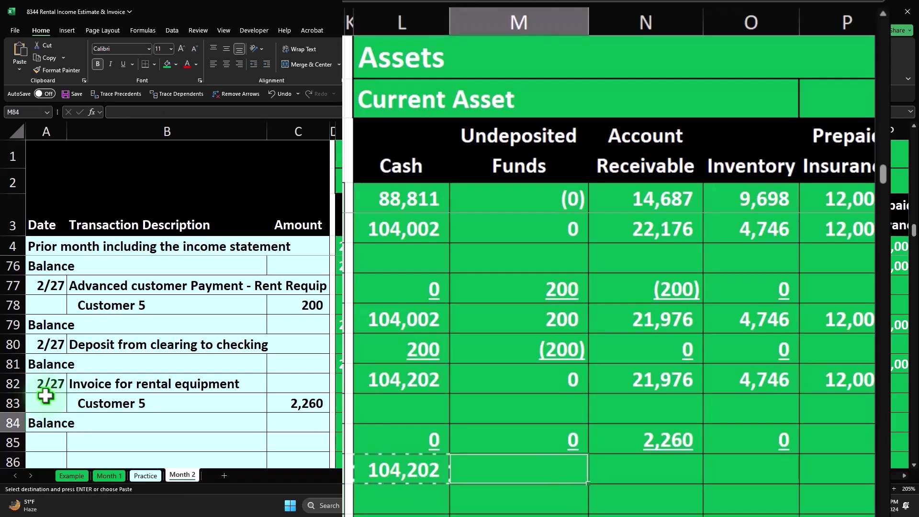
{"action": "key", "text": "shift+Right"}
{"action": "key", "text": "shift+Right"}
{"action": "key", "text": "shift+Right"}
{"action": "key", "text": "shift+Right"}
{"action": "key", "text": "shift+Right"}
{"action": "key", "text": "shift+Right"}
{"action": "key", "text": "shift+Right"}
{"action": "key", "text": "shift+Right"}
{"action": "key", "text": "shift+Right"}
{"action": "key", "text": "shift+Right"}
{"action": "key", "text": "shift+Right"}
{"action": "key", "text": "shift+Right"}
{"action": "key", "text": "shift+Right"}
{"action": "key", "text": "shift+Right"}
{"action": "key", "text": "shift+Right"}
{"action": "key", "text": "shift+Right"}
{"action": "key", "text": "shift+Right"}
{"action": "key", "text": "shift+Right"}
{"action": "key", "text": "shift+Right"}
{"action": "key", "text": "shift+Right"}
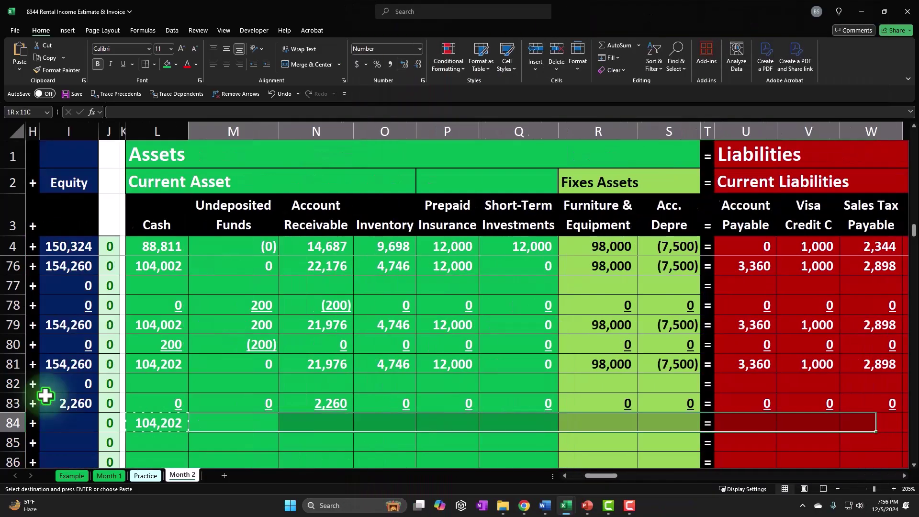
{"action": "key", "text": "shift+Right"}
{"action": "key", "text": "shift+Right"}
{"action": "key", "text": "shift+Right"}
{"action": "key", "text": "shift+Right"}
{"action": "key", "text": "shift+Right"}
{"action": "key", "text": "shift+Right"}
{"action": "key", "text": "shift+Right"}
{"action": "key", "text": "shift+Right"}
{"action": "key", "text": "shift+Right"}
{"action": "key", "text": "shift+Left"}
{"action": "key", "text": "shift+Left"}
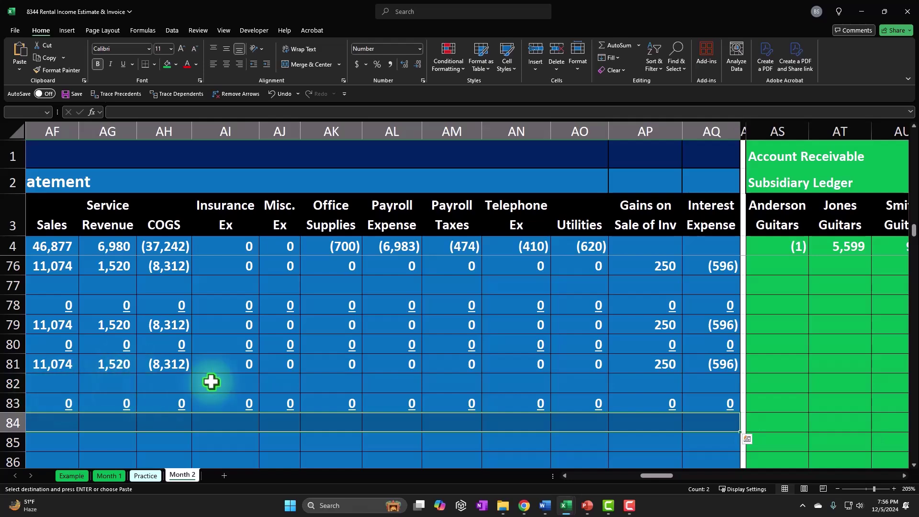
{"action": "scroll", "coordinate": [282, 351], "scroll_direction": "down", "scroll_amount": 1}
{"action": "right_click", "coordinate": [321, 360]}
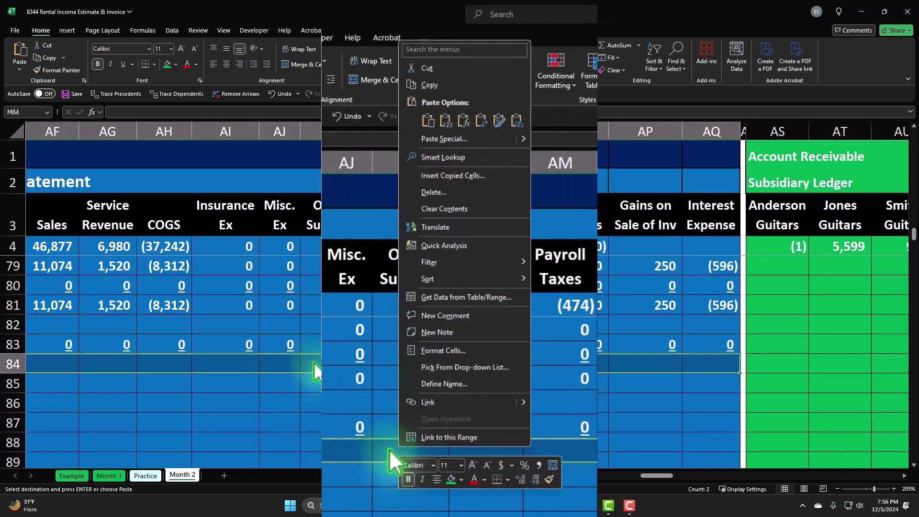
{"action": "left_click", "coordinate": [457, 122]}
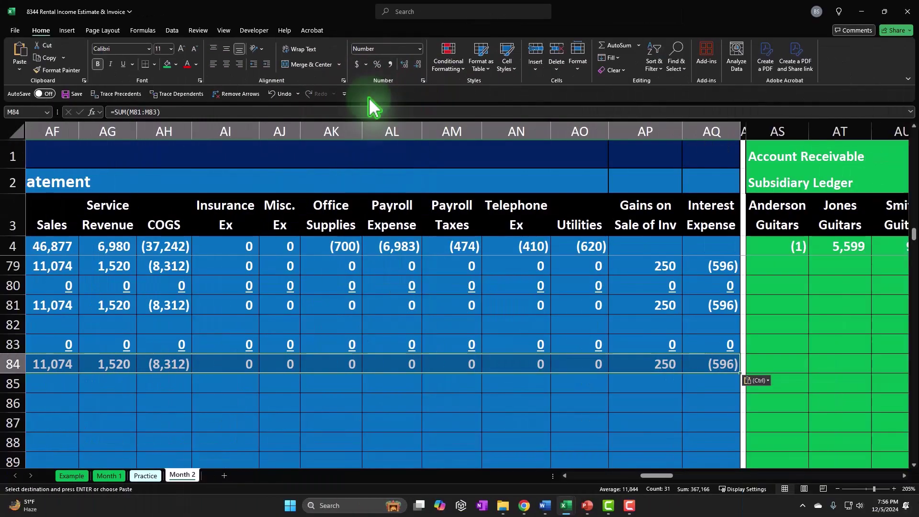
{"action": "key", "text": "Left"}
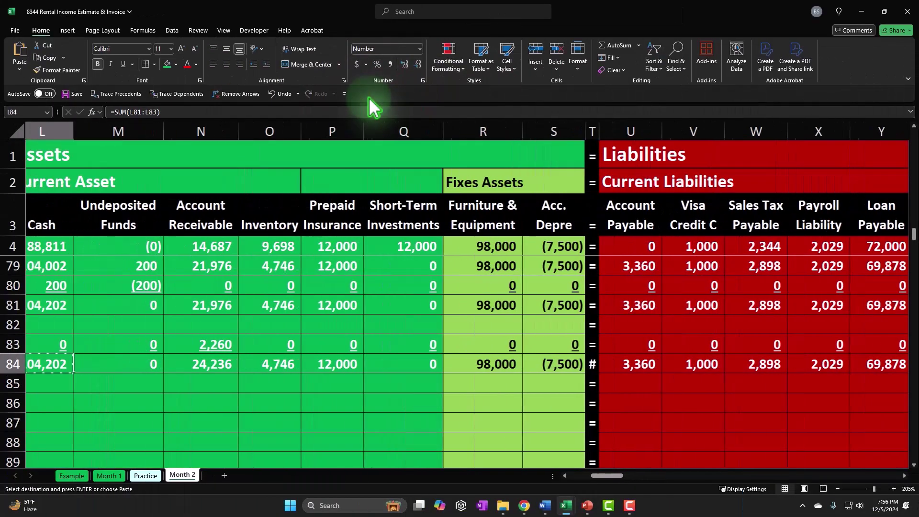
{"action": "key", "text": "Home"}
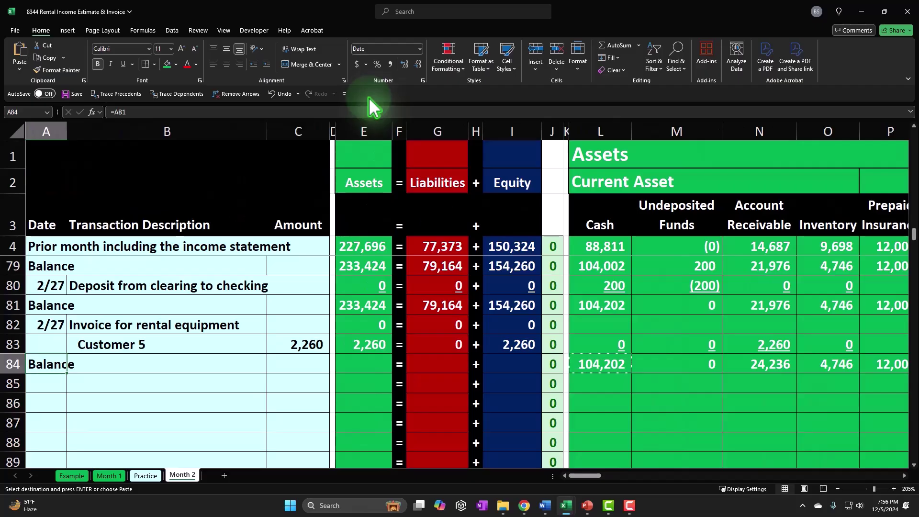
{"action": "key", "text": "Escape"}
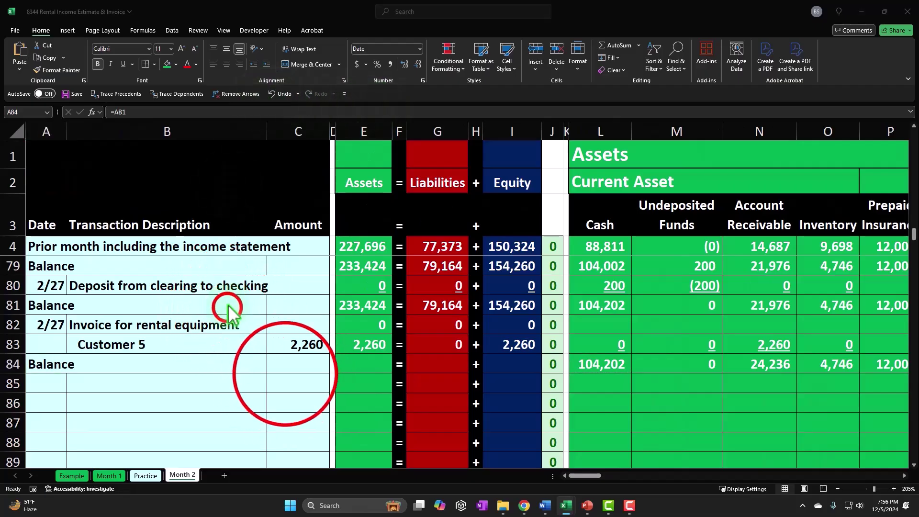
Examine Customer 5's postings in BC78:BC83 of the Accounts Receivable subsidiary ledger.
{"action": "left_click", "coordinate": [287, 377]}
{"action": "key", "text": "Right"}
{"action": "key", "text": "Right"}
{"action": "key", "text": "Right"}
{"action": "key", "text": "Right"}
{"action": "key", "text": "Right"}
{"action": "key", "text": "Right"}
{"action": "key", "text": "Right"}
{"action": "key", "text": "Right"}
{"action": "key", "text": "Right"}
{"action": "key", "text": "Right"}
{"action": "key", "text": "Right"}
{"action": "key", "text": "Right"}
{"action": "key", "text": "Right"}
{"action": "key", "text": "Right"}
{"action": "key", "text": "Right"}
{"action": "key", "text": "Right"}
{"action": "key", "text": "Right"}
{"action": "key", "text": "Right"}
{"action": "key", "text": "Right"}
{"action": "key", "text": "Right"}
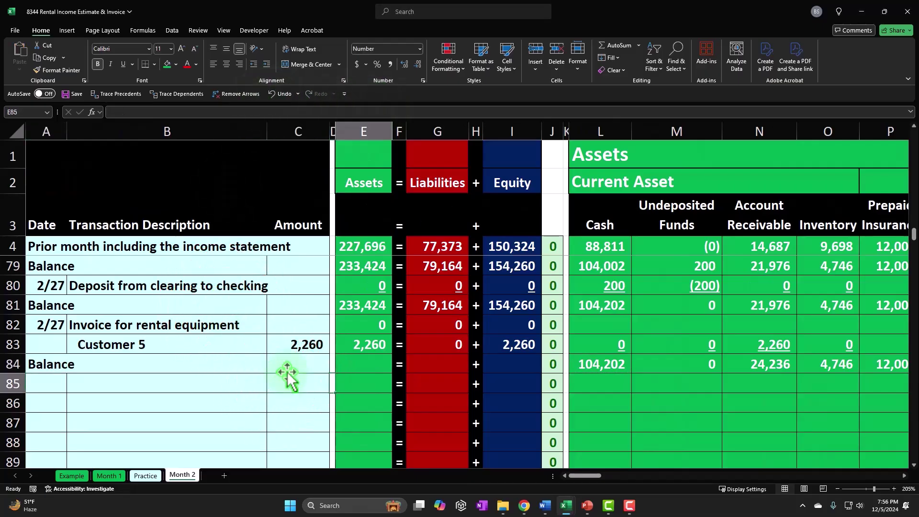
{"action": "key", "text": "Right"}
{"action": "key", "text": "Right"}
{"action": "key", "text": "Right"}
{"action": "key", "text": "Right"}
{"action": "key", "text": "Right"}
{"action": "key", "text": "Right"}
{"action": "key", "text": "Right"}
{"action": "key", "text": "Right"}
{"action": "key", "text": "Right"}
{"action": "key", "text": "Right"}
{"action": "key", "text": "Right"}
{"action": "key", "text": "Right"}
{"action": "key", "text": "Right"}
{"action": "key", "text": "Right"}
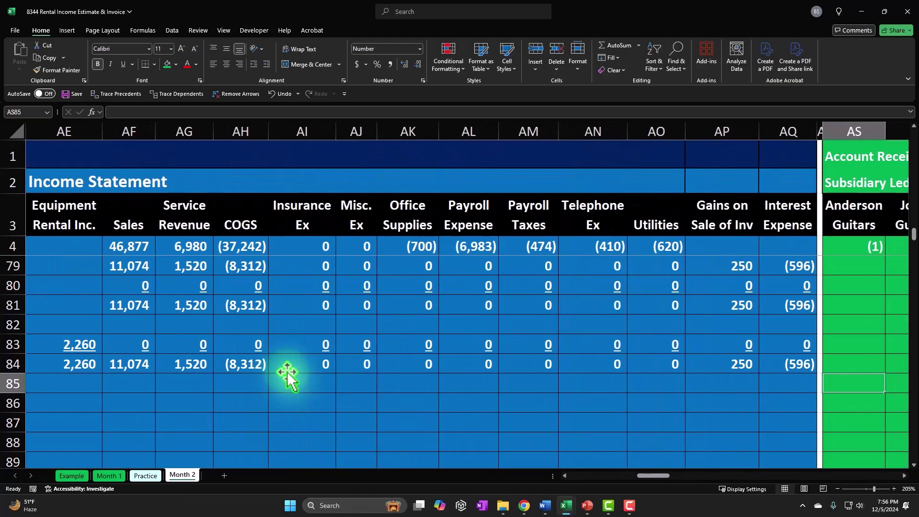
{"action": "scroll", "coordinate": [723, 301], "scroll_direction": "up", "scroll_amount": 1}
{"action": "left_click_drag", "start_coordinate": [685, 340], "coordinate": [678, 452]}
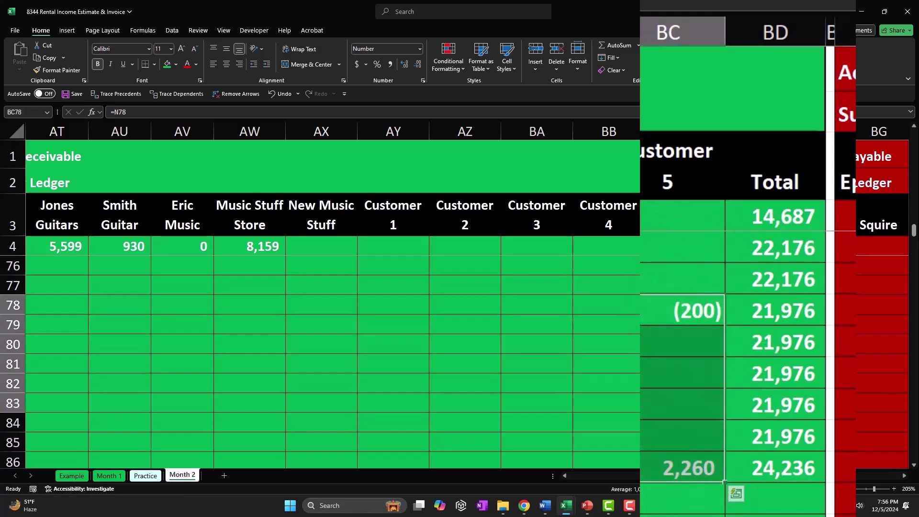
{"action": "left_click", "coordinate": [663, 398]}
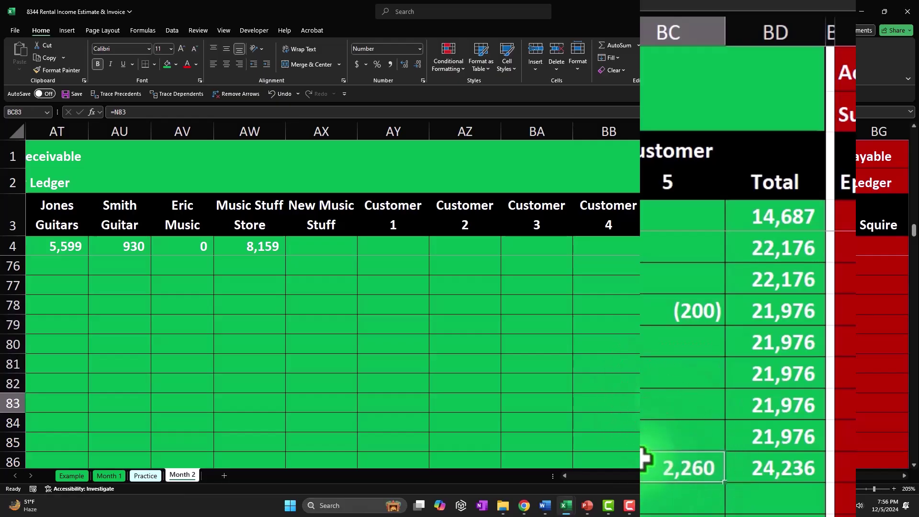
Date row 85 with the formula =A82 in A85 and describe it in B85 as "Receive the rest of the payment for rental".
{"action": "key", "text": "Left"}
{"action": "key", "text": "Left"}
{"action": "key", "text": "Left"}
{"action": "key", "text": "Left"}
{"action": "key", "text": "Left"}
{"action": "key", "text": "Left"}
{"action": "key", "text": "Left"}
{"action": "key", "text": "Left"}
{"action": "key", "text": "Left"}
{"action": "key", "text": "Left"}
{"action": "key", "text": "Left"}
{"action": "key", "text": "Left"}
{"action": "key", "text": "Left"}
{"action": "key", "text": "Left"}
{"action": "key", "text": "Left"}
{"action": "key", "text": "Left"}
{"action": "key", "text": "Left"}
{"action": "key", "text": "Left"}
{"action": "key", "text": "Left"}
{"action": "key", "text": "Left"}
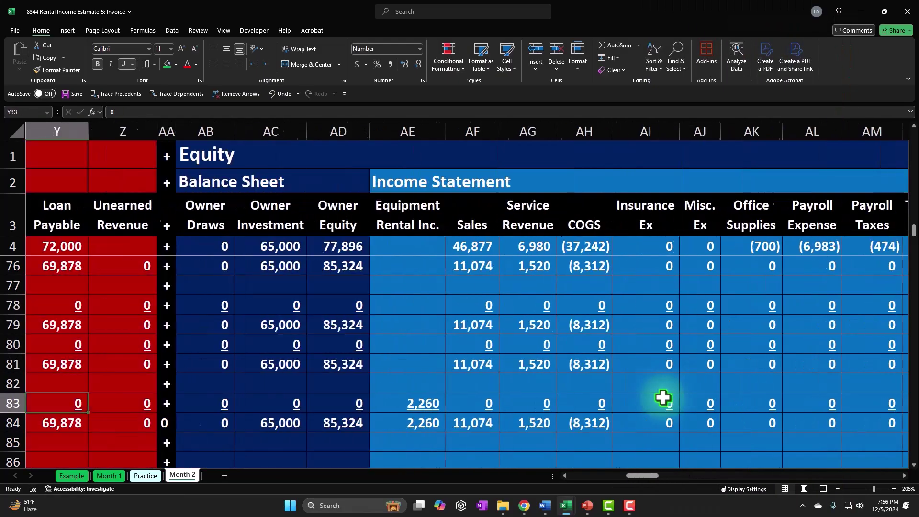
{"action": "key", "text": "Home"}
{"action": "key", "text": "Down"}
{"action": "key", "text": "Down"}
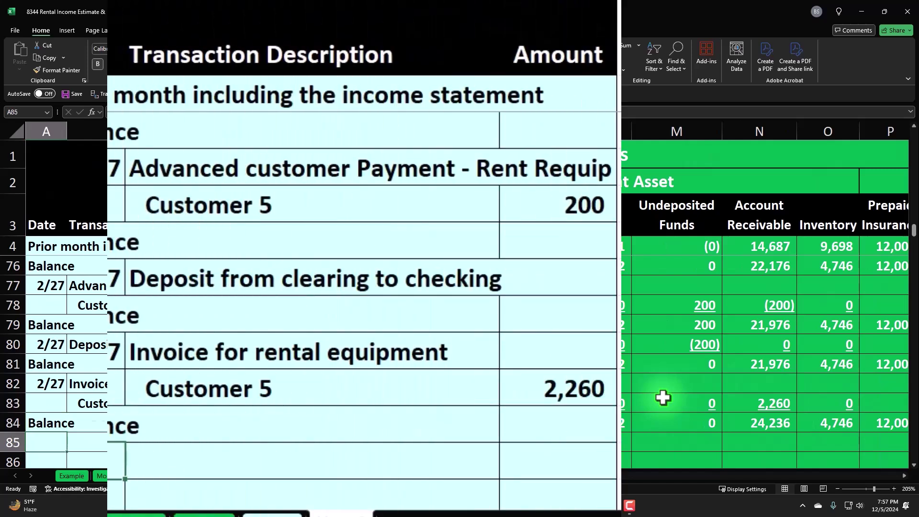
{"action": "type", "text": "="}
{"action": "key", "text": "Up"}
{"action": "key", "text": "Up"}
{"action": "key", "text": "Up"}
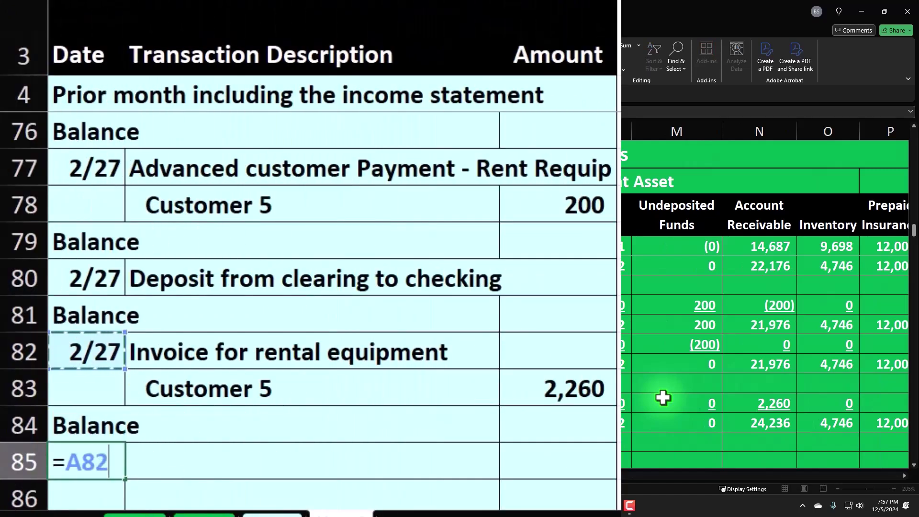
{"action": "key", "text": "Tab"}
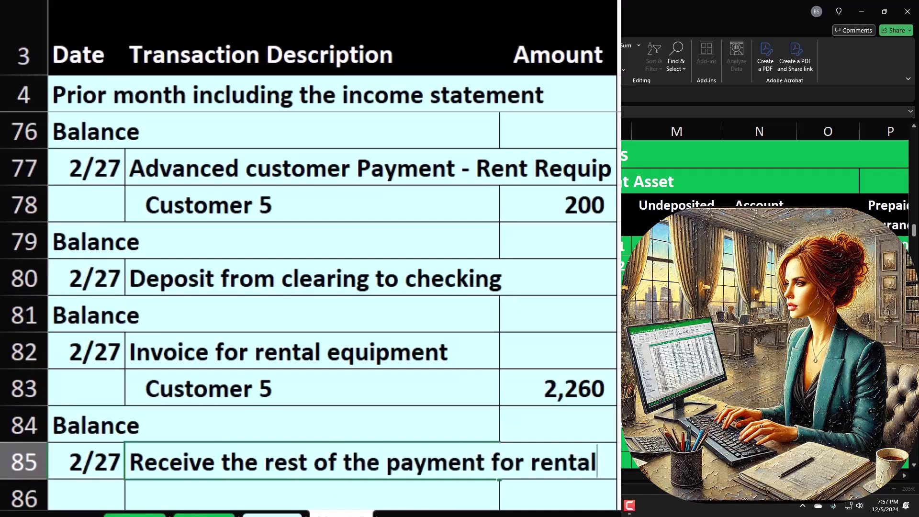
{"action": "key", "text": "Return"}
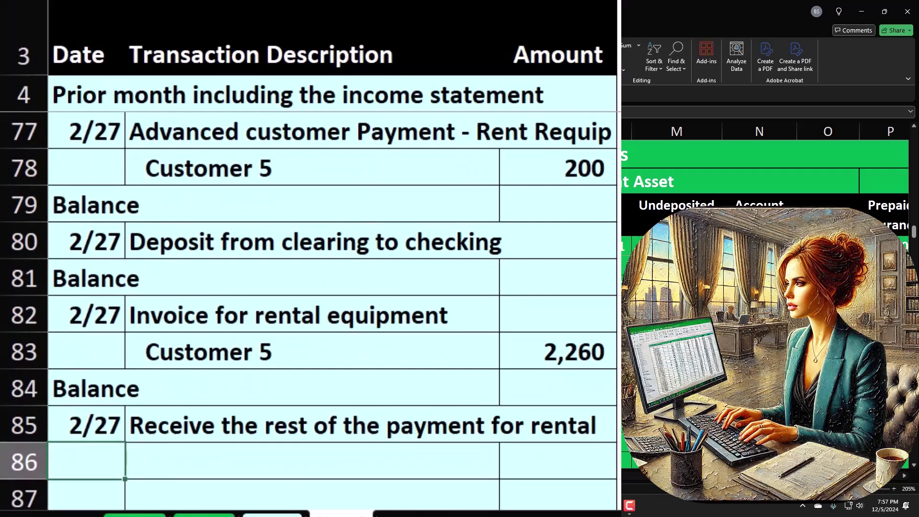
Name Customer 5 in B86 with a formula that references B83.
{"action": "key", "text": "Return"}
{"action": "key", "text": "Up"}
{"action": "key", "text": "Right"}
{"action": "type", "text": "+"}
{"action": "key", "text": "Up"}
{"action": "key", "text": "Up"}
{"action": "key", "text": "Up"}
{"action": "key", "text": "Return"}
{"action": "key", "text": "Up"}
{"action": "key", "text": "Right"}
{"action": "key", "text": "Left"}
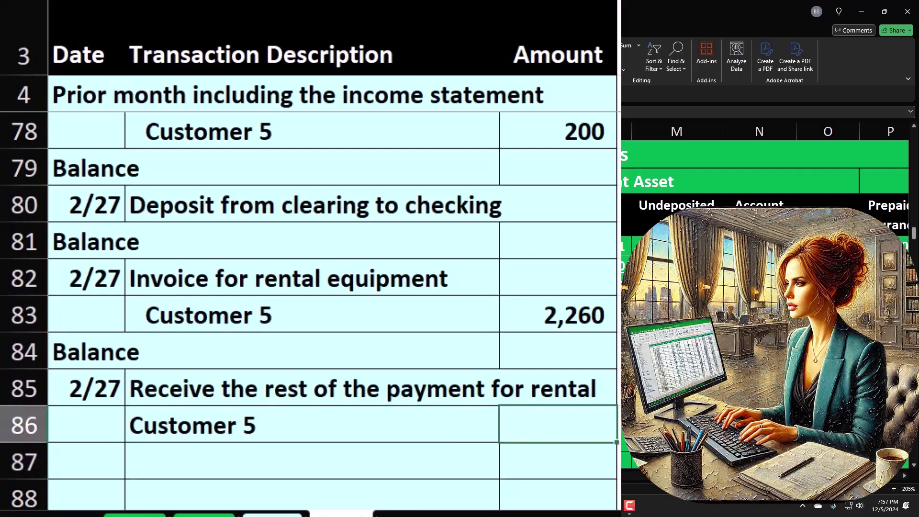
Enter 2060 as the payment amount in C86 and indent the Customer 5 name in B86.
{"action": "type", "text": "2,06"}
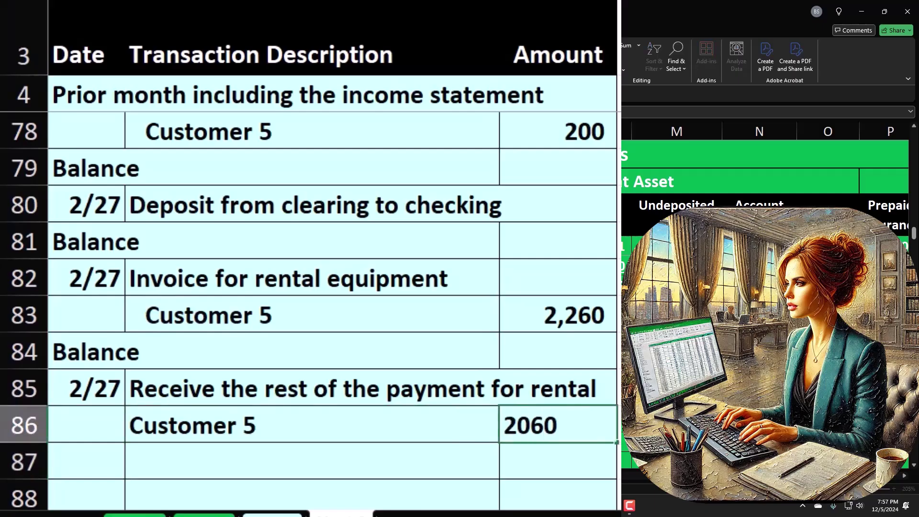
{"action": "type", "text": "0"}
{"action": "key", "text": "Return"}
{"action": "key", "text": "Up"}
{"action": "key", "text": "Left"}
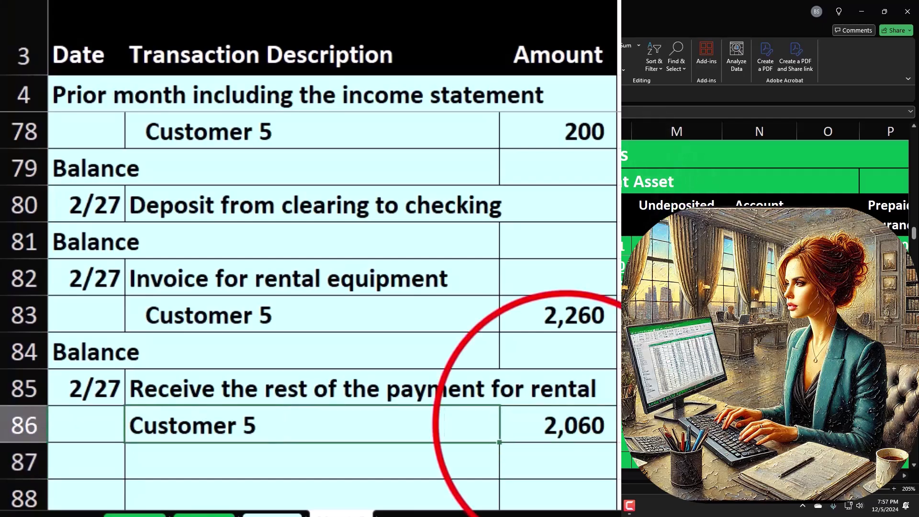
{"action": "left_click", "coordinate": [558, 421]}
{"action": "type", "text": "=sum("}
{"action": "left_click", "coordinate": [564, 417]}
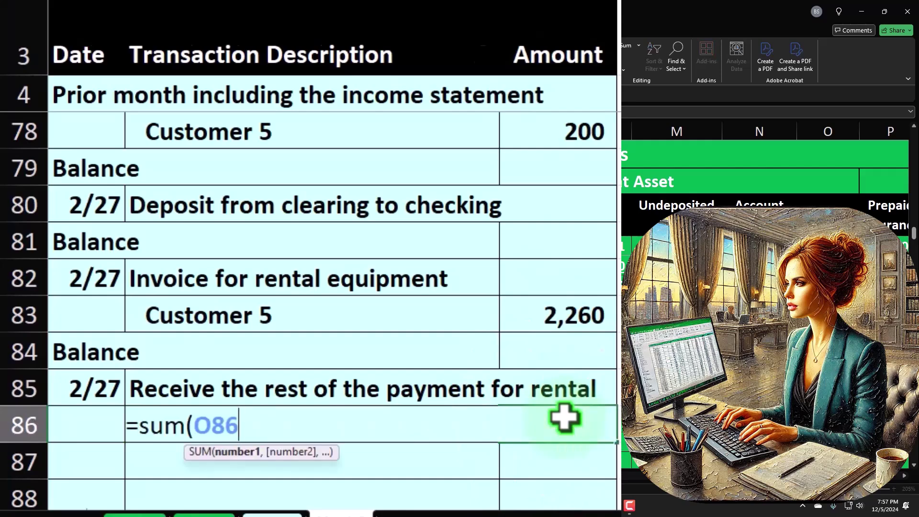
{"action": "scroll", "coordinate": [563, 417], "scroll_direction": "right", "scroll_amount": 15}
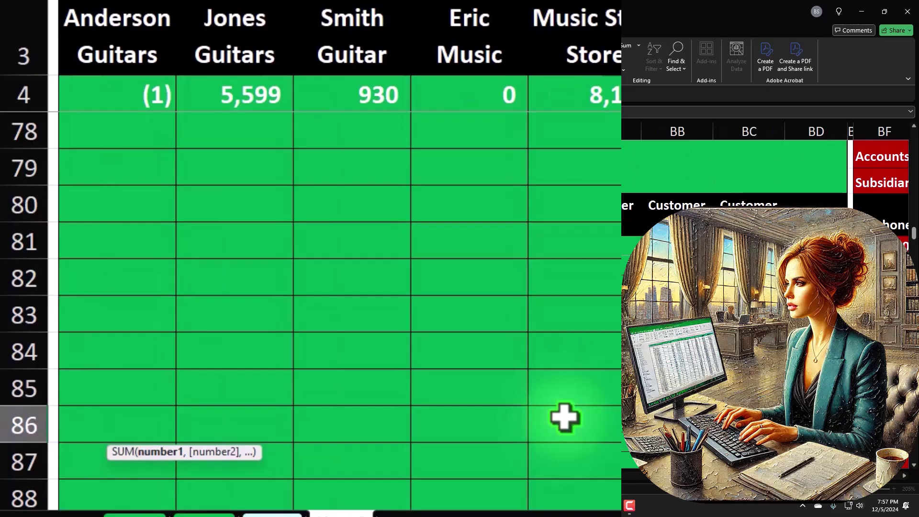
{"action": "key", "text": "Escape"}
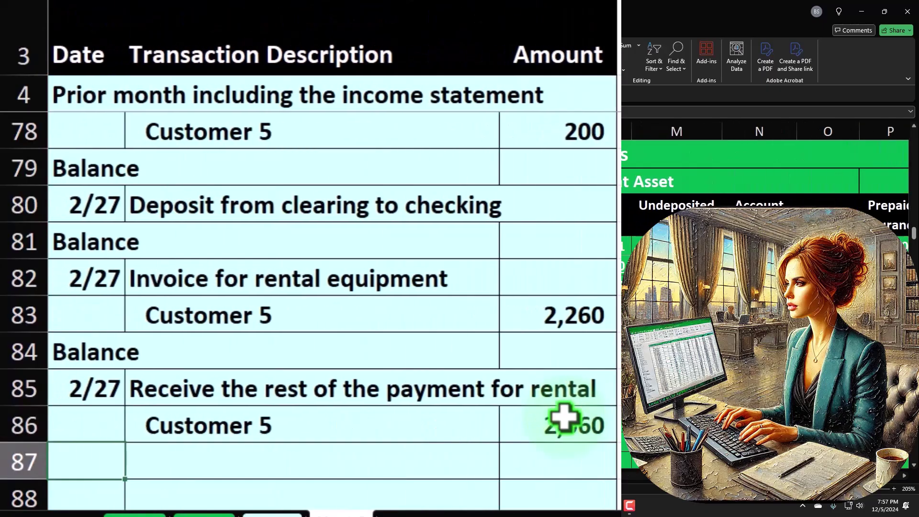
Post the payment to Undeposited Funds in M86 with a formula that references the amount in C86.
{"action": "left_click", "coordinate": [564, 417]}
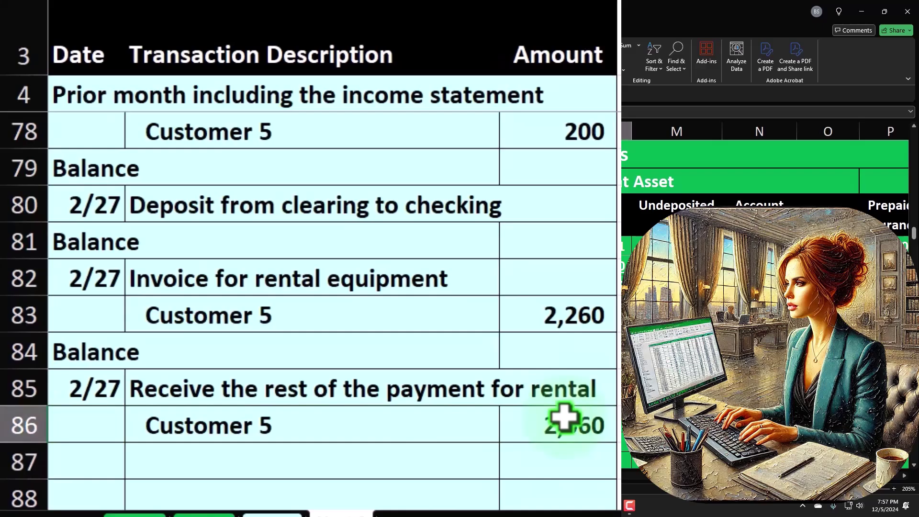
{"action": "key", "text": "Right"}
{"action": "key", "text": "Right"}
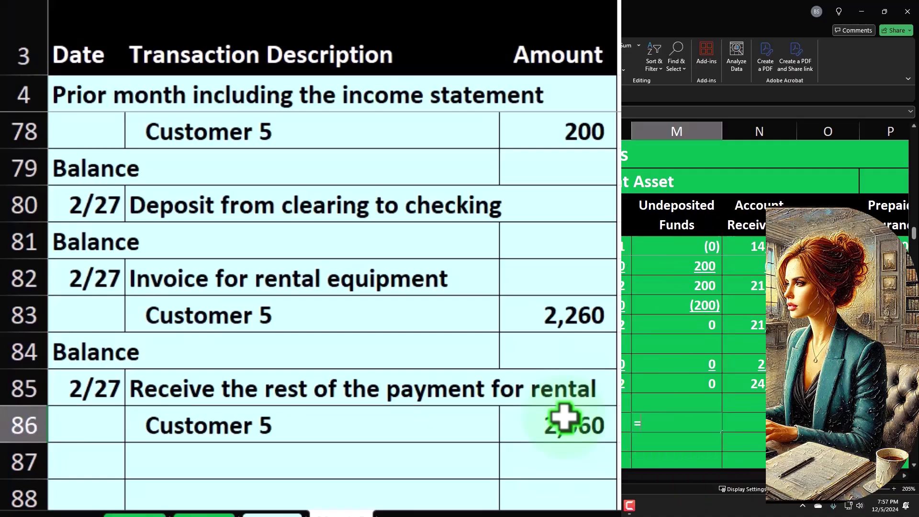
{"action": "type", "text": "="}
{"action": "key", "text": "Left"}
{"action": "key", "text": "Left"}
{"action": "key", "text": "Left"}
{"action": "key", "text": "Left"}
{"action": "key", "text": "Left"}
{"action": "key", "text": "Left"}
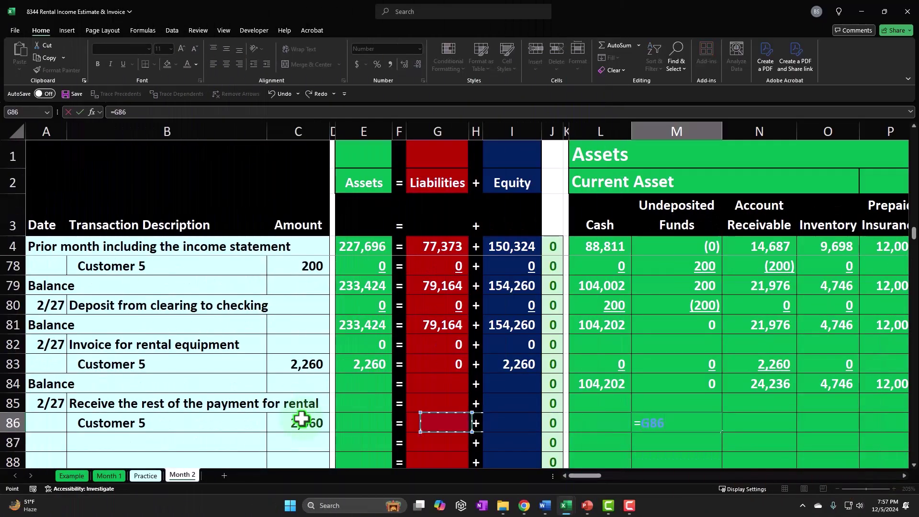
{"action": "key", "text": "Left"}
{"action": "key", "text": "Left"}
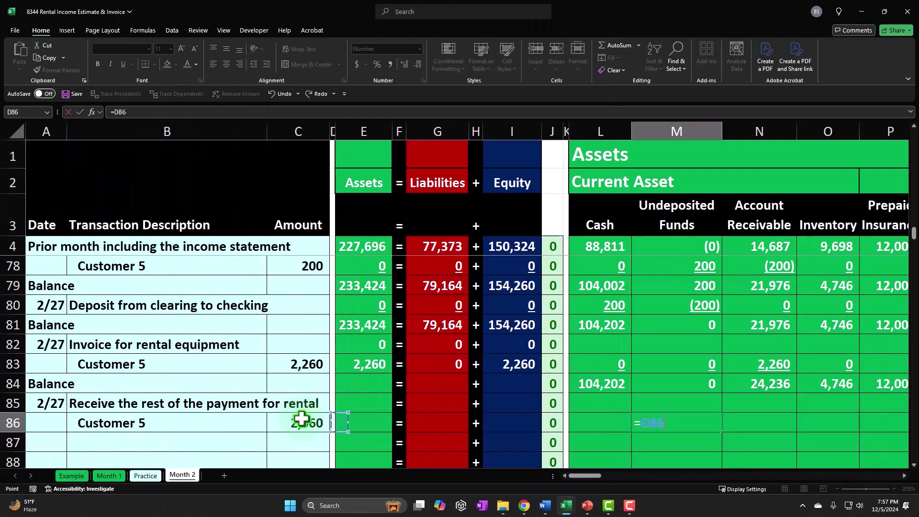
{"action": "key", "text": "Return"}
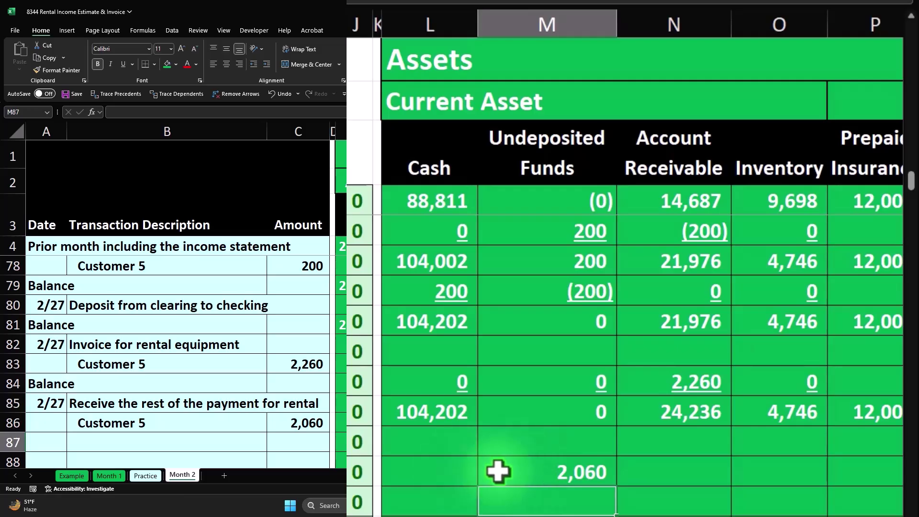
Reduce Account Receivable by the payment in N86 with the formula -M86.
{"action": "key", "text": "Up"}
{"action": "key", "text": "Right"}
{"action": "key", "text": "Right"}
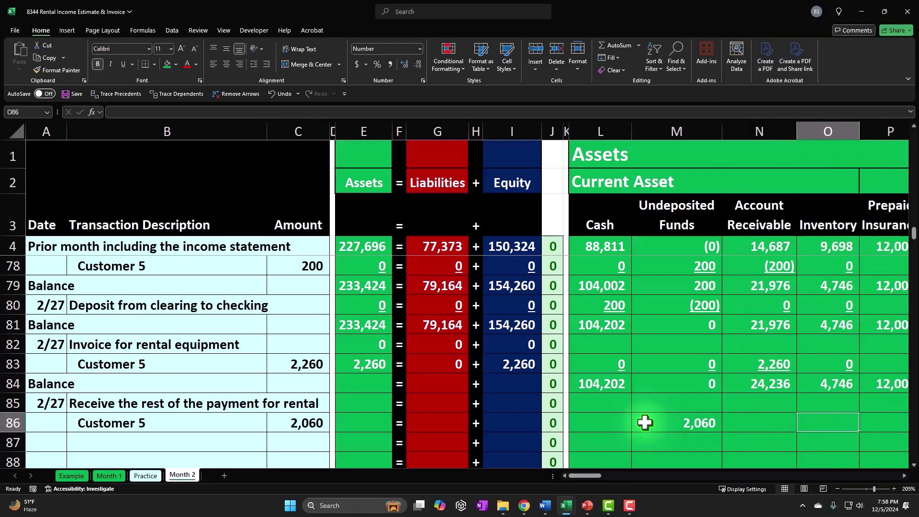
{"action": "key", "text": "Right"}
{"action": "key", "text": "Right"}
{"action": "key", "text": "Right"}
{"action": "key", "text": "Left"}
{"action": "key", "text": "Left"}
{"action": "key", "text": "Left"}
{"action": "key", "text": "Left"}
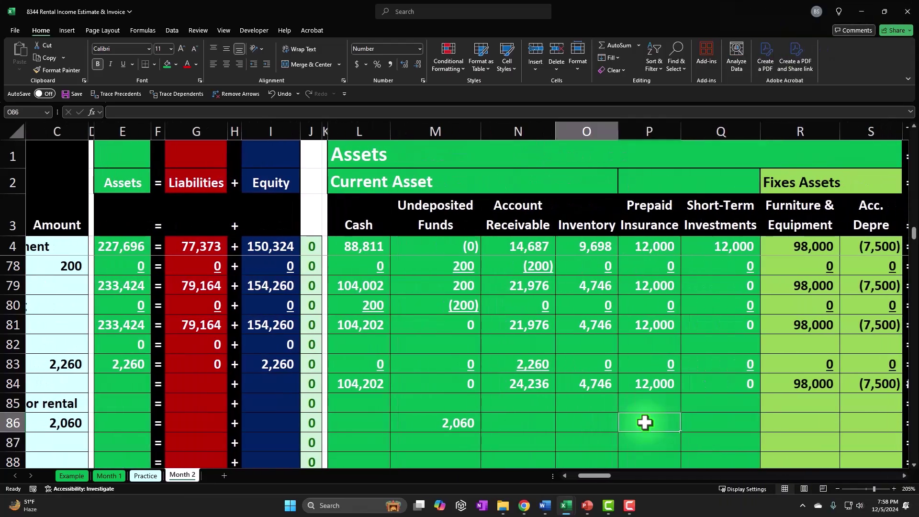
{"action": "type", "text": "-"}
{"action": "key", "text": "Left"}
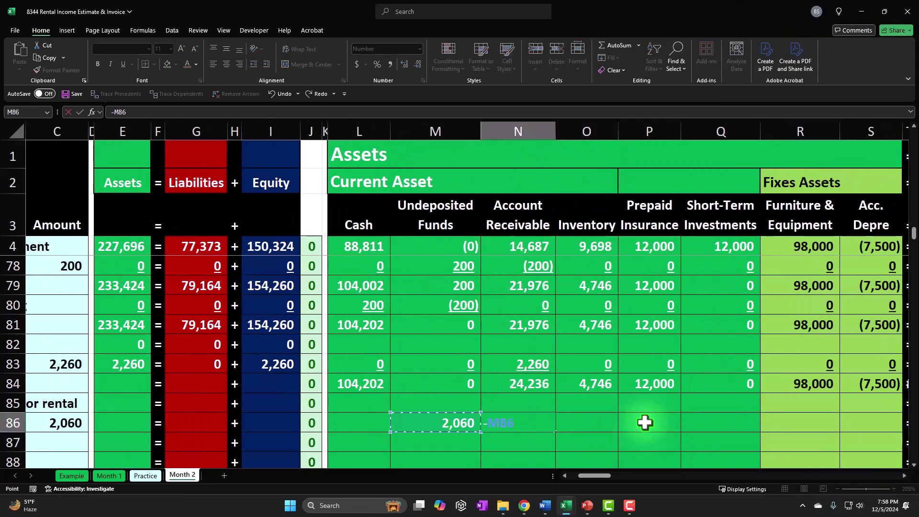
{"action": "key", "text": "Left"}
{"action": "key", "text": "Left"}
{"action": "key", "text": "Return"}
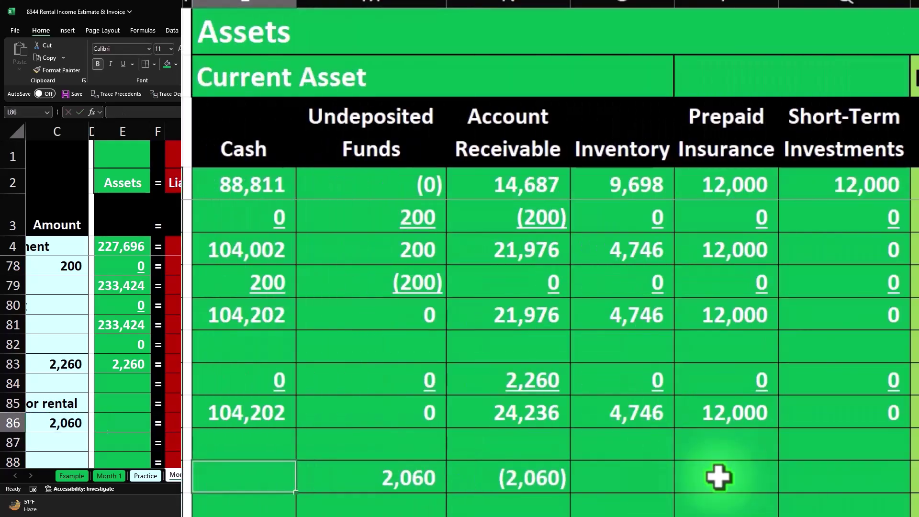
Enter 0 in row 86 for Cash in L86 and for the remaining asset accounts in O86:S86.
{"action": "type", "text": "0"}
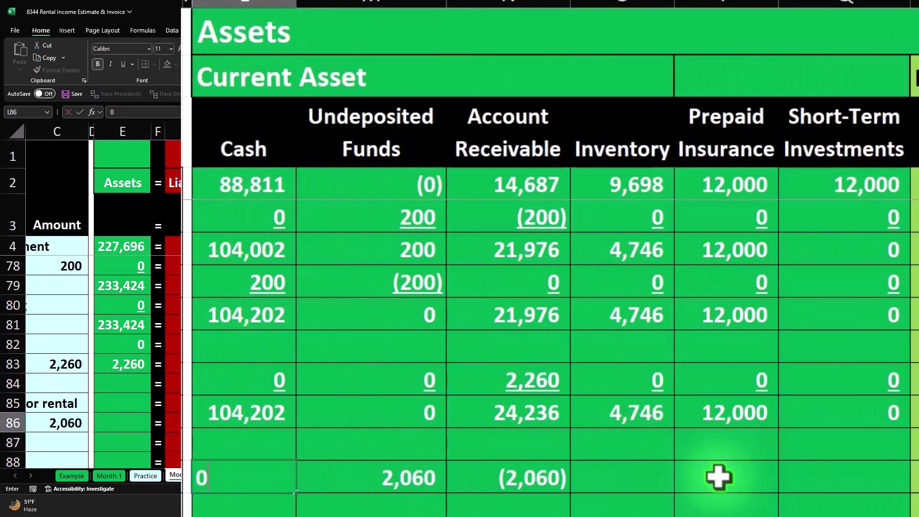
{"action": "key", "text": "Tab"}
{"action": "key", "text": "Tab"}
{"action": "key", "text": "Tab"}
{"action": "type", "text": "0"}
{"action": "key", "text": "Tab"}
{"action": "type", "text": "0"}
{"action": "key", "text": "Tab"}
{"action": "type", "text": "00"}
{"action": "key", "text": "Tab"}
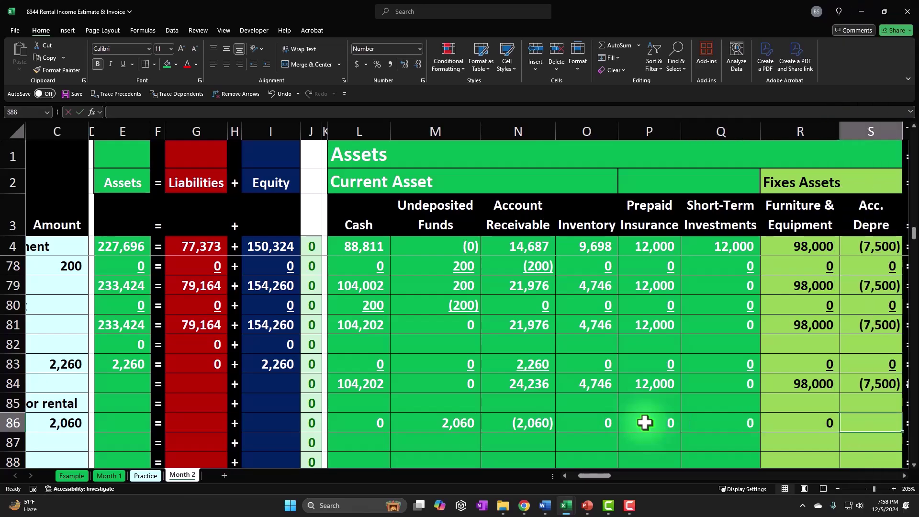
{"action": "type", "text": "0"}
{"action": "key", "text": "Tab"}
Enter 0 in row 86 for all liability accounts in U86:Z86 and all equity and income statement accounts in AB86:AQ86.
{"action": "type", "text": "0"}
{"action": "key", "text": "Tab"}
{"action": "key", "text": "Tab"}
{"action": "type", "text": "0\t0\t0\t0\t0\t0\t\t0\t0\t"}
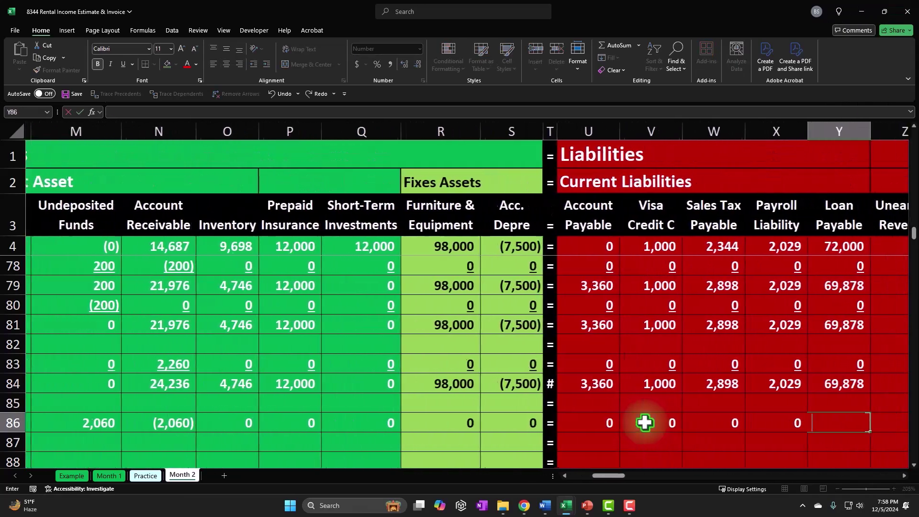
{"action": "type", "text": "0\t0\t0\t0\t0\t0\t"}
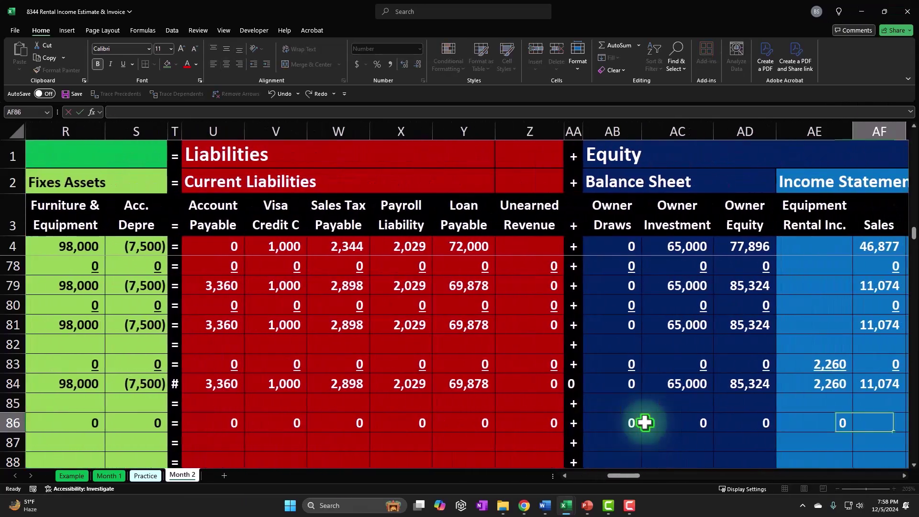
{"action": "type", "text": "0\t0\t0\t0\t0\t0\t"}
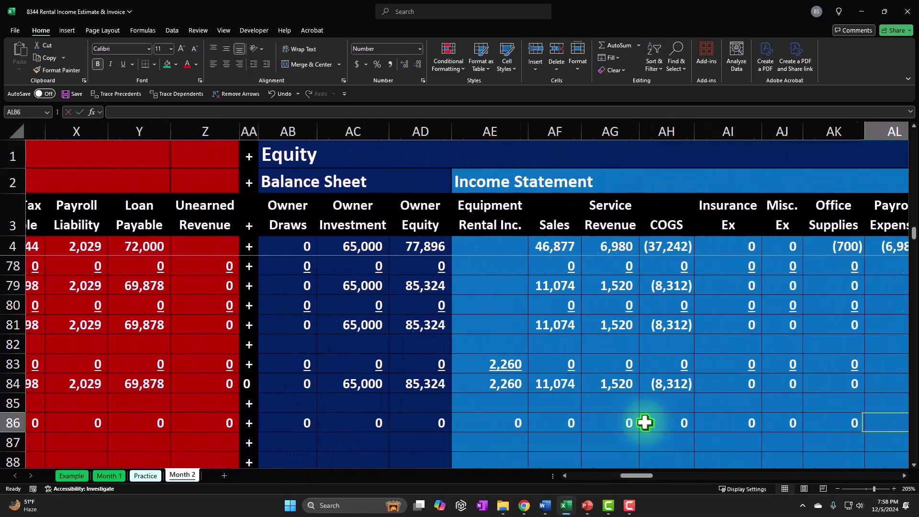
{"action": "type", "text": "0"}
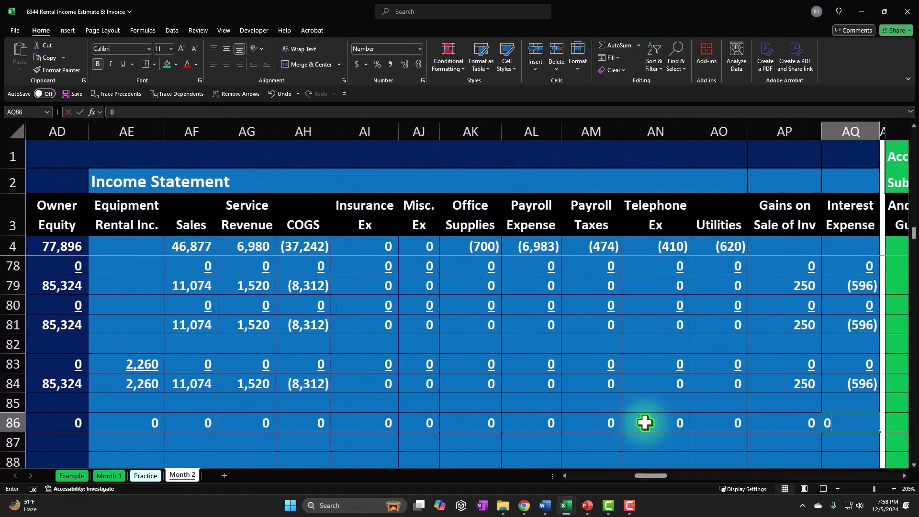
{"action": "key", "text": "Tab"}
Post the payment to Customer 5 in the Account Receivable subsidiary ledger in BC86 with a formula that references N86.
{"action": "key", "text": "Tab"}
{"action": "key", "text": "Right"}
{"action": "key", "text": "Right"}
{"action": "key", "text": "Right"}
{"action": "key", "text": "Right"}
{"action": "key", "text": "Right"}
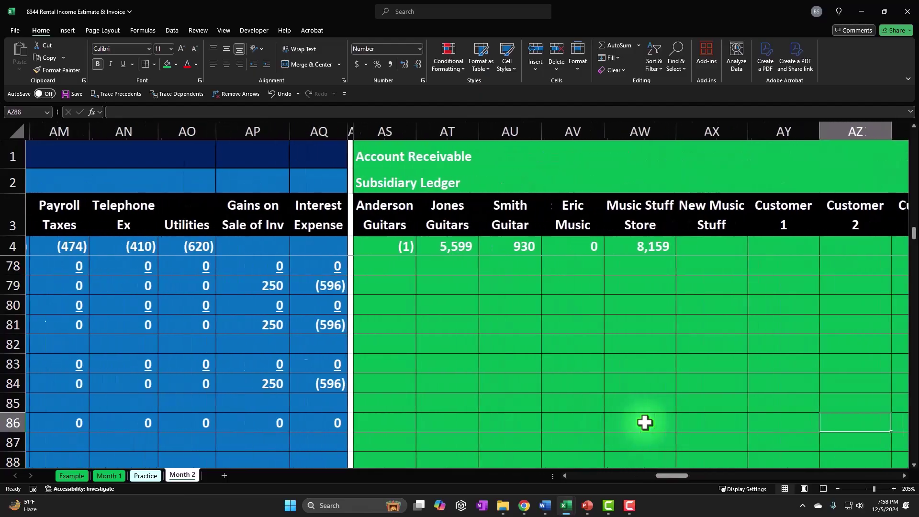
{"action": "type", "text": "="}
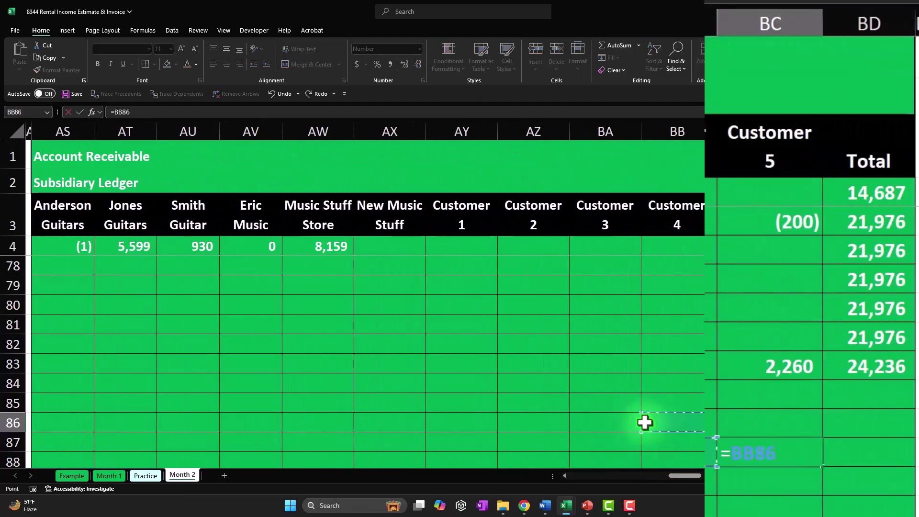
{"action": "key", "text": "Left"}
{"action": "key", "text": "Left"}
{"action": "key", "text": "Left"}
{"action": "key", "text": "Left"}
{"action": "key", "text": "Left"}
{"action": "key", "text": "Left"}
{"action": "key", "text": "Left"}
{"action": "key", "text": "Left"}
{"action": "key", "text": "Left"}
{"action": "key", "text": "Left"}
{"action": "key", "text": "Left"}
{"action": "key", "text": "Left"}
{"action": "key", "text": "Left"}
{"action": "key", "text": "Left"}
{"action": "key", "text": "Left"}
{"action": "key", "text": "Left"}
{"action": "key", "text": "Left"}
{"action": "key", "text": "Left"}
{"action": "key", "text": "Left"}
{"action": "key", "text": "Left"}
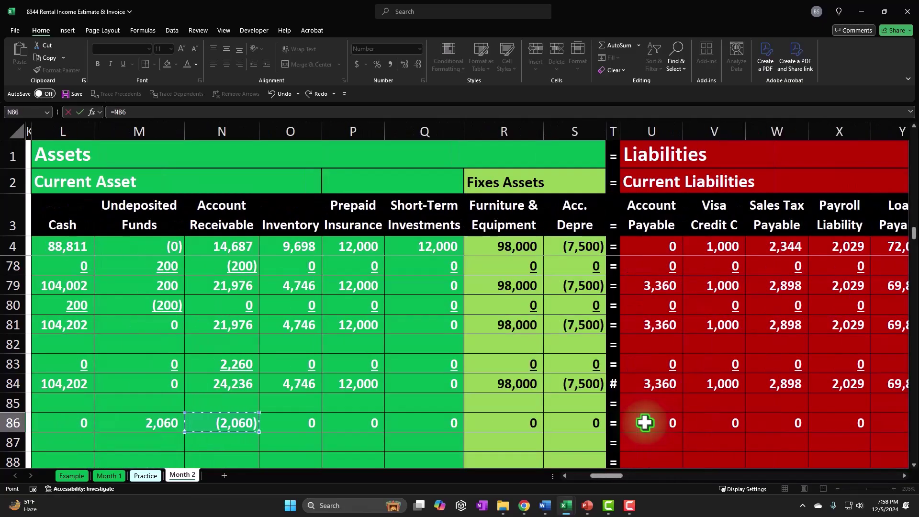
{"action": "key", "text": "Return"}
Fill the subsidiary ledger's running Total formula from BD83 down to BD86.
{"action": "key", "text": "Right"}
{"action": "key", "text": "Right"}
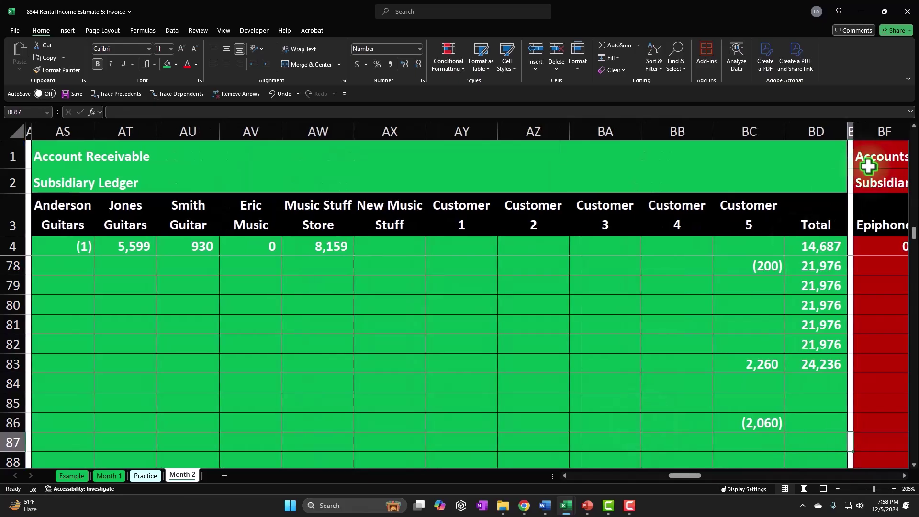
{"action": "left_click", "coordinate": [823, 363]}
{"action": "left_click_drag", "start_coordinate": [847, 373], "coordinate": [848, 396]}
{"action": "left_click_drag", "start_coordinate": [912, 409], "coordinate": [909, 450]}
{"action": "left_click", "coordinate": [901, 447]}
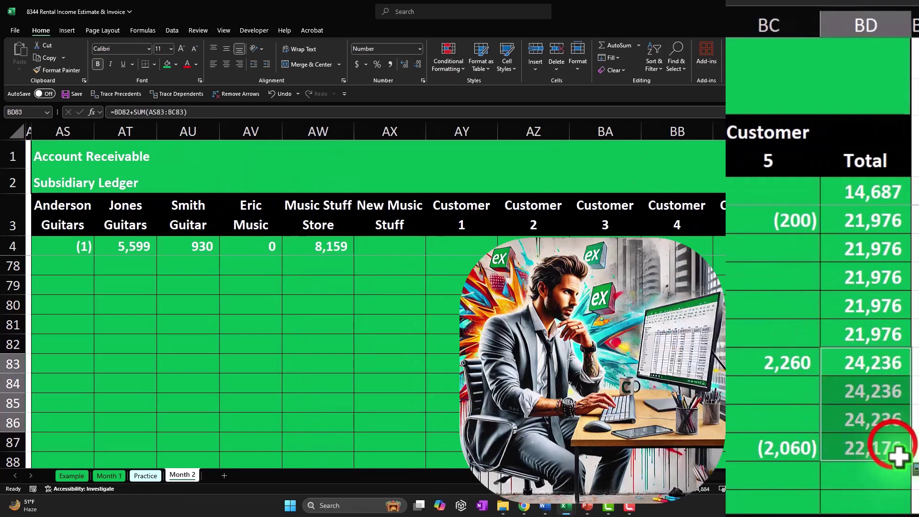
Check the sum of Customer 5's entries in BC78:BC86 and compare the subsidiary ledger total in BD86 with Account Receivable in N84:N86.
{"action": "left_click_drag", "start_coordinate": [795, 222], "coordinate": [767, 441]}
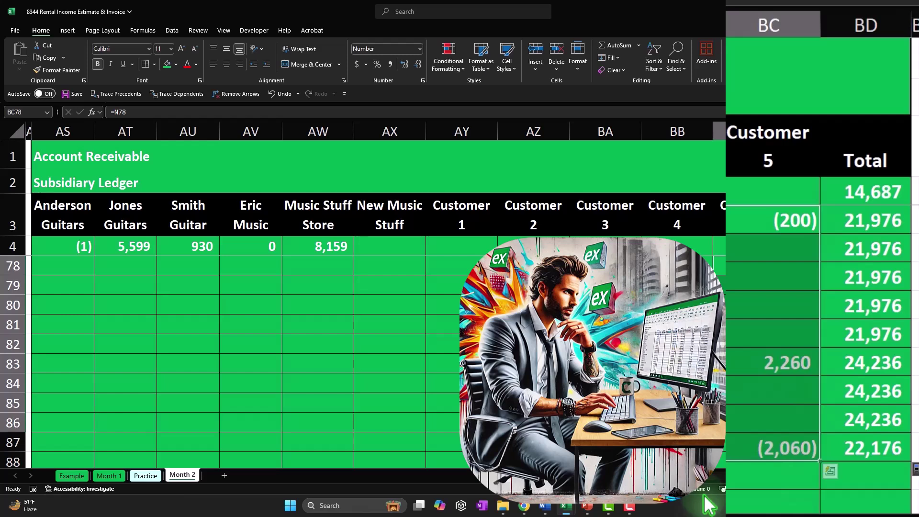
{"action": "left_click", "coordinate": [867, 439]}
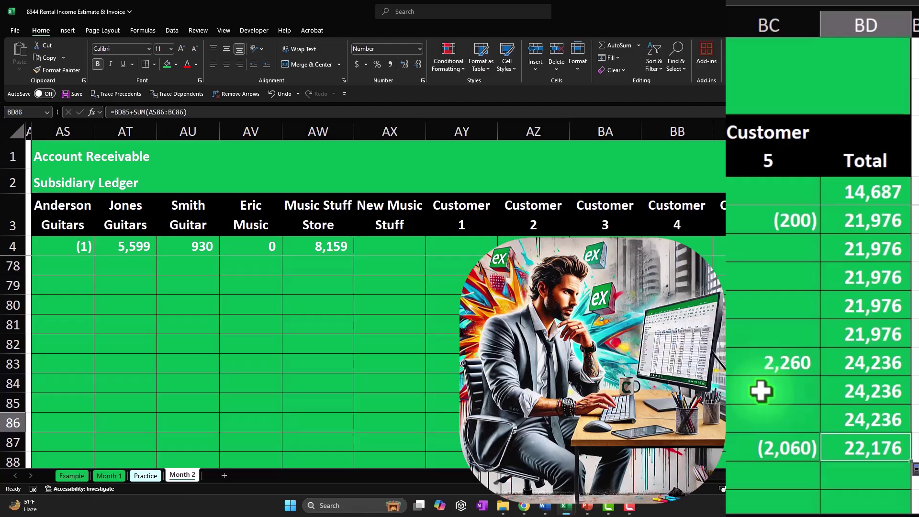
{"action": "key", "text": "Left"}
{"action": "key", "text": "Left"}
{"action": "key", "text": "Left"}
{"action": "key", "text": "Left"}
{"action": "key", "text": "Left"}
{"action": "key", "text": "Left"}
{"action": "key", "text": "Left"}
{"action": "key", "text": "Left"}
{"action": "key", "text": "Left"}
{"action": "key", "text": "Left"}
{"action": "key", "text": "Left"}
{"action": "key", "text": "Left"}
{"action": "key", "text": "Left"}
{"action": "key", "text": "Left"}
{"action": "key", "text": "Left"}
{"action": "key", "text": "Left"}
{"action": "key", "text": "Left"}
{"action": "key", "text": "Left"}
{"action": "key", "text": "Left"}
{"action": "key", "text": "Left"}
{"action": "key", "text": "Left"}
{"action": "key", "text": "Left"}
{"action": "key", "text": "Left"}
{"action": "key", "text": "Left"}
{"action": "key", "text": "Left"}
{"action": "key", "text": "Left"}
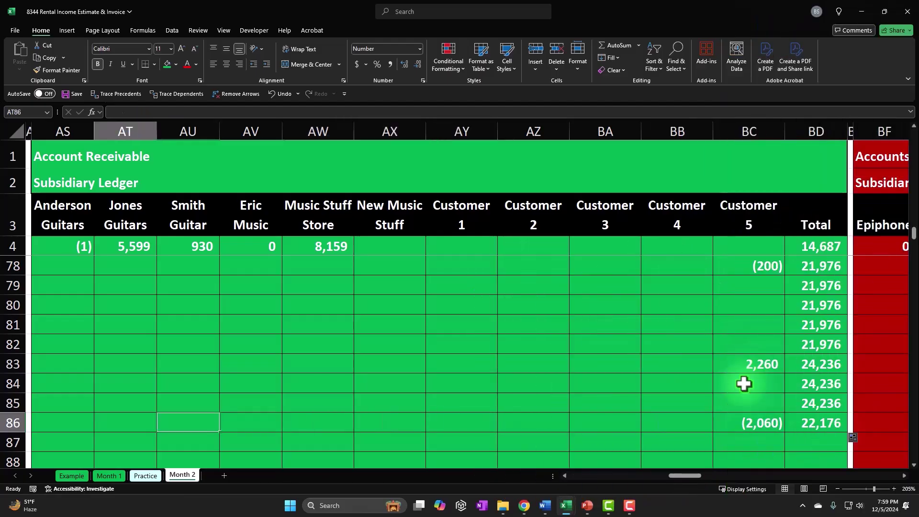
{"action": "key", "text": "Left"}
{"action": "key", "text": "Left"}
{"action": "key", "text": "Left"}
{"action": "key", "text": "Left"}
{"action": "key", "text": "Left"}
{"action": "key", "text": "Left"}
{"action": "key", "text": "Left"}
{"action": "key", "text": "Left"}
{"action": "key", "text": "Left"}
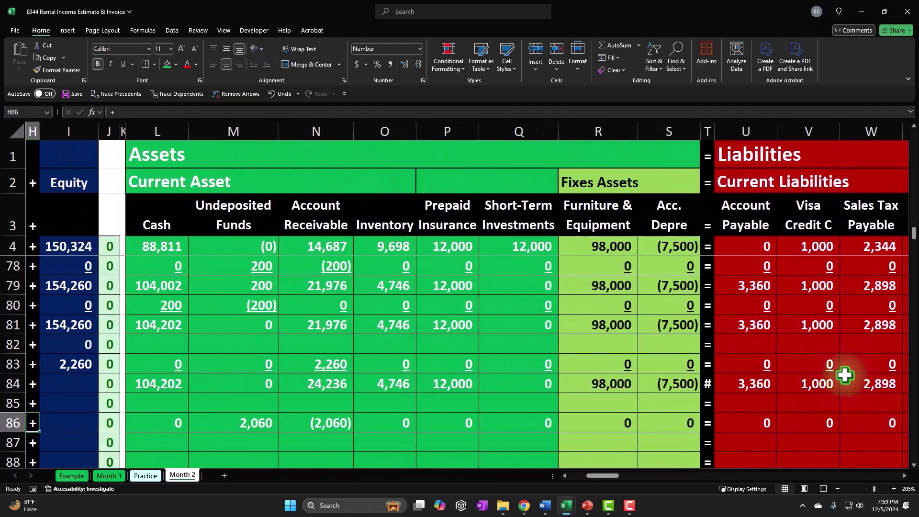
{"action": "left_click_drag", "start_coordinate": [320, 387], "coordinate": [318, 414]}
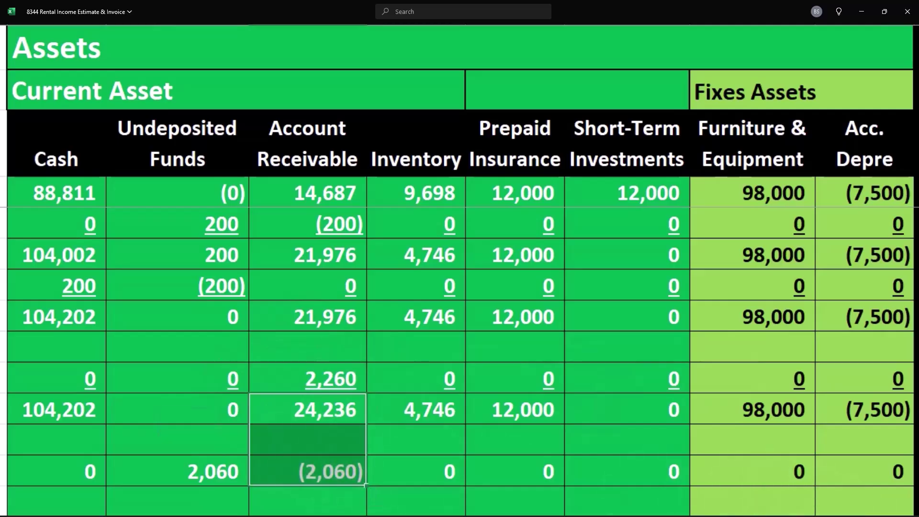
Underline the payment entries across row 86 from L86 to AQ86.
{"action": "left_click", "coordinate": [60, 466]}
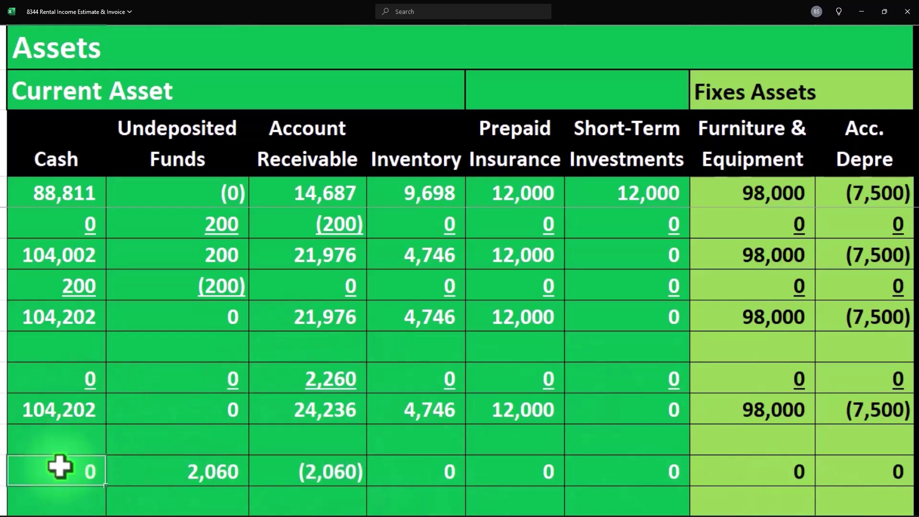
{"action": "key", "text": "ctrl+shift+Right"}
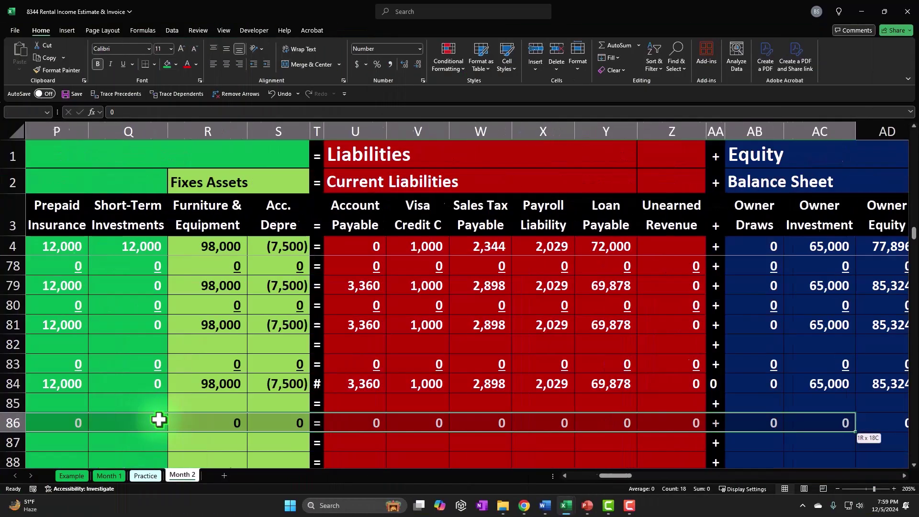
{"action": "key", "text": "ctrl+shift+Right"}
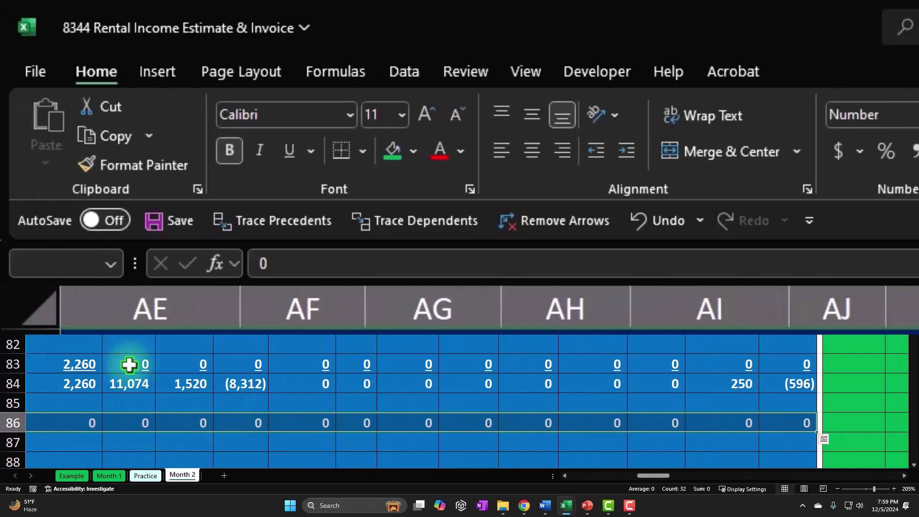
{"action": "left_click", "coordinate": [286, 149]}
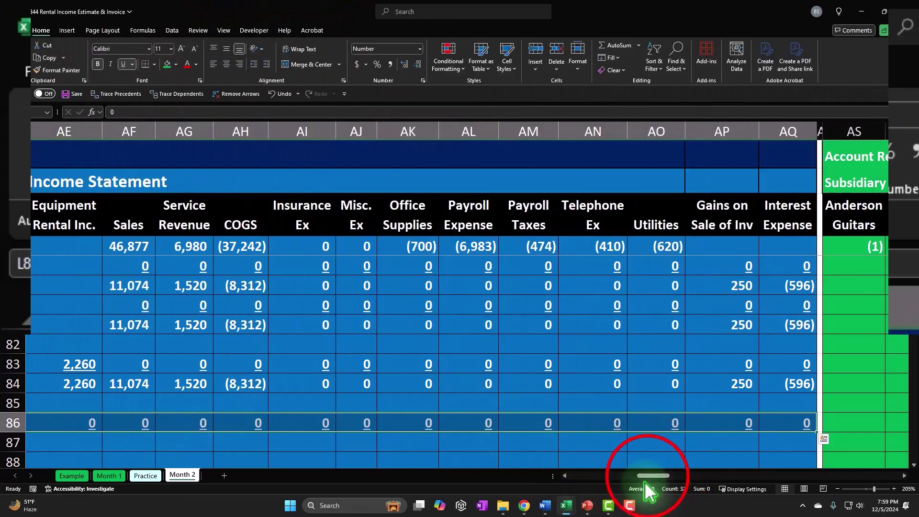
Fill the plus sign from AA83 down to AA86 and the equals sign from T83 down to T86.
{"action": "left_click_drag", "start_coordinate": [647, 476], "coordinate": [626, 478]}
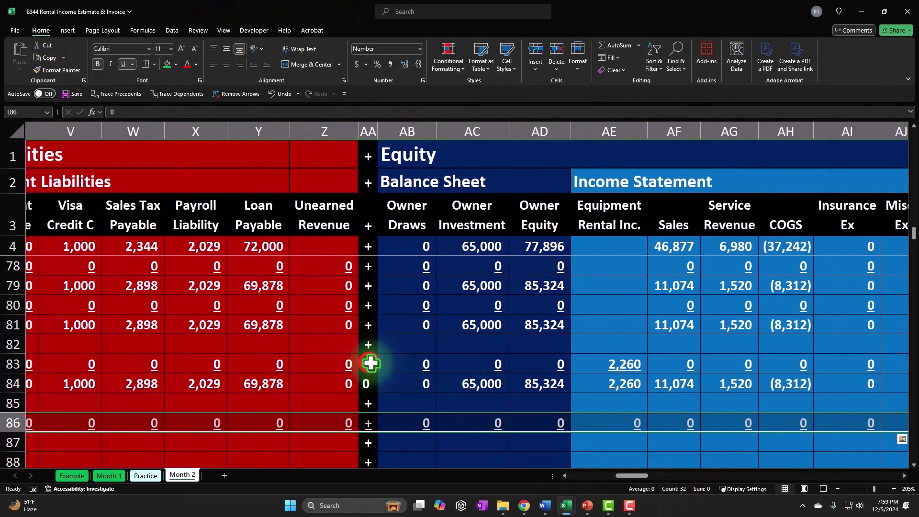
{"action": "left_click", "coordinate": [376, 369]}
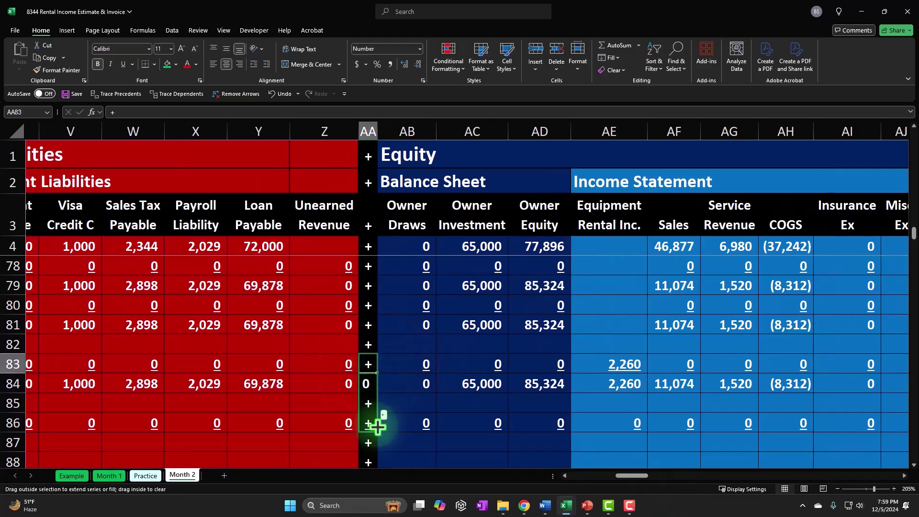
{"action": "left_click_drag", "start_coordinate": [378, 426], "coordinate": [378, 427]}
{"action": "left_click_drag", "start_coordinate": [632, 476], "coordinate": [614, 481]}
{"action": "scroll", "coordinate": [467, 409], "scroll_direction": "down", "scroll_amount": 1}
{"action": "left_click", "coordinate": [392, 305]}
{"action": "left_click", "coordinate": [400, 313]}
{"action": "left_click", "coordinate": [371, 382]}
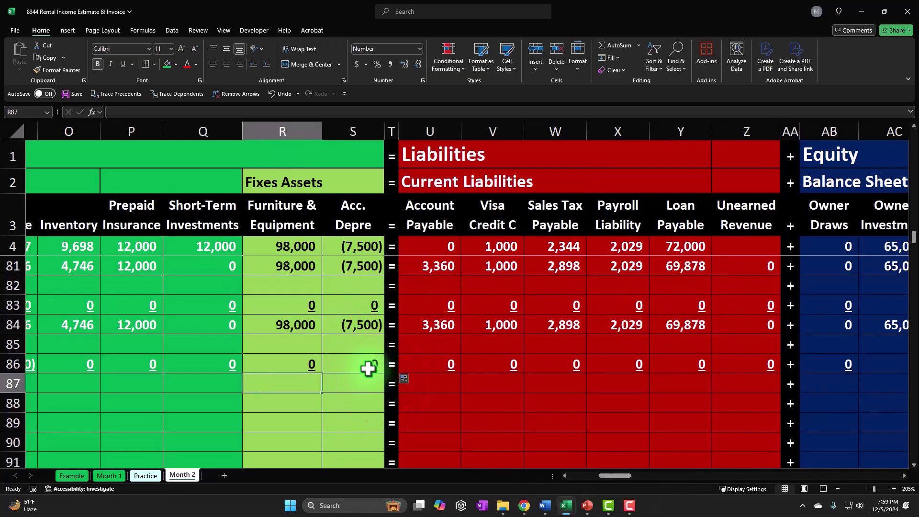
Label A87 as Balance and fill the Assets, Liabilities and Equity formulas from E83:I83 down to row 87.
{"action": "key", "text": "Home"}
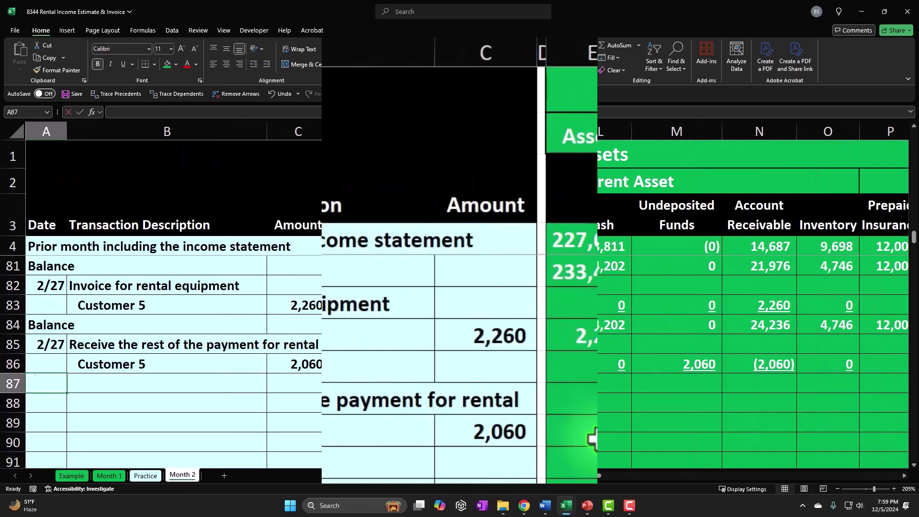
{"action": "type", "text": "=A84"}
{"action": "key", "text": "Tab"}
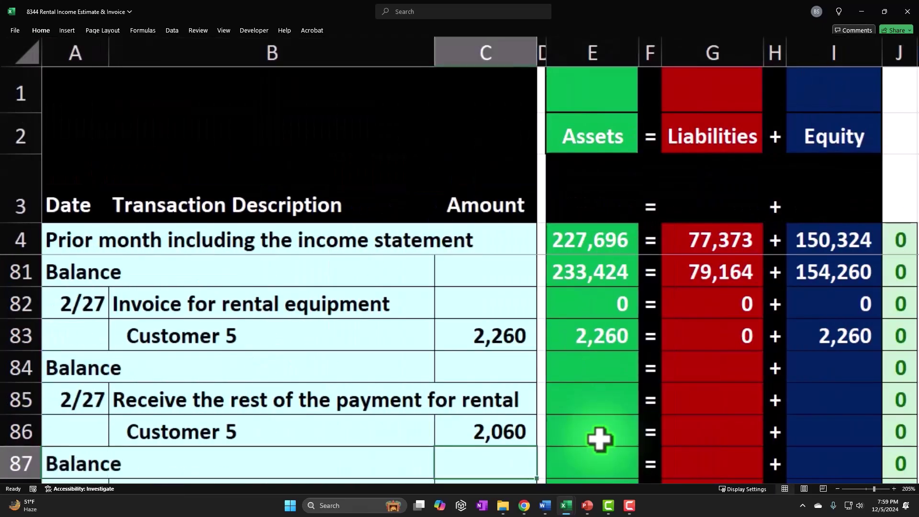
{"action": "left_click_drag", "start_coordinate": [597, 331], "coordinate": [883, 474]}
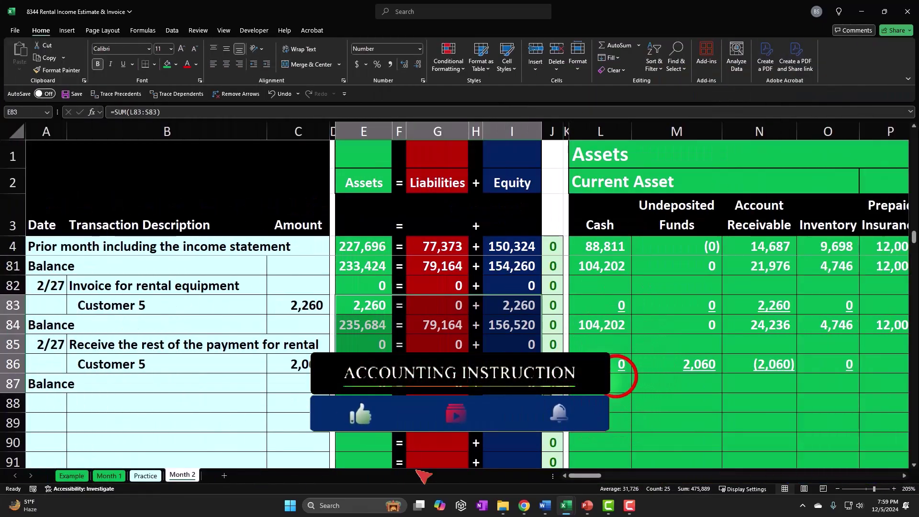
Calculate the new Cash balance in L87 with the formula =SUM(L84:L86).
{"action": "left_click", "coordinate": [617, 391]}
{"action": "type", "text": "=sum("}
{"action": "key", "text": "Up"}
{"action": "key", "text": "Up"}
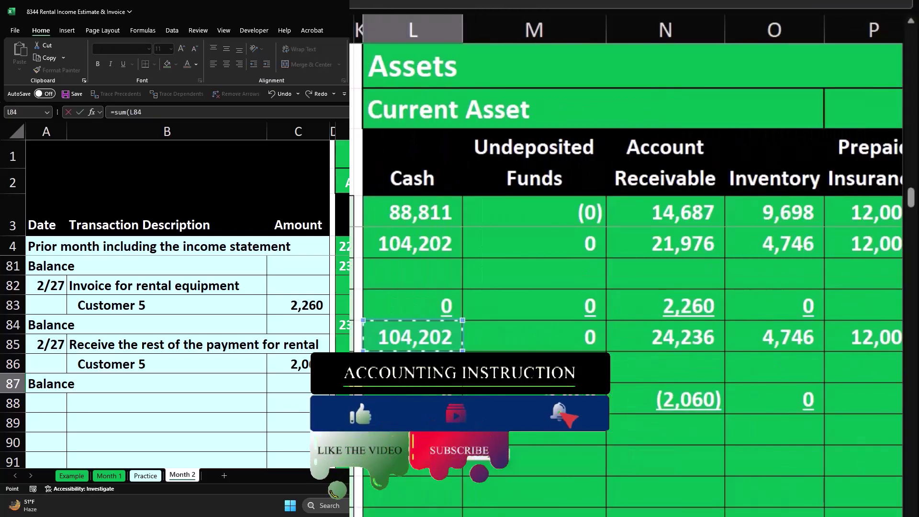
{"action": "key", "text": "Return"}
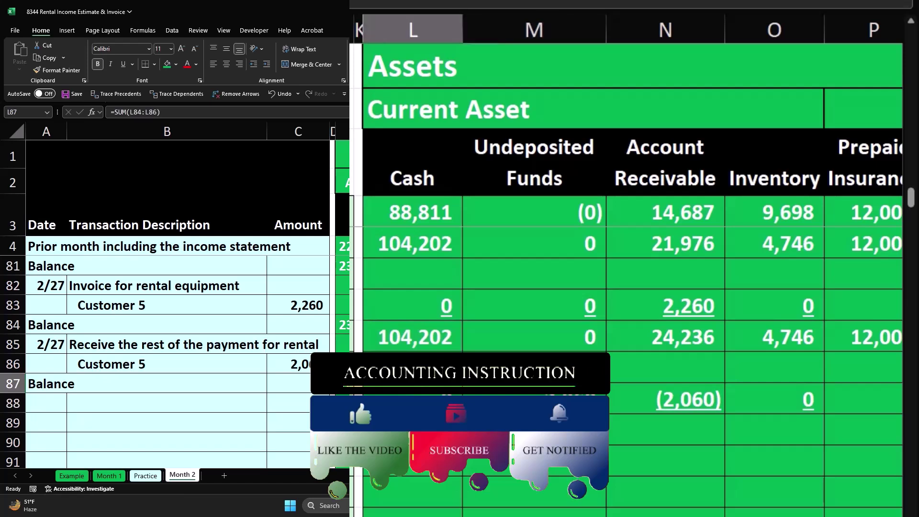
Copy the balance formula from L87 across M87:AQ87, pasting formulas only.
{"action": "key", "text": "Right"}
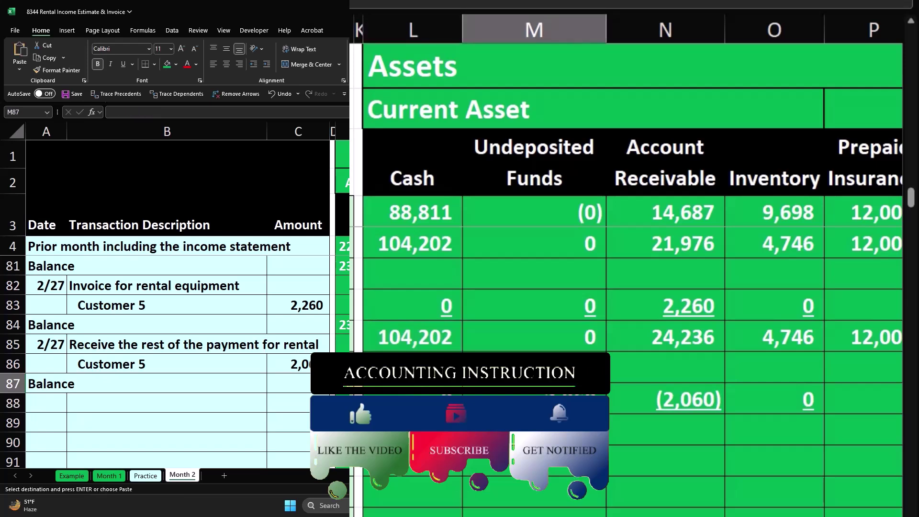
{"action": "key", "text": "shift+Right"}
{"action": "key", "text": "shift+Right"}
{"action": "key", "text": "shift+Right"}
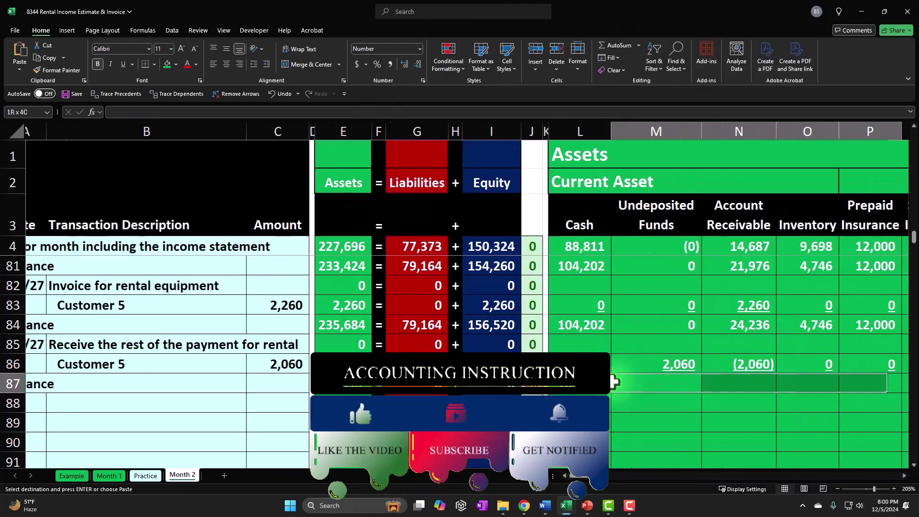
{"action": "key", "text": "shift+Right"}
{"action": "key", "text": "shift+Right"}
{"action": "key", "text": "shift+Right"}
{"action": "key", "text": "shift+Right"}
{"action": "key", "text": "shift+Right"}
{"action": "key", "text": "shift+Right"}
{"action": "key", "text": "shift+Right"}
{"action": "key", "text": "shift+Right"}
{"action": "key", "text": "shift+Right"}
{"action": "key", "text": "shift+Right"}
{"action": "key", "text": "shift+Right"}
{"action": "key", "text": "shift+Right"}
{"action": "key", "text": "shift+Right"}
{"action": "key", "text": "shift+Right"}
{"action": "key", "text": "shift+Right"}
{"action": "key", "text": "shift+Right"}
{"action": "key", "text": "shift+Right"}
{"action": "key", "text": "shift+Right"}
{"action": "key", "text": "shift+Right"}
{"action": "key", "text": "shift+Right"}
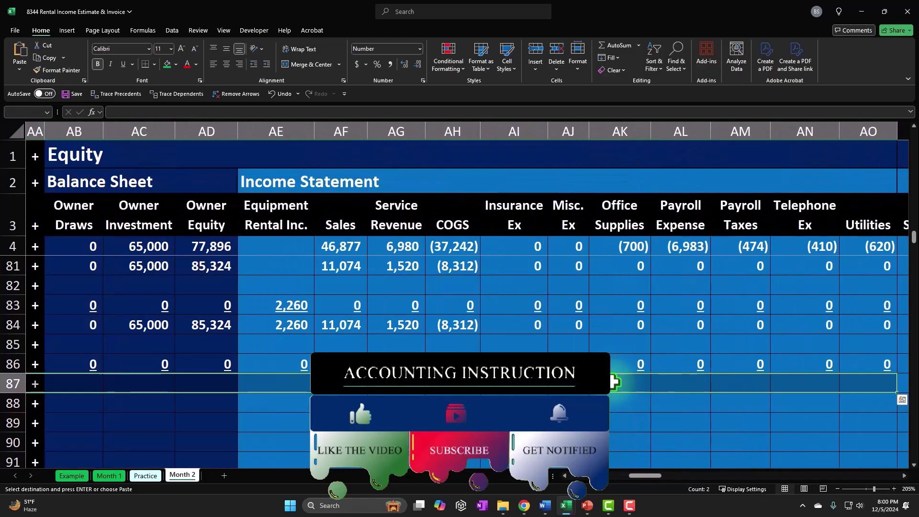
{"action": "key", "text": "shift+Right"}
{"action": "key", "text": "shift+Right"}
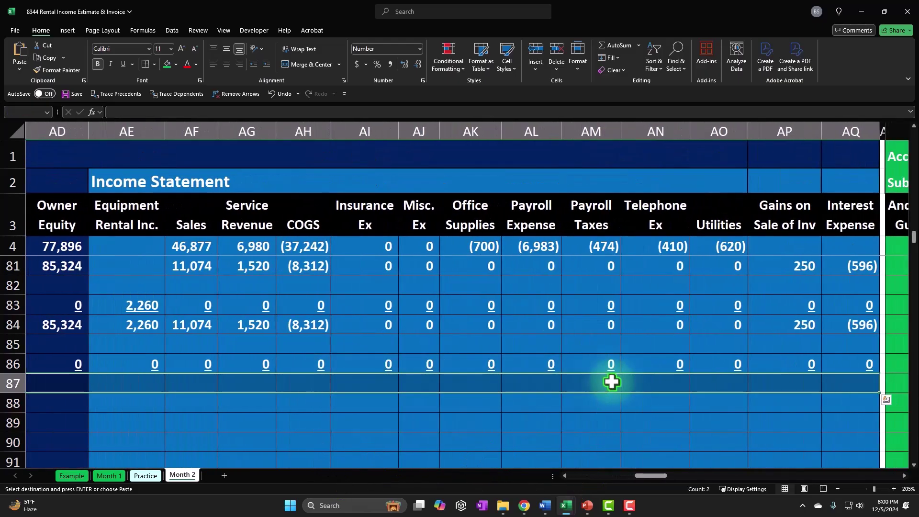
{"action": "key", "text": "shift+Right"}
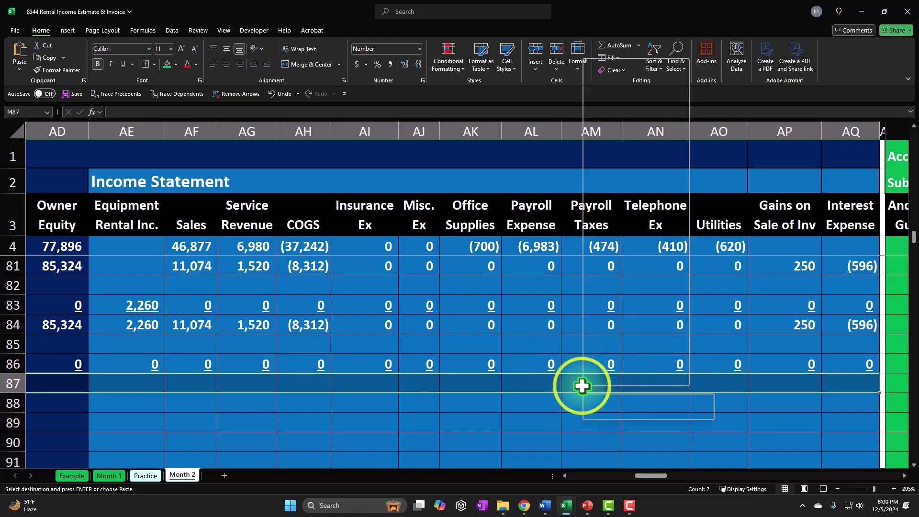
{"action": "right_click", "coordinate": [581, 386]}
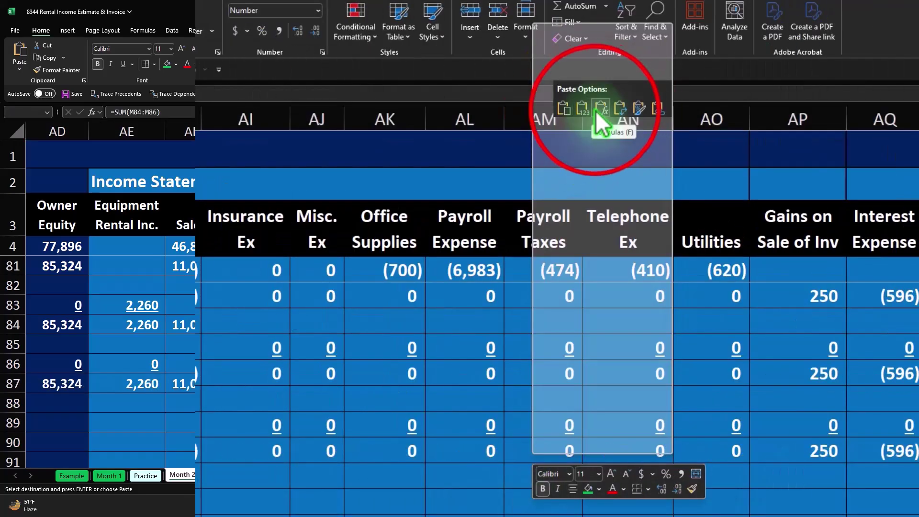
{"action": "left_click", "coordinate": [598, 109]}
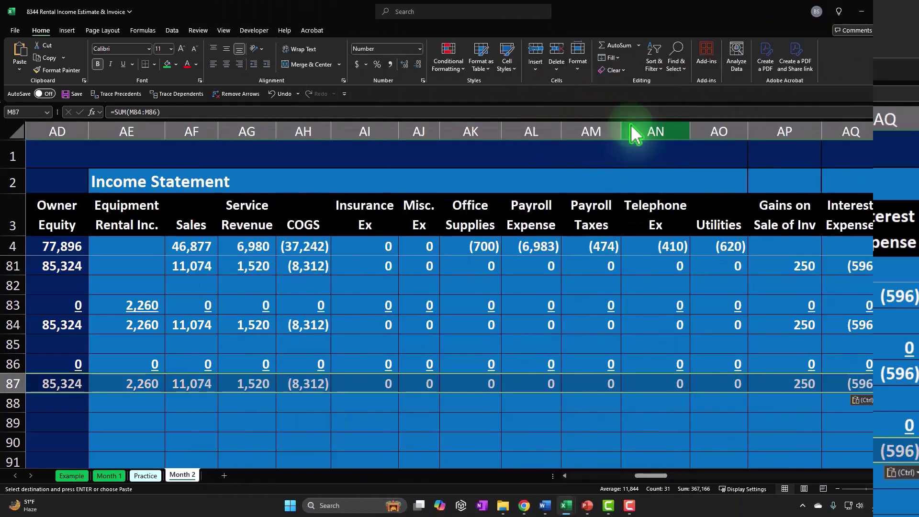
Underline the row 86 totals for Assets, Liabilities and Equity in E86, G86 and I86.
{"action": "key", "text": "Home"}
{"action": "key", "text": "Left"}
{"action": "key", "text": "Left"}
{"action": "key", "text": "Right"}
{"action": "key", "text": "Right"}
{"action": "key", "text": "Right"}
{"action": "key", "text": "Right"}
{"action": "key", "text": "Right"}
{"action": "key", "text": "Right"}
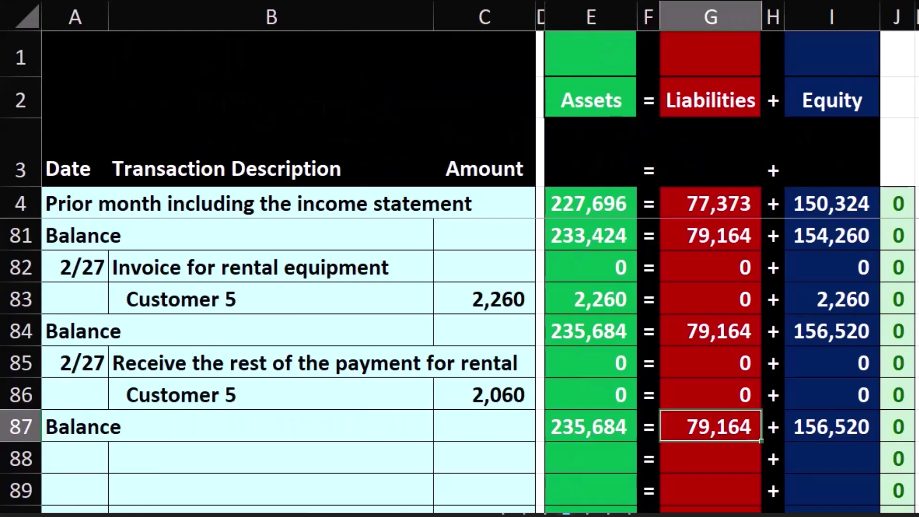
{"action": "key", "text": "Right"}
{"action": "left_click", "coordinate": [605, 392]}
{"action": "left_click_drag", "start_coordinate": [669, 393], "coordinate": [822, 383]}
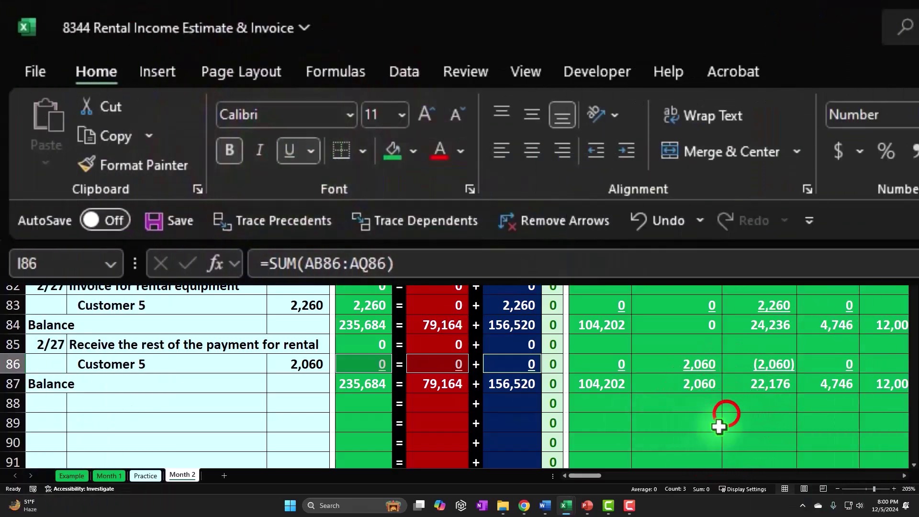
{"action": "left_click", "coordinate": [726, 413]}
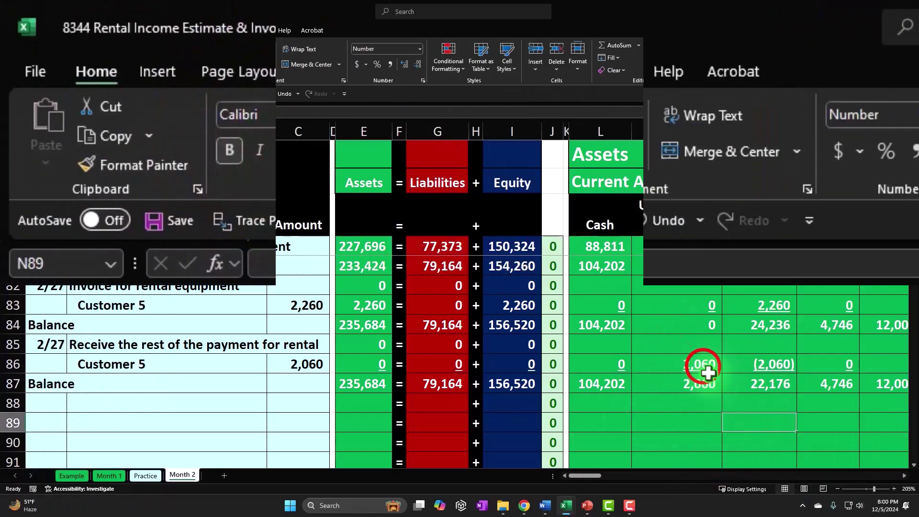
Enter the next transaction's date, 2/27, in A88 with a formula that references the previous transaction date.
{"action": "left_click", "coordinate": [701, 365]}
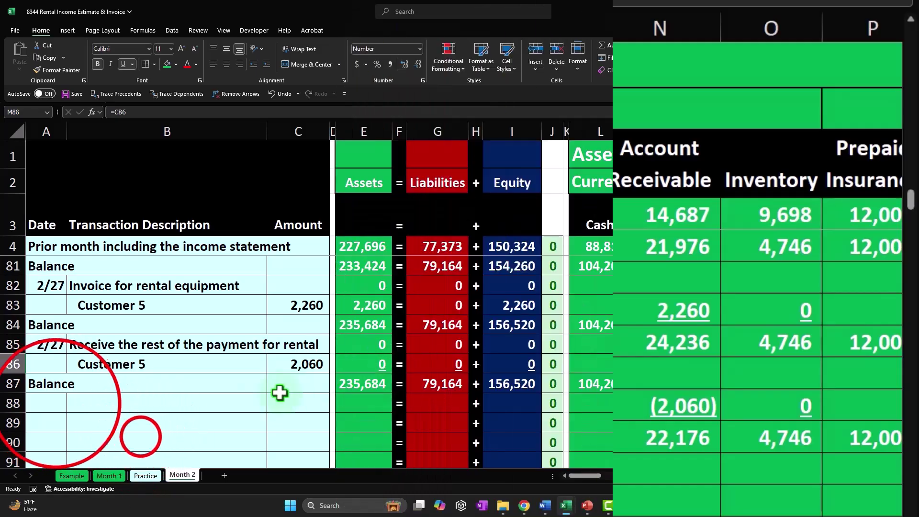
{"action": "left_click", "coordinate": [50, 400]}
{"action": "type", "text": "="}
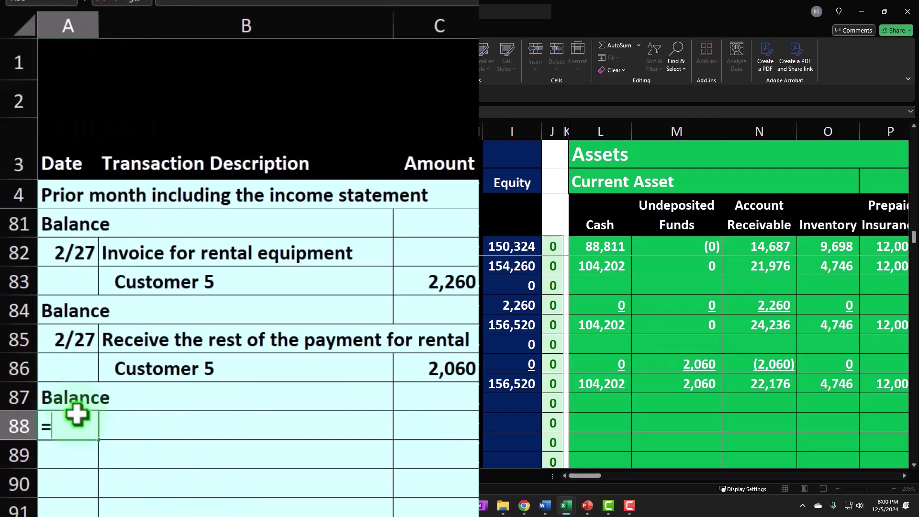
{"action": "key", "text": "Return"}
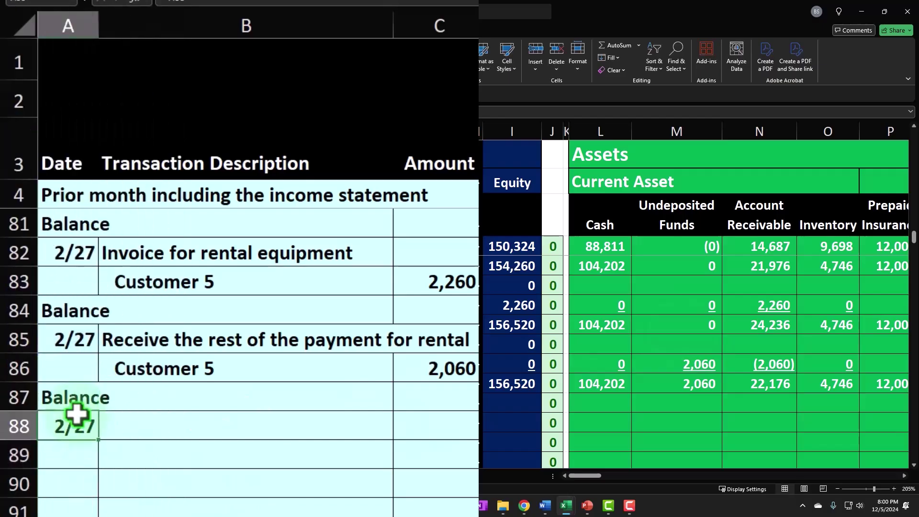
Enter the transaction description "Deposit from clearing to checking" in B88.
{"action": "key", "text": "Tab"}
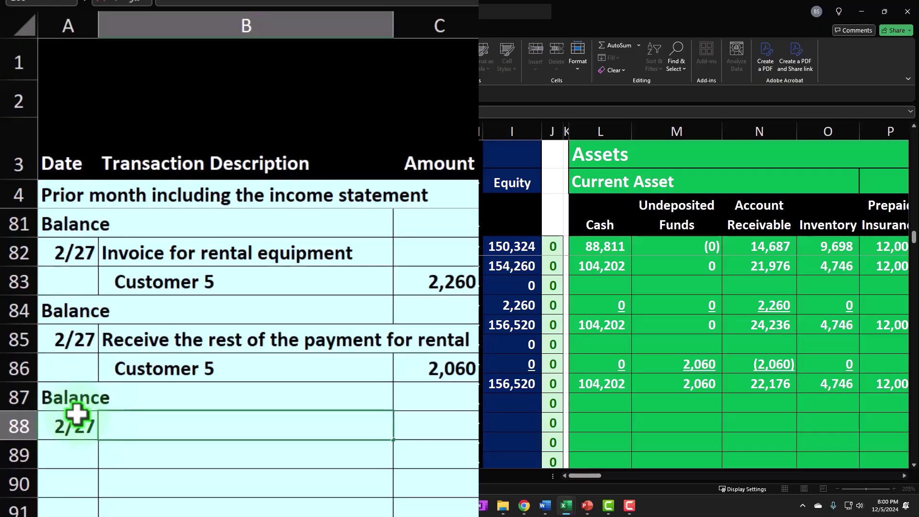
{"action": "type", "text": "De"}
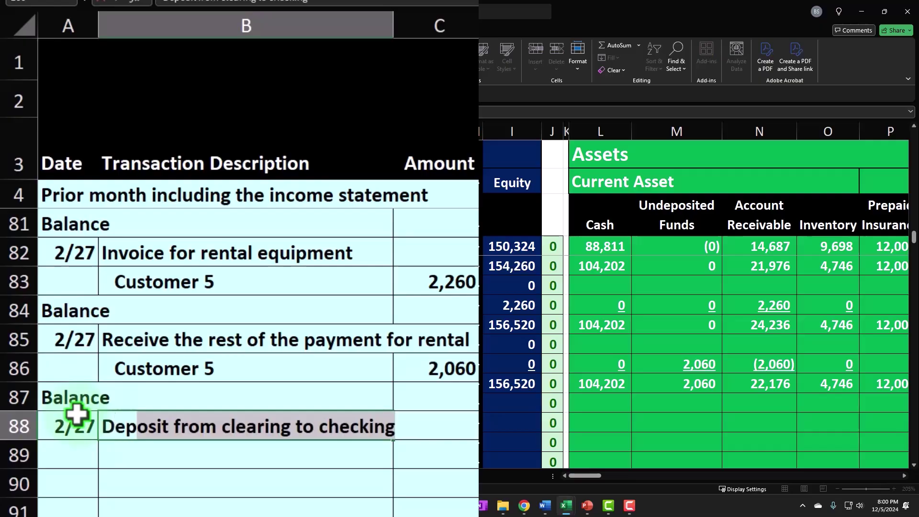
{"action": "key", "text": "Tab"}
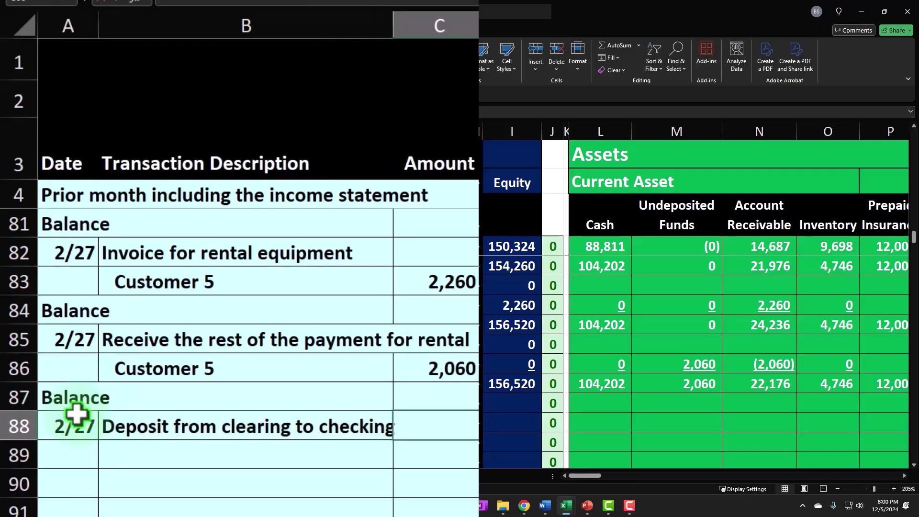
{"action": "key", "text": "Tab"}
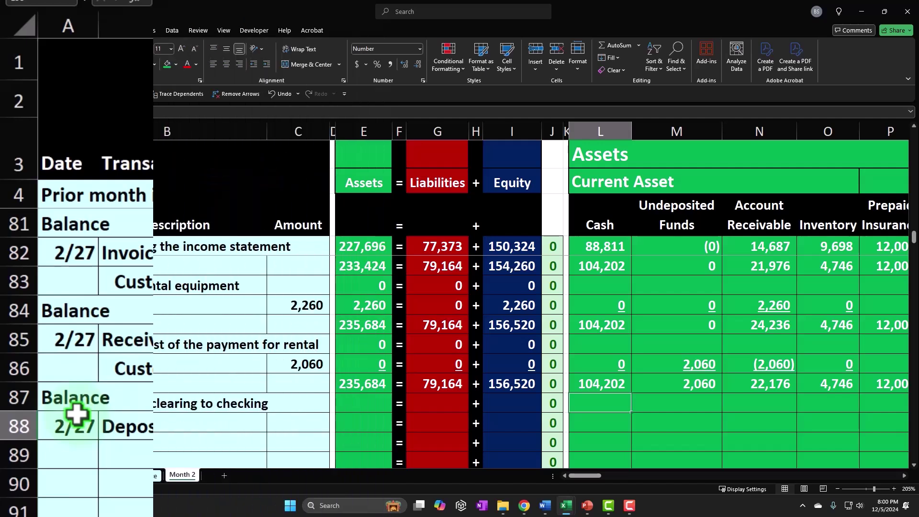
Record the deposit in row 88 with =-M87 under Undeposited Funds (M88) and =-M88 under Cash (L88).
{"action": "key", "text": "Tab"}
{"action": "type", "text": "-"}
{"action": "key", "text": "Up"}
{"action": "key", "text": "Return"}
{"action": "key", "text": "Up"}
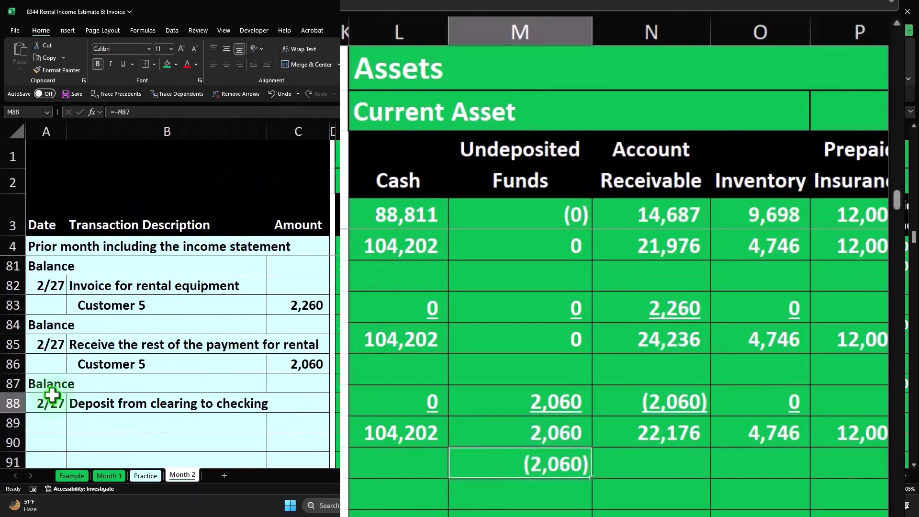
{"action": "key", "text": "Left"}
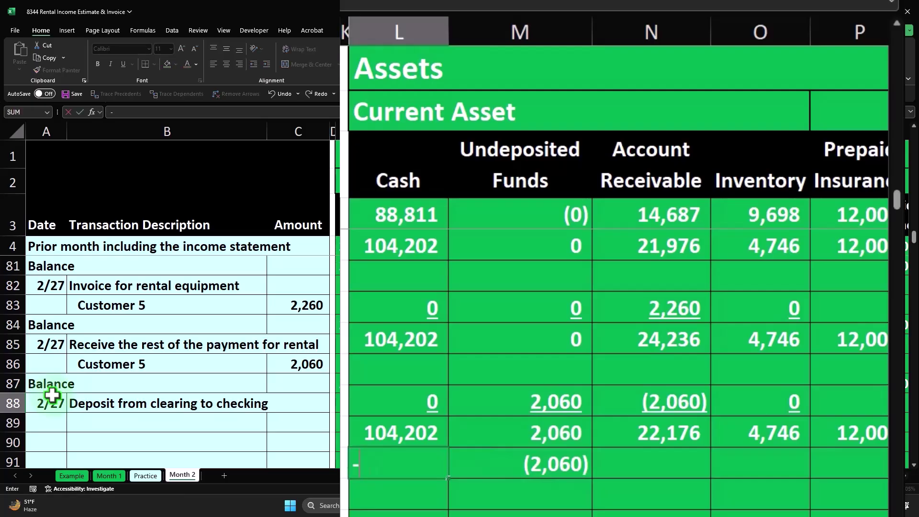
{"action": "key", "text": "Return"}
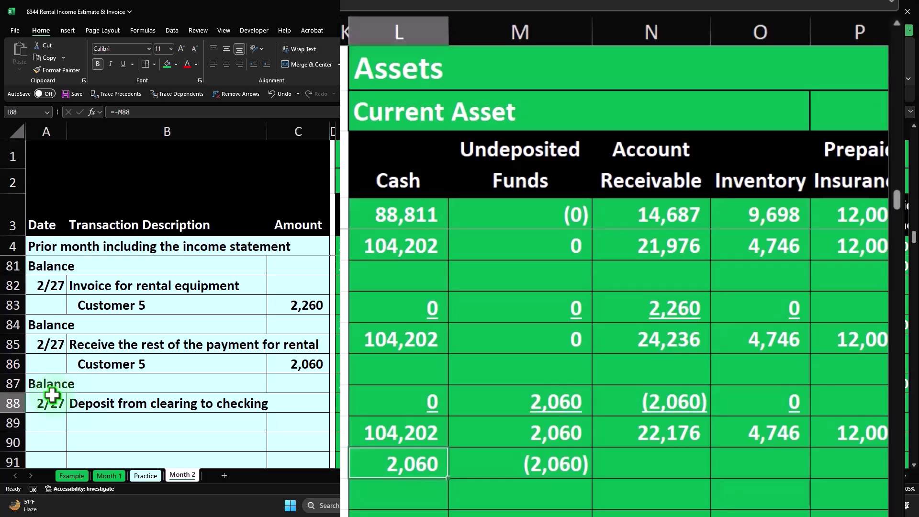
Enter 0 in the remaining asset columns of row 88, from Account Receivable through Acc. Depre (N88:S88).
{"action": "key", "text": "Right"}
{"action": "key", "text": "Right"}
{"action": "key", "text": "Right"}
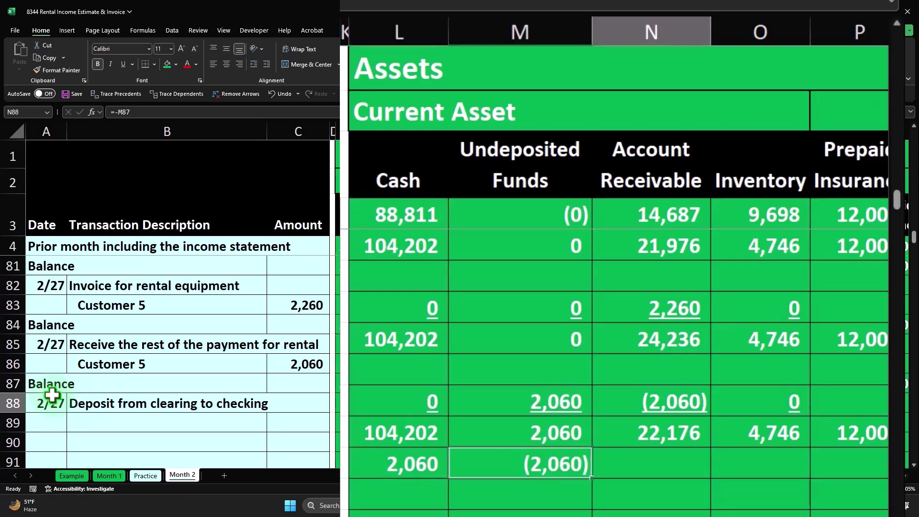
{"action": "key", "text": "Left"}
{"action": "type", "text": "0"}
{"action": "key", "text": "Tab"}
{"action": "type", "text": "0"}
{"action": "key", "text": "Tab"}
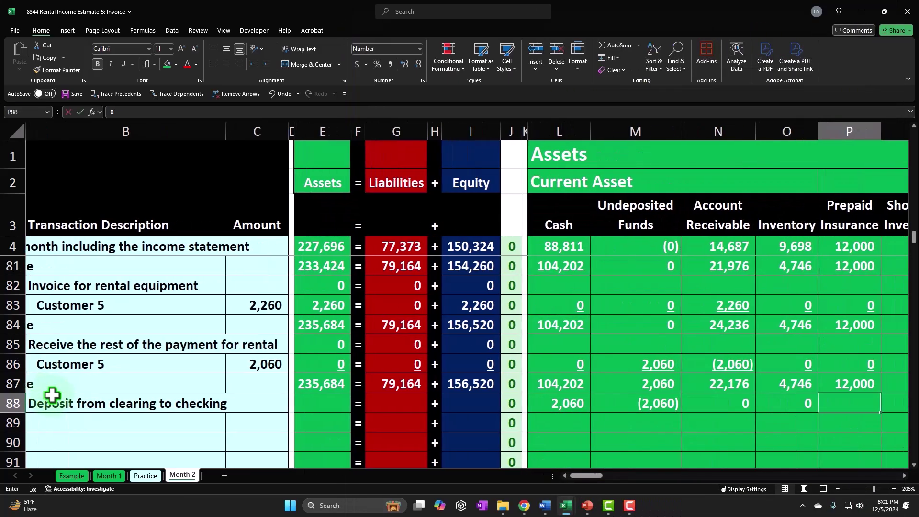
{"action": "type", "text": "0"}
{"action": "key", "text": "Tab"}
{"action": "type", "text": "0"}
{"action": "key", "text": "Tab"}
{"action": "type", "text": "0"}
{"action": "key", "text": "Tab"}
{"action": "type", "text": "0"}
{"action": "key", "text": "Tab"}
{"action": "key", "text": "Tab"}
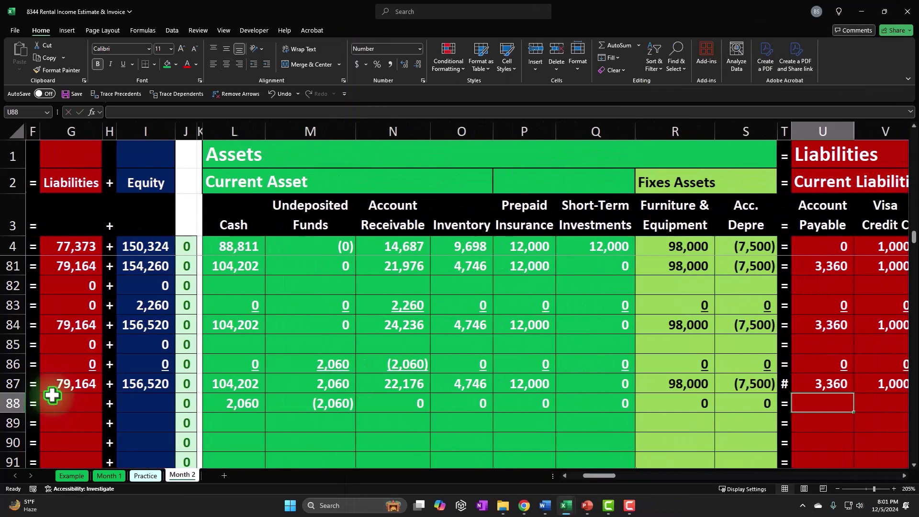
Enter 0 in every liability column of row 88, from Account Payable through Unearned Revenue (U88:Z88).
{"action": "type", "text": "0"}
{"action": "key", "text": "Tab"}
{"action": "type", "text": "0"}
{"action": "key", "text": "Tab"}
{"action": "type", "text": "0"}
{"action": "key", "text": "Tab"}
{"action": "type", "text": "0"}
{"action": "key", "text": "Tab"}
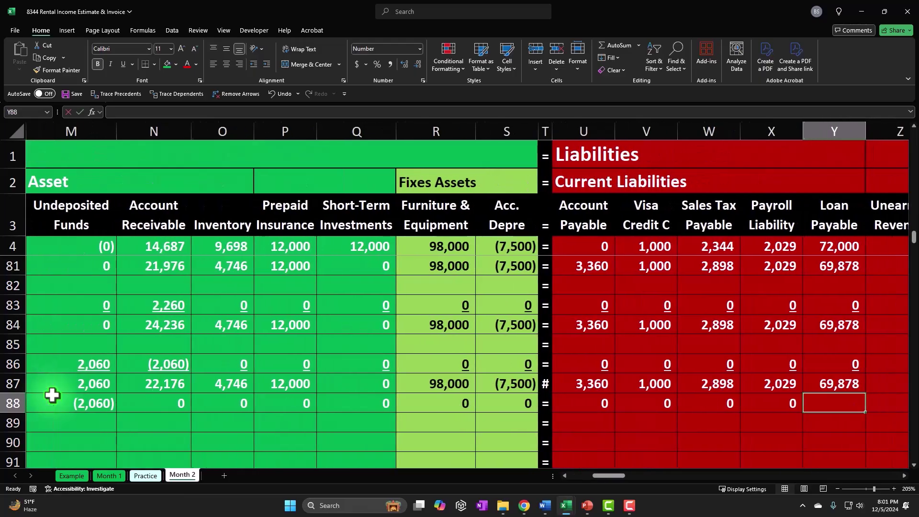
{"action": "type", "text": "0"}
{"action": "key", "text": "Tab"}
{"action": "type", "text": "0"}
Enter 0 in every equity and income statement column of row 88, from Owner Draws through Interest Expense (AB88:AQ88).
{"action": "type", "text": "0"}
{"action": "key", "text": "Tab"}
{"action": "type", "text": "0"}
{"action": "key", "text": "Tab"}
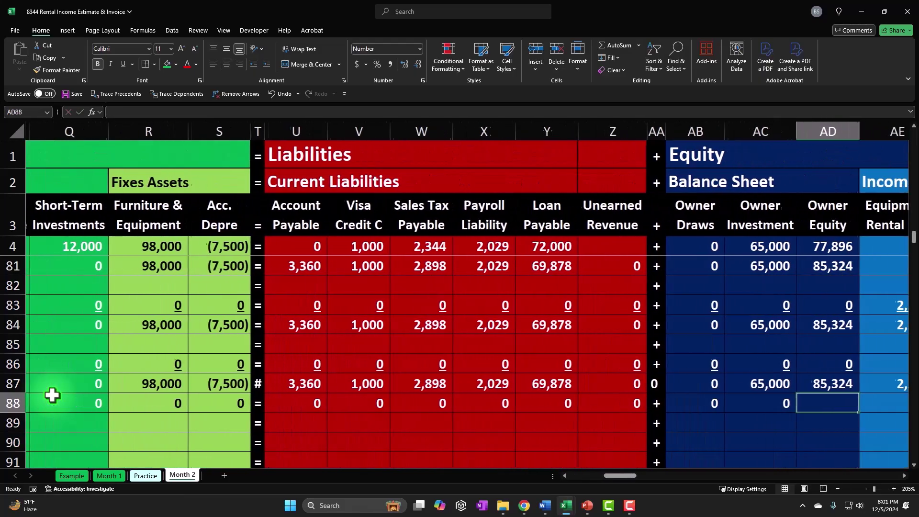
{"action": "type", "text": "0"}
{"action": "key", "text": "Tab"}
{"action": "type", "text": "0"}
{"action": "key", "text": "Tab"}
{"action": "type", "text": "0\t0\t"}
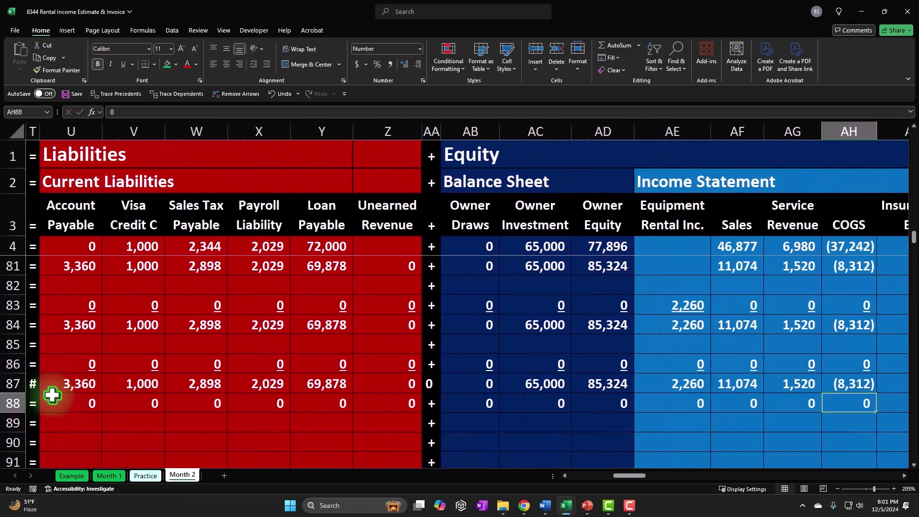
{"action": "type", "text": "0\t0\t0\t0\t0\t0\t0\t0\t0\t0"}
{"action": "key", "text": "Tab"}
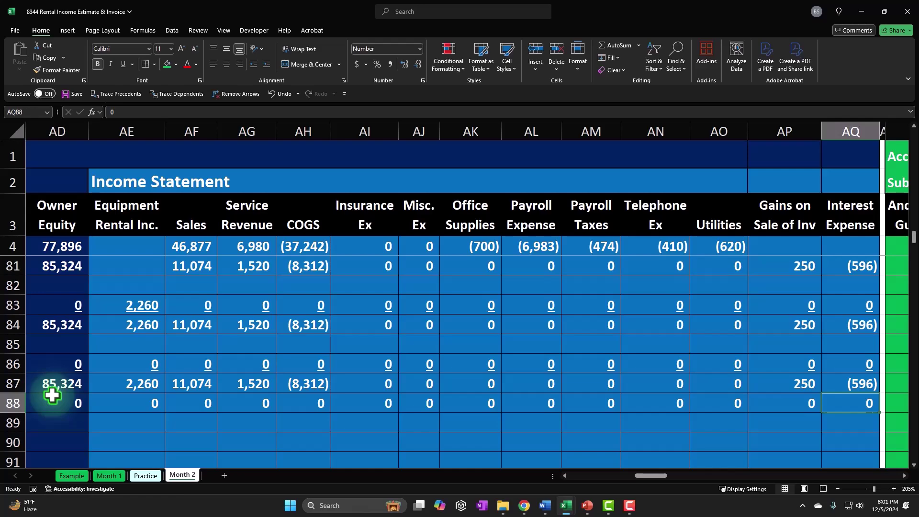
Underline the row 88 transaction amounts across L88:AQ88.
{"action": "left_click_drag", "start_coordinate": [52, 395], "coordinate": [53, 396]}
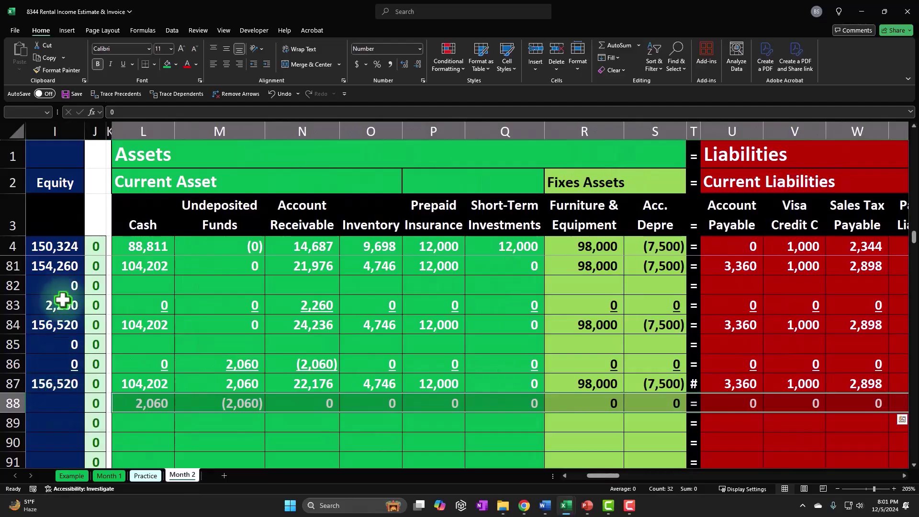
{"action": "left_click", "coordinate": [242, 134]}
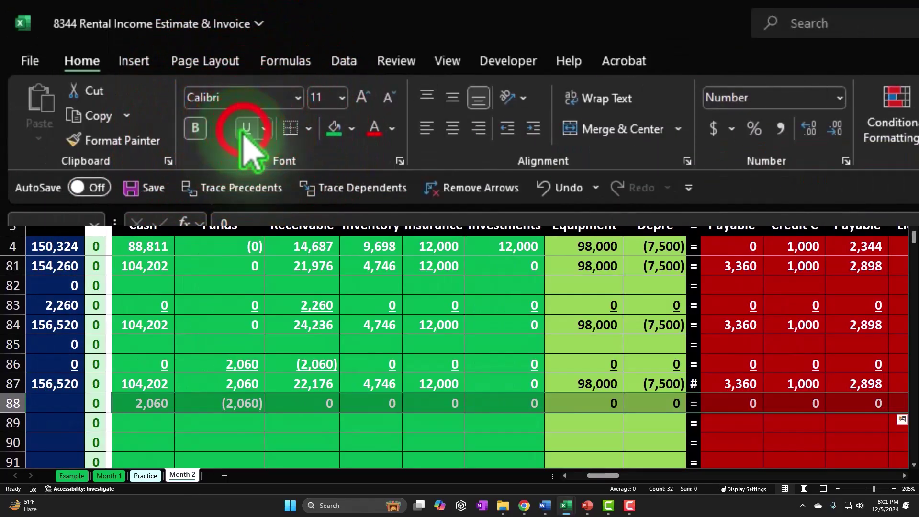
{"action": "key", "text": "Right"}
{"action": "key", "text": "Right"}
{"action": "key", "text": "Right"}
{"action": "key", "text": "Left"}
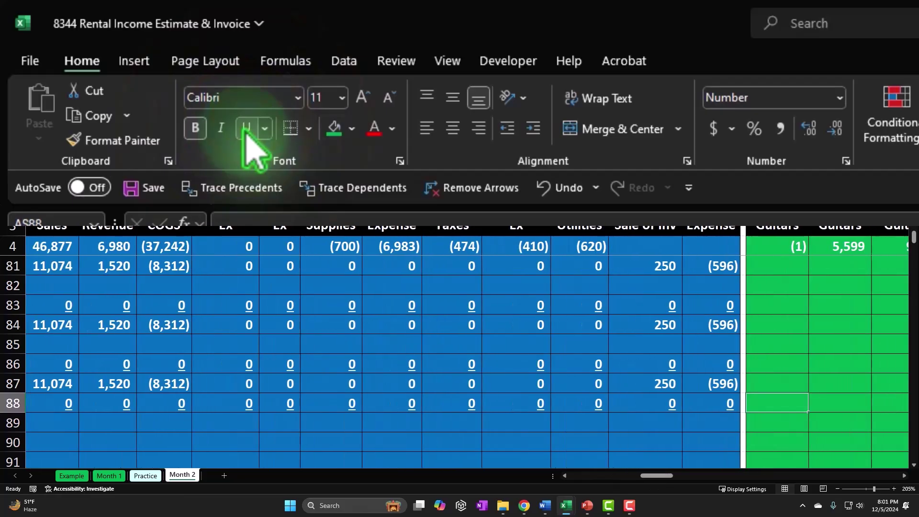
Restore the = separators in column T and the + separators in column AA by filling them down from row 85 through row 88.
{"action": "key", "text": "Left"}
{"action": "key", "text": "Left"}
{"action": "key", "text": "Left"}
{"action": "key", "text": "Left"}
{"action": "key", "text": "Left"}
{"action": "key", "text": "Left"}
{"action": "key", "text": "Left"}
{"action": "key", "text": "Left"}
{"action": "key", "text": "Left"}
{"action": "key", "text": "Left"}
{"action": "key", "text": "Left"}
{"action": "key", "text": "Left"}
{"action": "key", "text": "Left"}
{"action": "key", "text": "Left"}
{"action": "key", "text": "Left"}
{"action": "key", "text": "Left"}
{"action": "key", "text": "Left"}
{"action": "key", "text": "Left"}
{"action": "key", "text": "Left"}
{"action": "key", "text": "Left"}
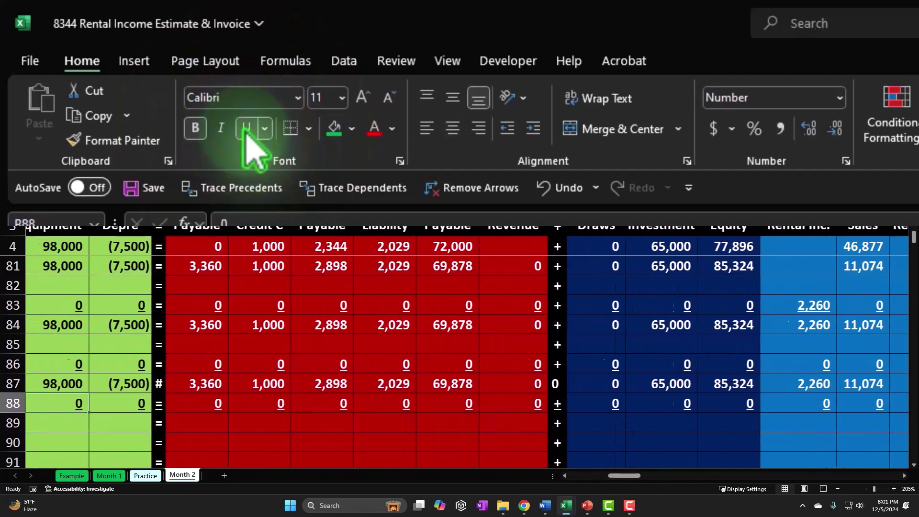
{"action": "left_click", "coordinate": [259, 342]}
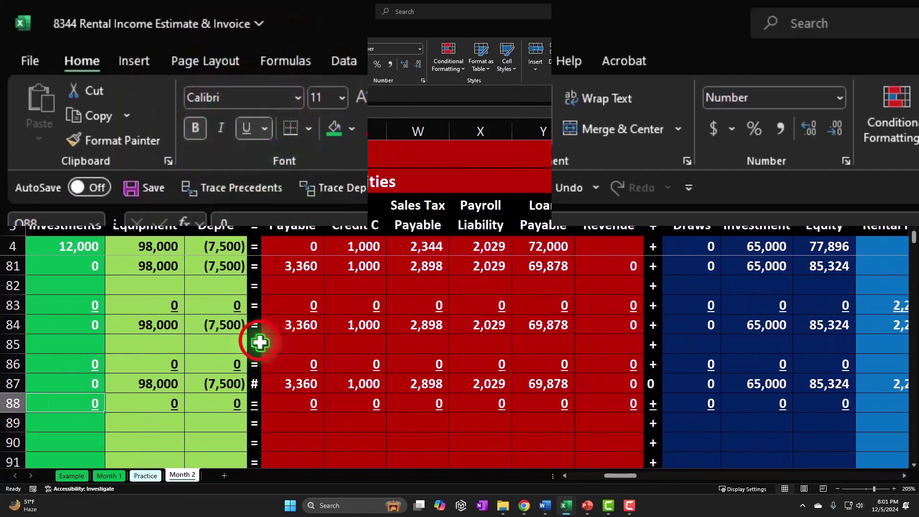
{"action": "left_click", "coordinate": [260, 353]}
{"action": "left_click_drag", "start_coordinate": [260, 353], "coordinate": [263, 378]}
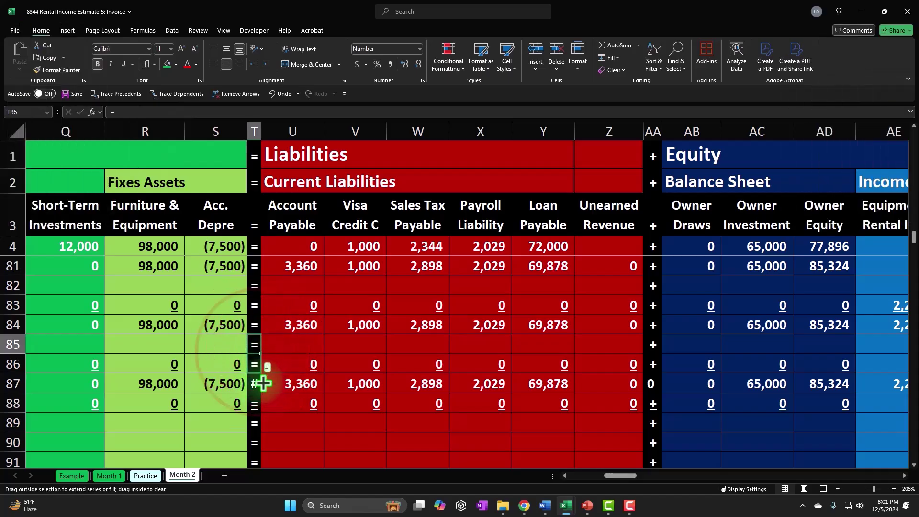
{"action": "left_click_drag", "start_coordinate": [263, 411], "coordinate": [262, 411]}
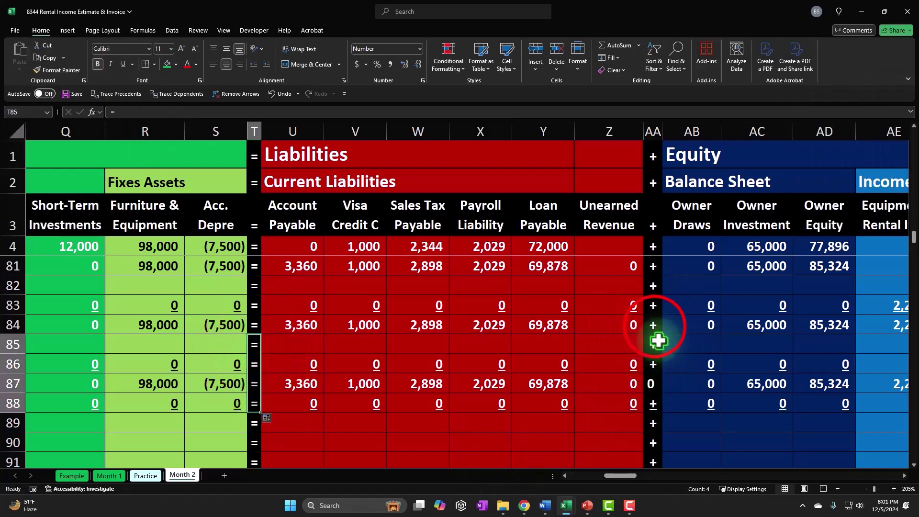
{"action": "left_click", "coordinate": [654, 326]}
{"action": "left_click_drag", "start_coordinate": [664, 334], "coordinate": [653, 408]}
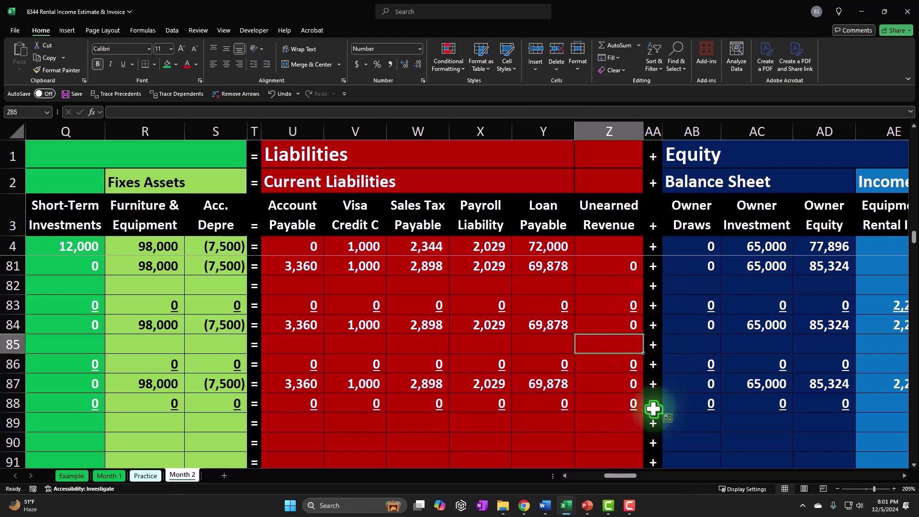
Label row 89 as Balance in A89.
{"action": "key", "text": "Home"}
{"action": "key", "text": "Down"}
{"action": "key", "text": "Down"}
{"action": "key", "text": "Down"}
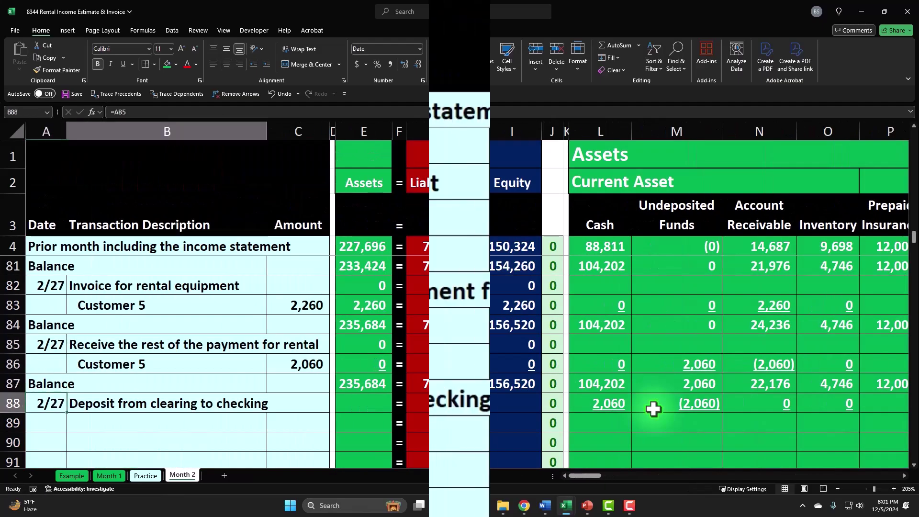
{"action": "key", "text": "Down"}
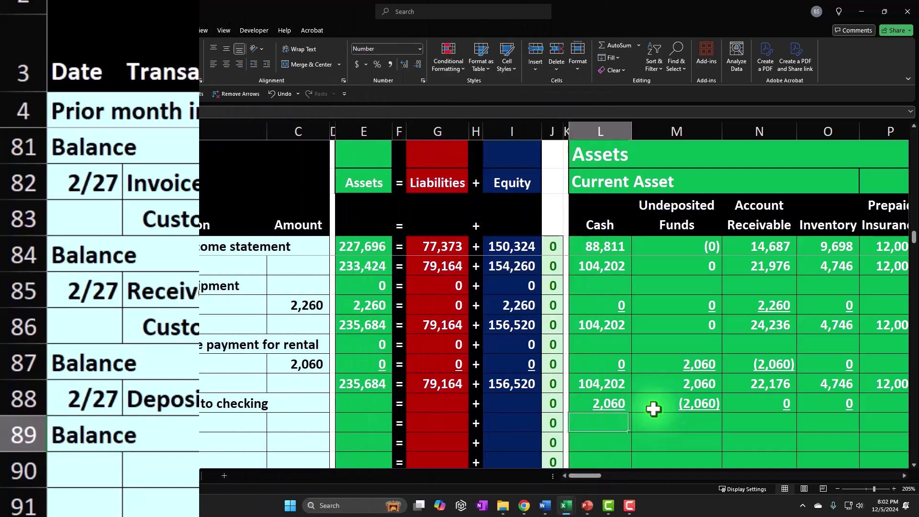
Calculate the new Cash balance in L89 with the formula =SUM(L87:L88).
{"action": "type", "text": "=sum"}
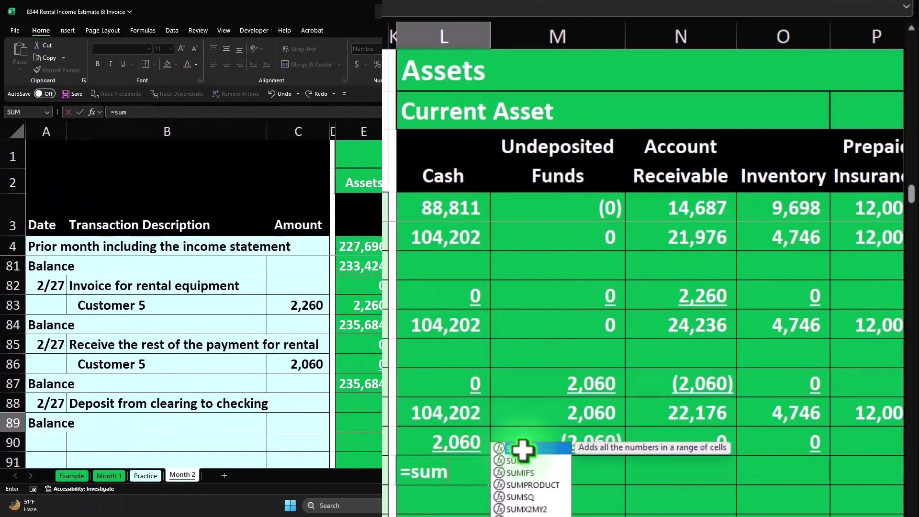
{"action": "type", "text": "("}
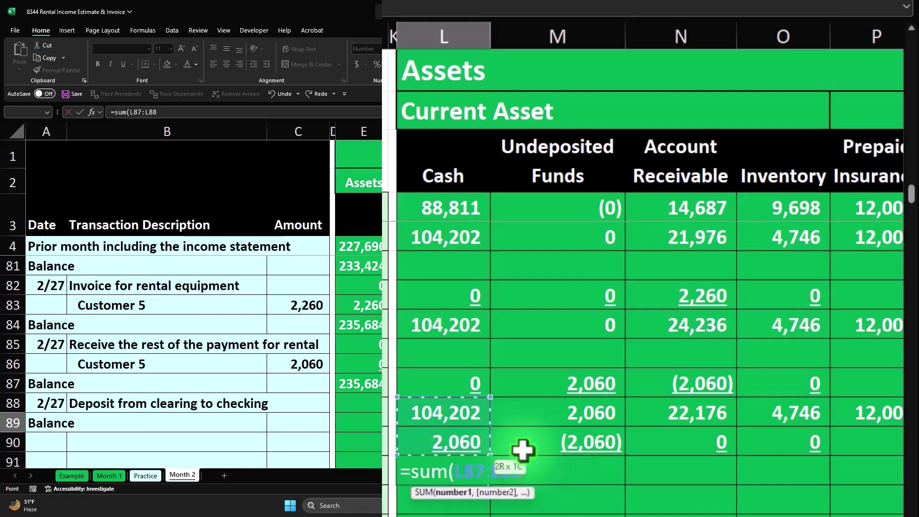
{"action": "left_click_drag", "start_coordinate": [522, 450], "coordinate": [523, 449]}
{"action": "key", "text": "Return"}
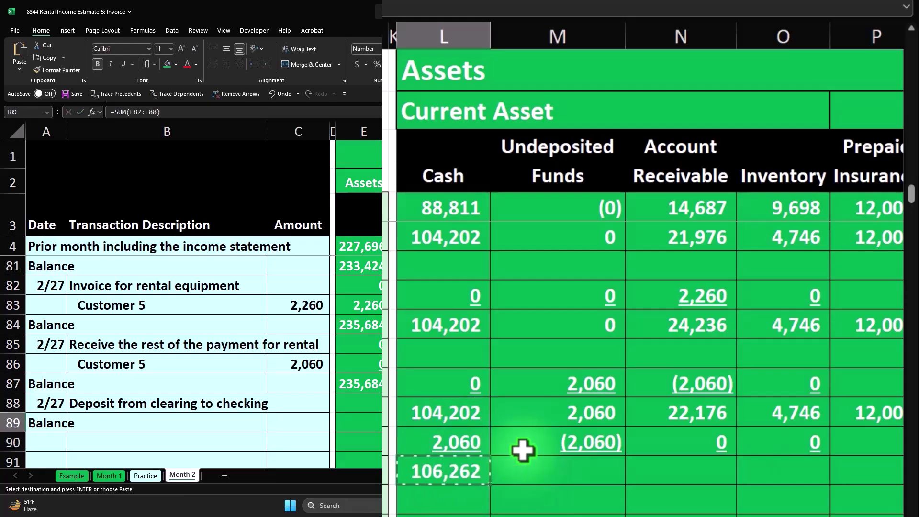
Copy the balance formula from L89 across M89:AQ89, pasting formulas only.
{"action": "key", "text": "Right"}
{"action": "key", "text": "shift+Right"}
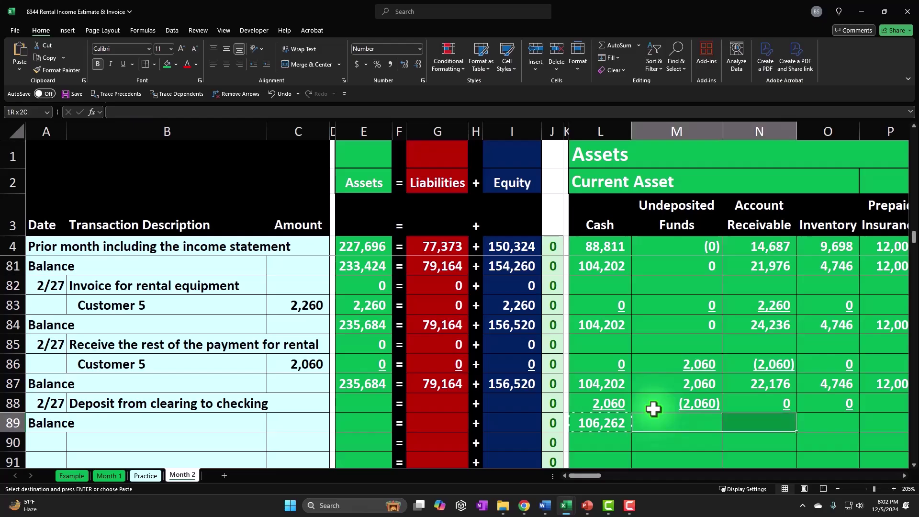
{"action": "key", "text": "shift+Right"}
{"action": "key", "text": "shift+Right"}
{"action": "key", "text": "shift+Right"}
{"action": "key", "text": "shift+Right"}
{"action": "key", "text": "shift+Right"}
{"action": "key", "text": "shift+Right"}
{"action": "key", "text": "shift+Right"}
{"action": "key", "text": "shift+Right"}
{"action": "key", "text": "shift+Right"}
{"action": "key", "text": "shift+Right"}
{"action": "key", "text": "shift+Right"}
{"action": "key", "text": "shift+Right"}
{"action": "key", "text": "shift+Right"}
{"action": "key", "text": "shift+Right"}
{"action": "key", "text": "shift+Right"}
{"action": "key", "text": "shift+Right"}
{"action": "key", "text": "shift+Right"}
{"action": "key", "text": "shift+Right"}
{"action": "key", "text": "shift+Right"}
{"action": "key", "text": "shift+Right"}
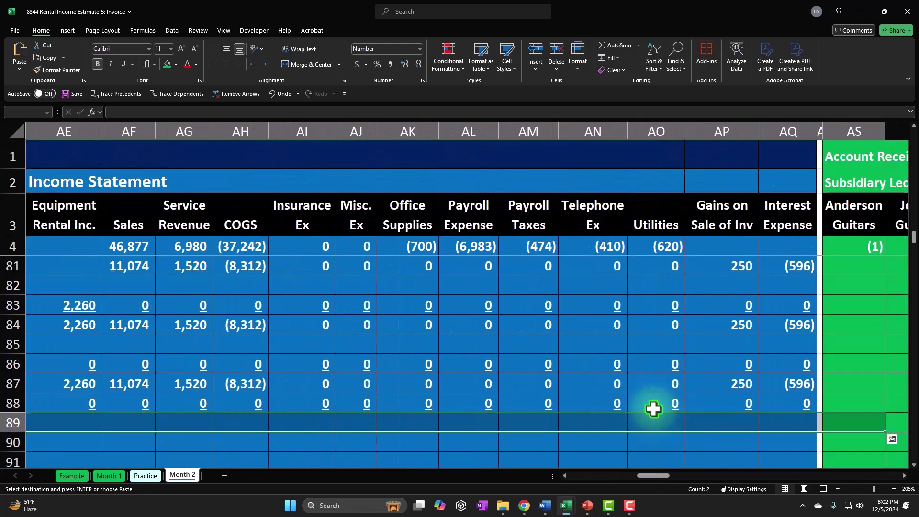
{"action": "key", "text": "shift+Left"}
{"action": "right_click", "coordinate": [515, 423]}
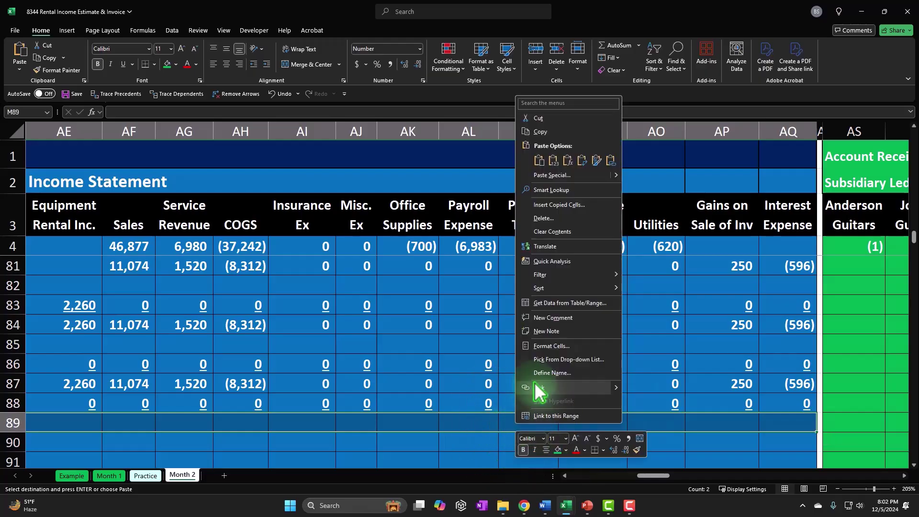
{"action": "left_click", "coordinate": [568, 161]}
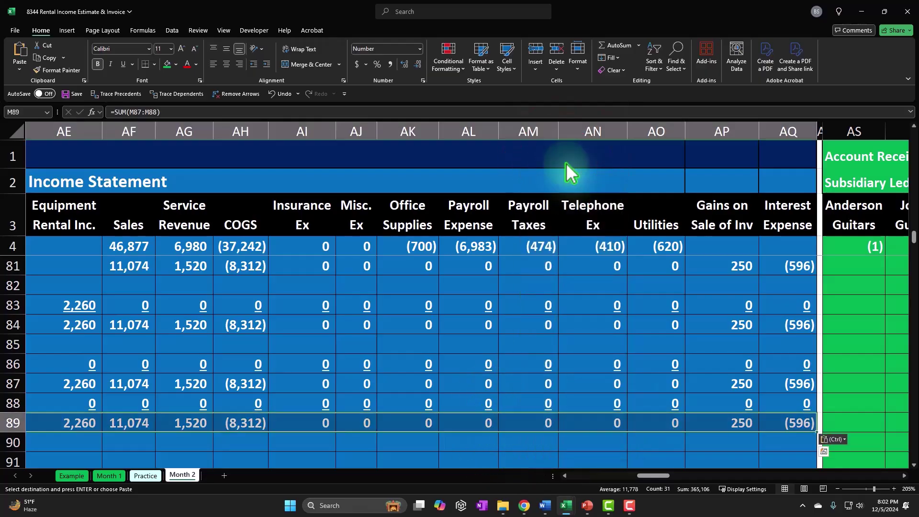
Fill the Assets, Liabilities and Equity total formulas from E87:I87 down through row 89.
{"action": "key", "text": "Home"}
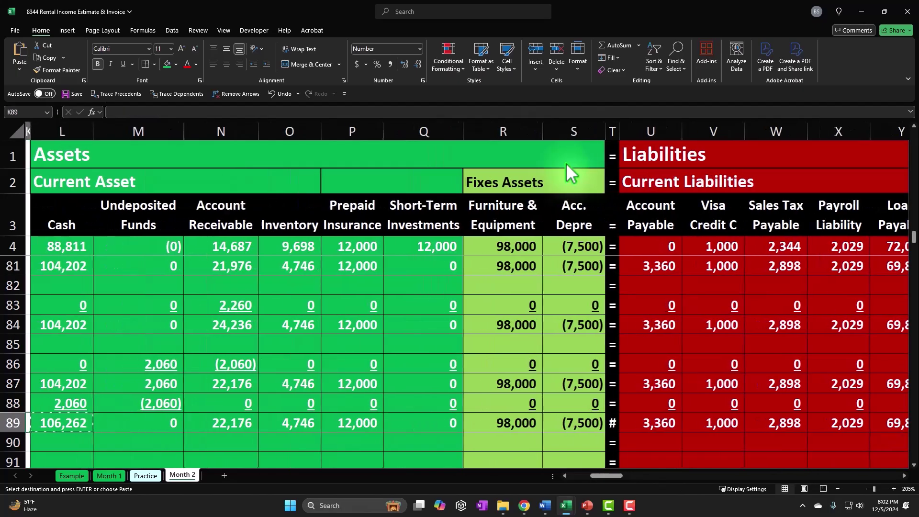
{"action": "key", "text": "Home"}
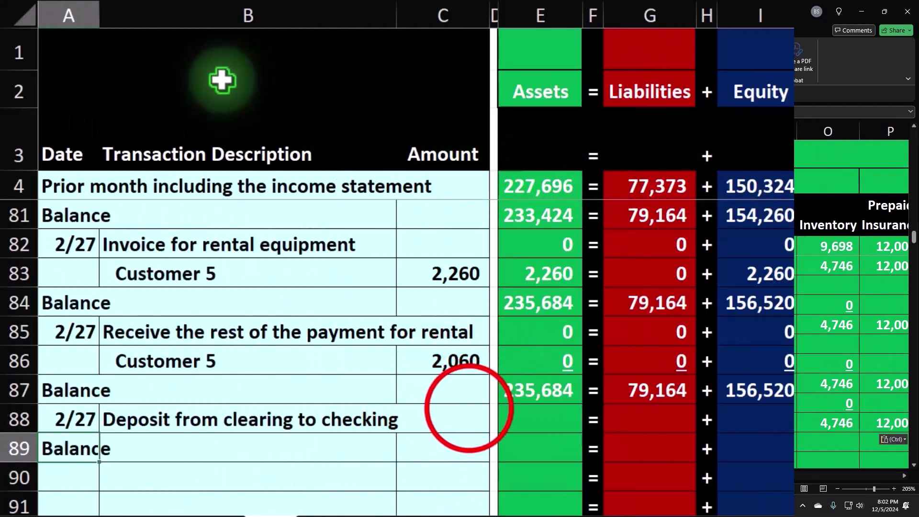
{"action": "left_click", "coordinate": [298, 403]}
{"action": "left_click_drag", "start_coordinate": [556, 390], "coordinate": [731, 390]}
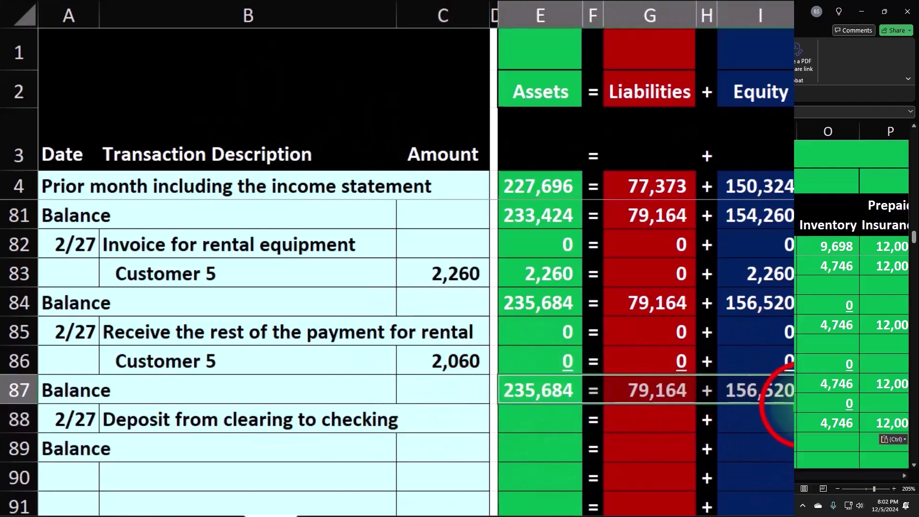
{"action": "left_click_drag", "start_coordinate": [800, 404], "coordinate": [800, 451]}
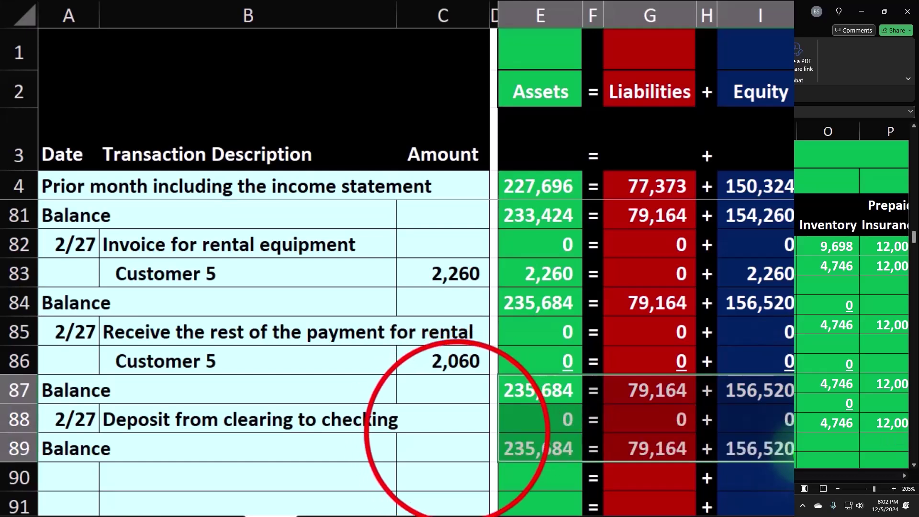
Underline the row 88 totals for Assets, Liabilities and Equity in E88, G88 and I88.
{"action": "left_click", "coordinate": [455, 430]}
{"action": "left_click_drag", "start_coordinate": [513, 423], "coordinate": [741, 415]}
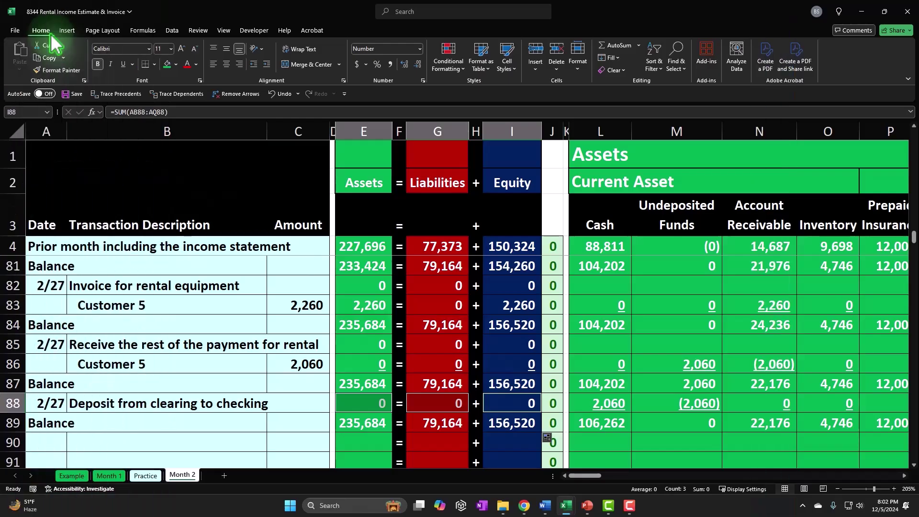
{"action": "left_click", "coordinate": [124, 64]}
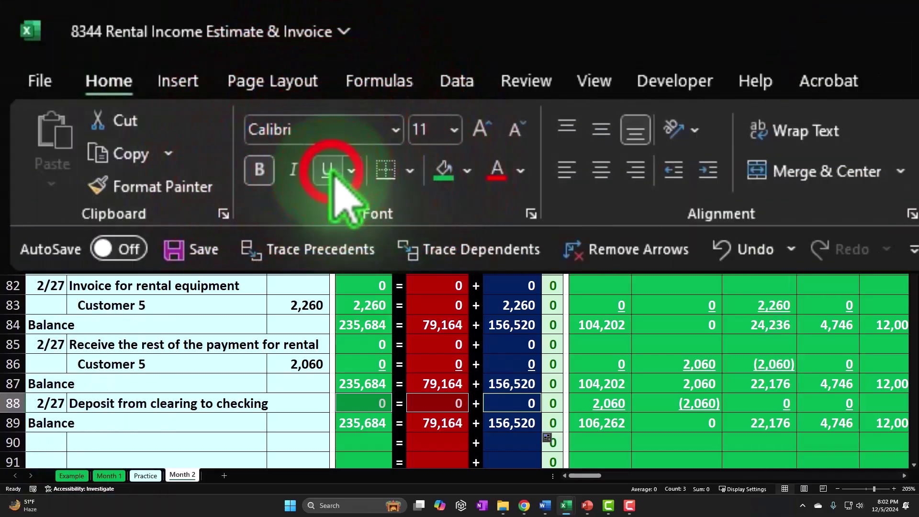
{"action": "left_click", "coordinate": [311, 421]}
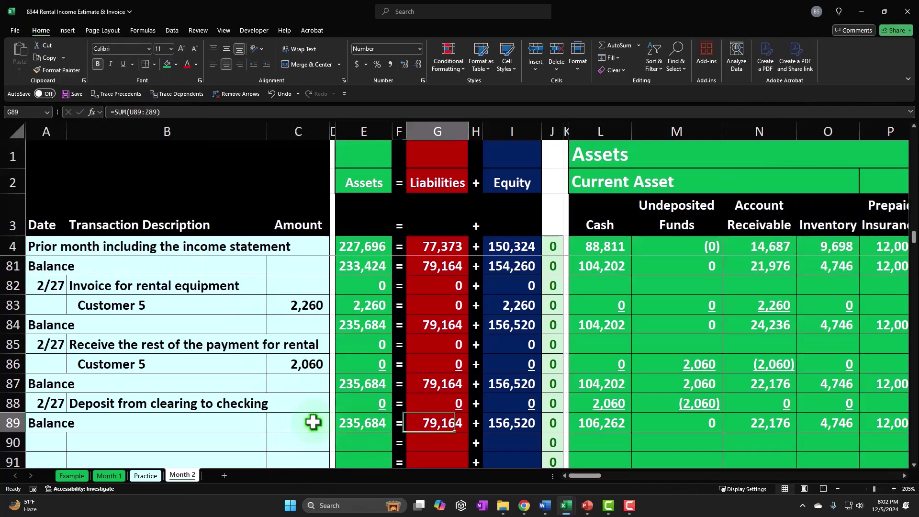
{"action": "key", "text": "Left"}
{"action": "key", "text": "Left"}
{"action": "key", "text": "Left"}
{"action": "key", "text": "Left"}
{"action": "key", "text": "Left"}
{"action": "key", "text": "Left"}
{"action": "key", "text": "Left"}
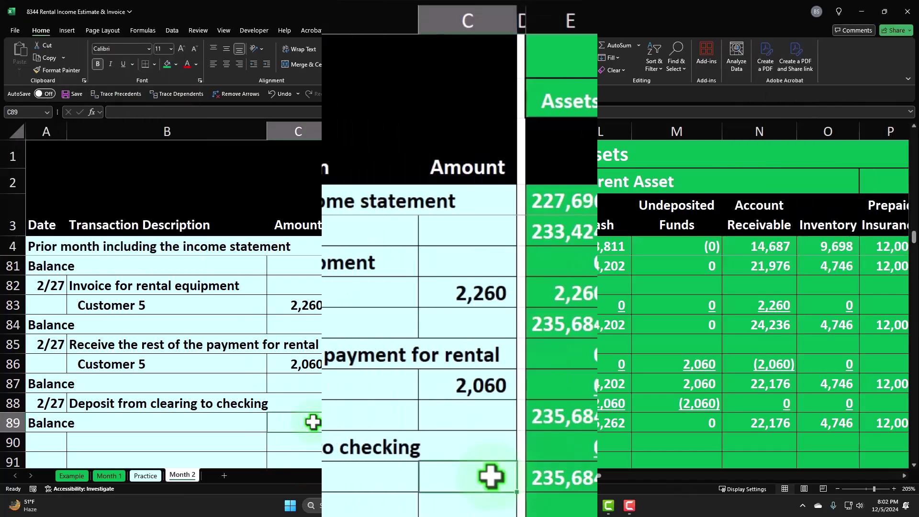